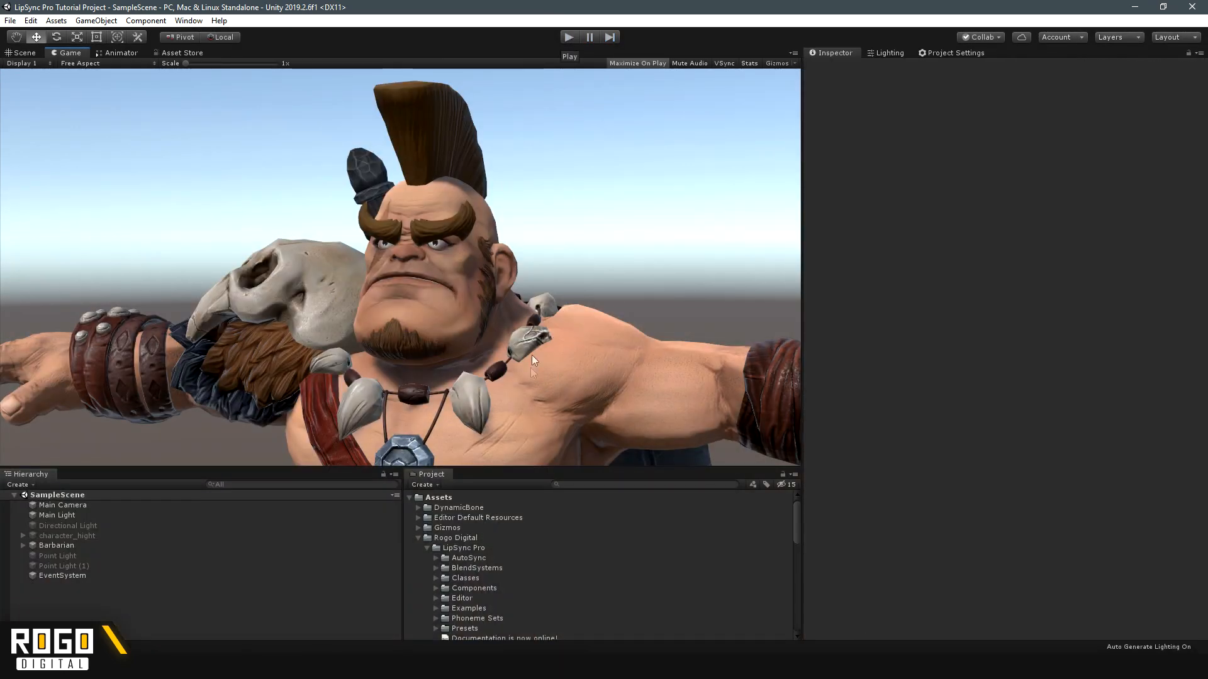
# Open the existing get_him_audio LipSync data asset in the LipSync clip editor and reposition the editor window over the character view
pyautogui.moveTo(805, 534); pyautogui.dragTo(805, 624)
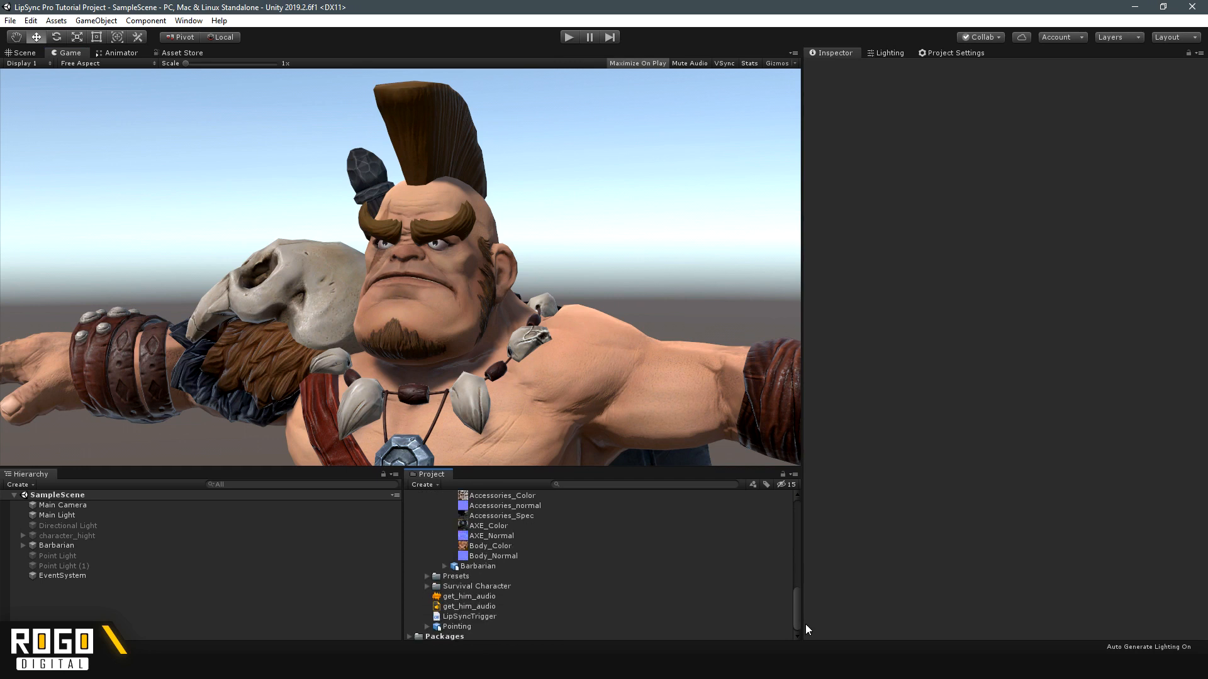
pyautogui.click(462, 607)
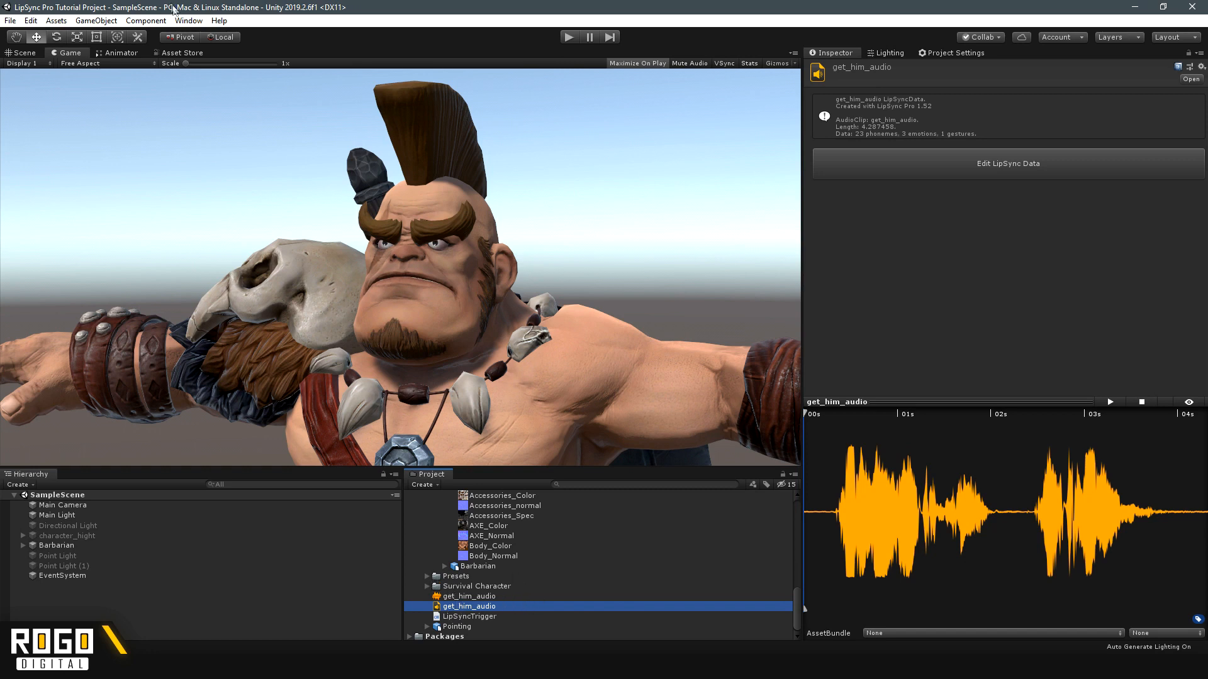
pyautogui.click(189, 21)
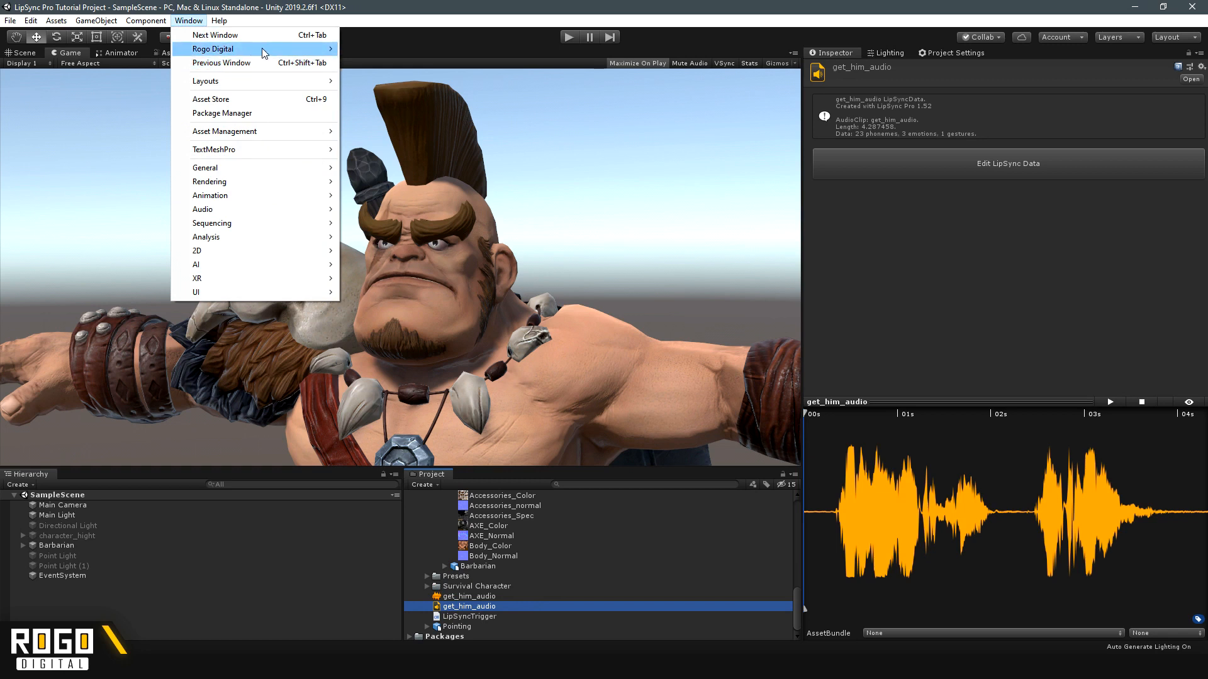
pyautogui.moveTo(265, 53)
pyautogui.moveTo(384, 63)
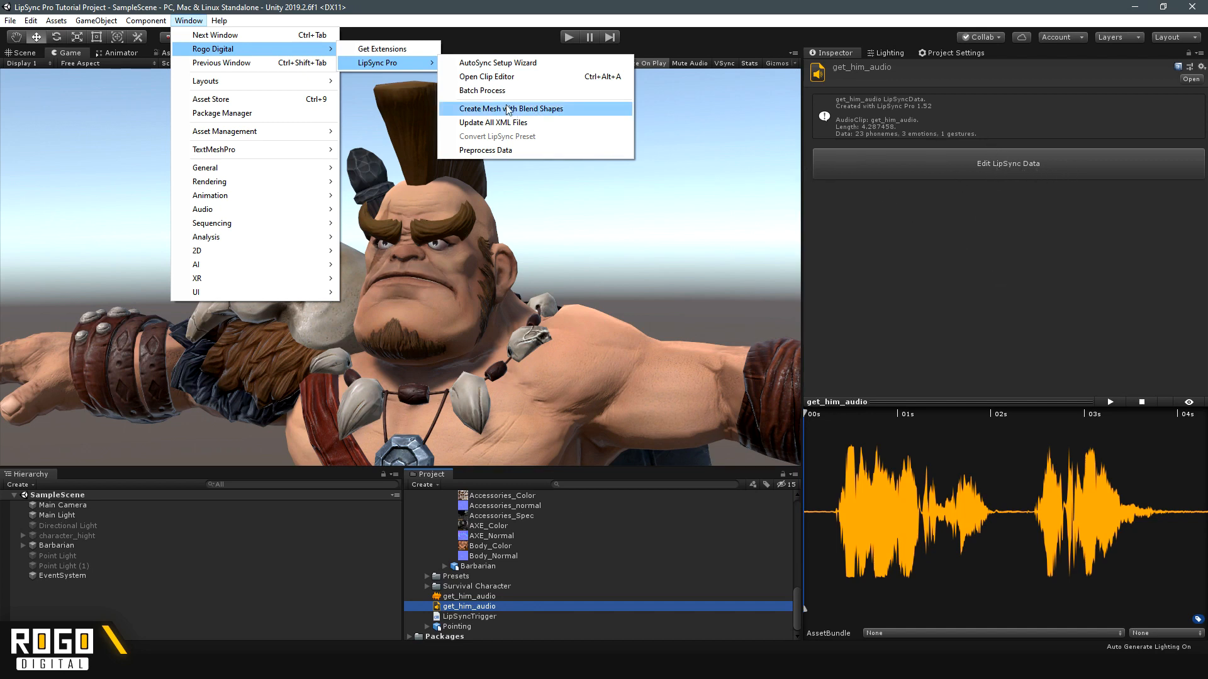
pyautogui.click(485, 77)
pyautogui.moveTo(536, 276); pyautogui.dragTo(478, 198)
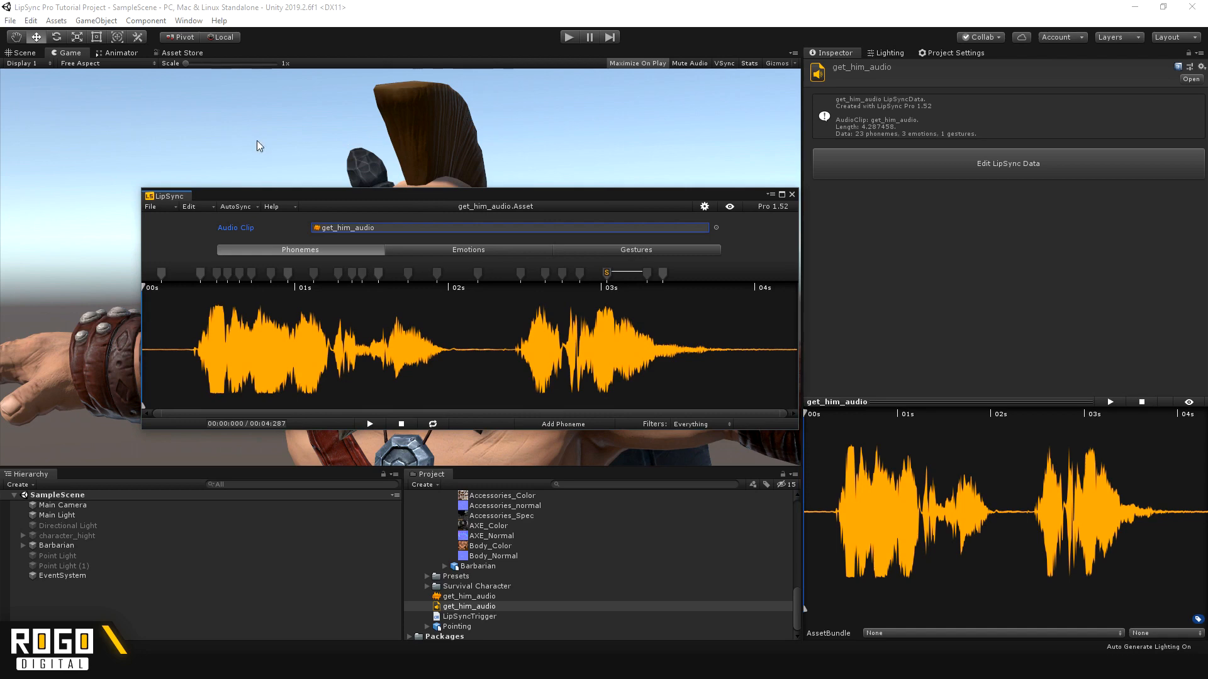
pyautogui.moveTo(391, 197); pyautogui.dragTo(387, 193)
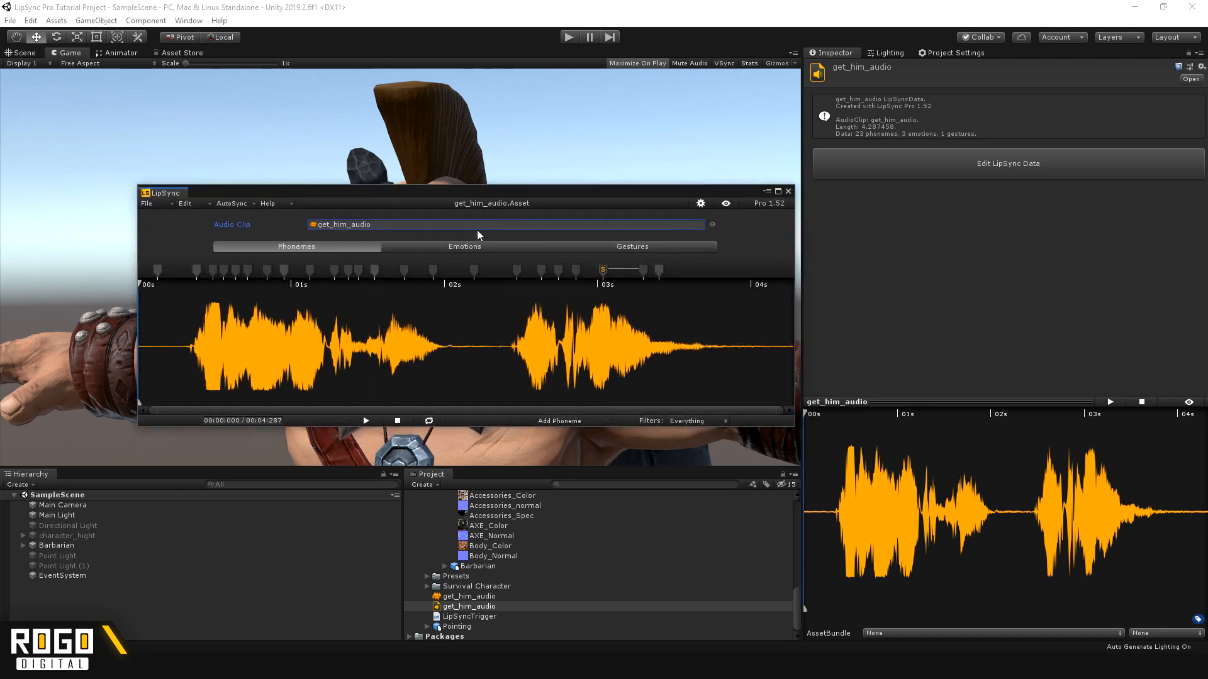
pyautogui.moveTo(529, 193); pyautogui.dragTo(530, 182)
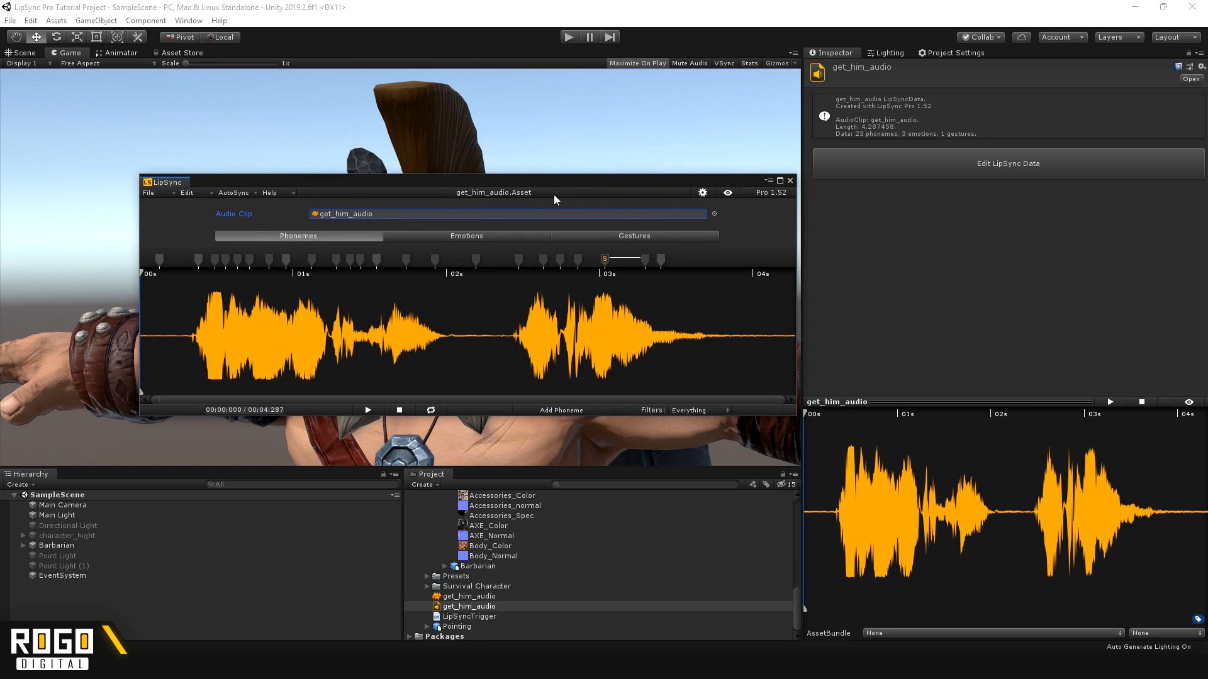
pyautogui.moveTo(526, 181); pyautogui.dragTo(509, 181)
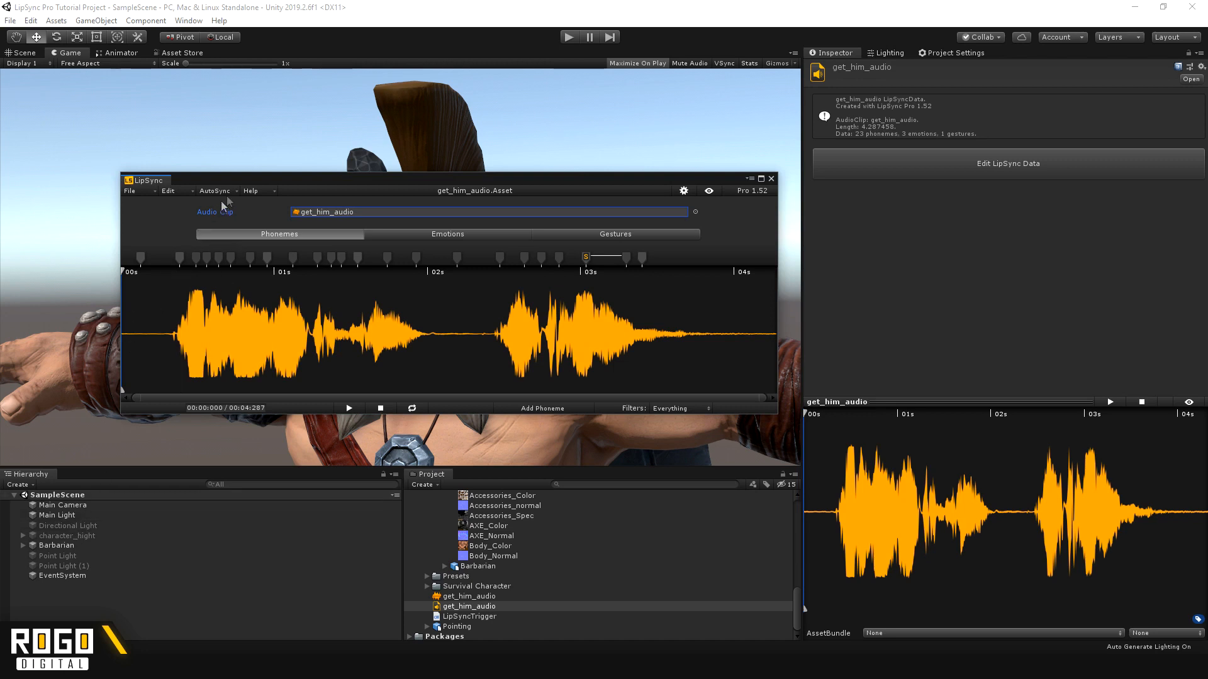
pyautogui.moveTo(245, 184); pyautogui.dragTo(245, 201)
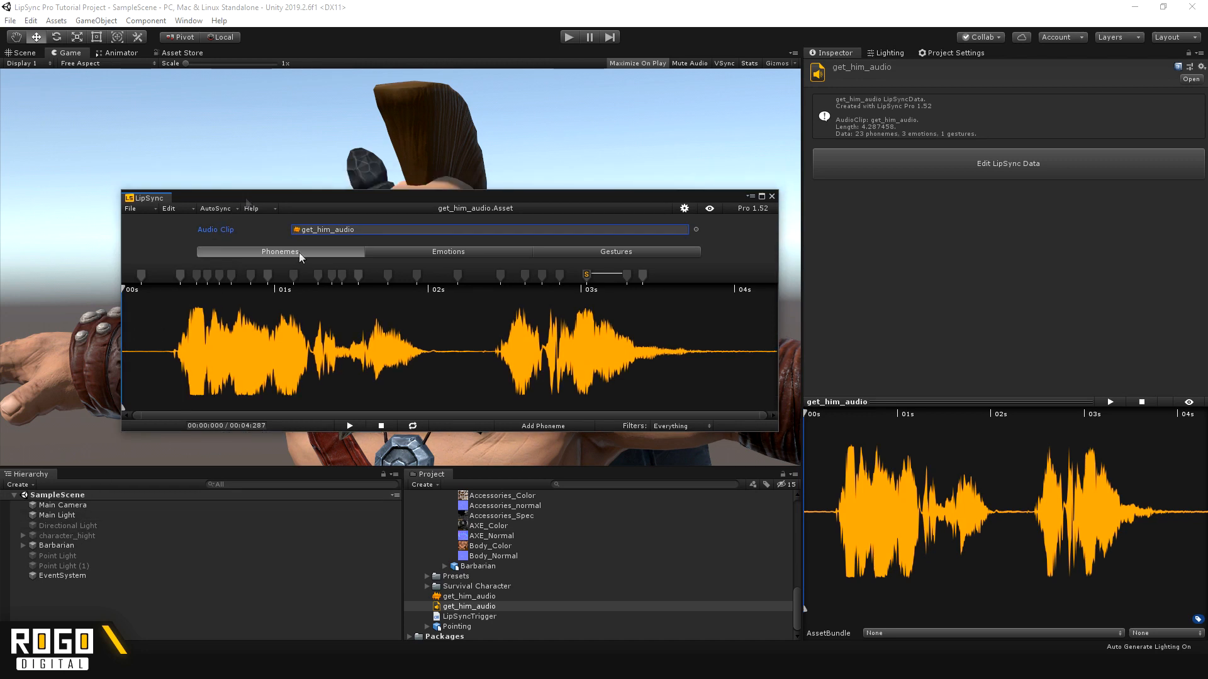
# Review the clip's emotion and gesture markers, and return to the phoneme markers
pyautogui.click(418, 255)
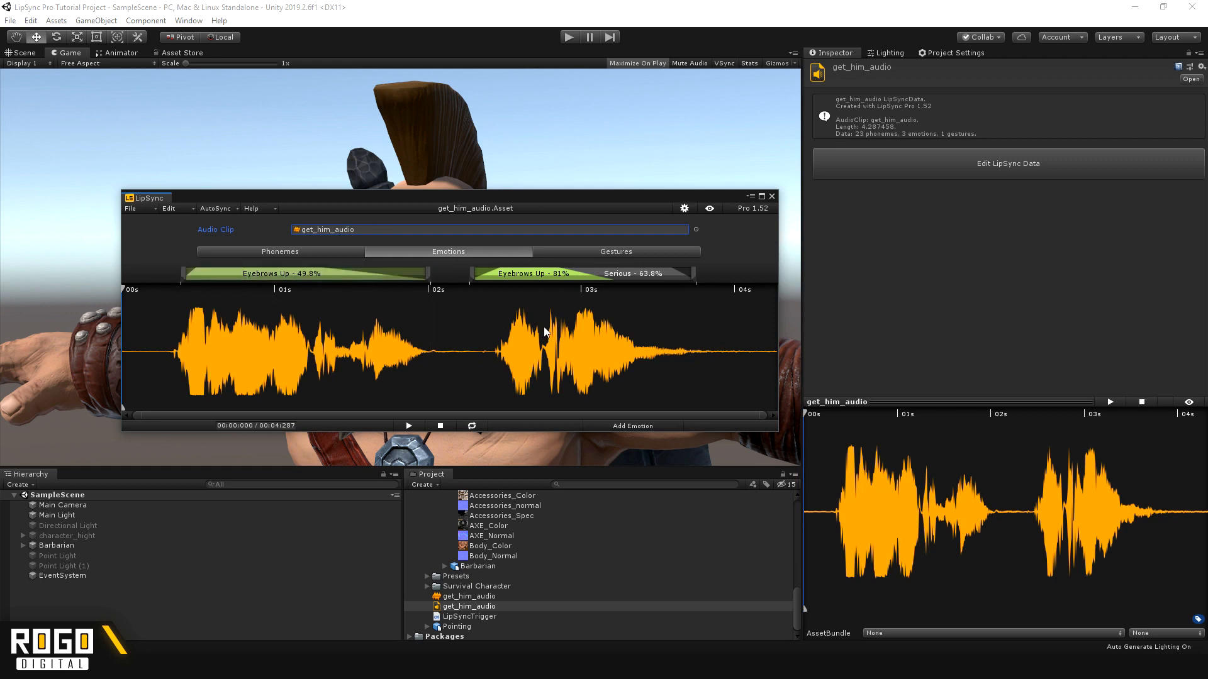
pyautogui.click(601, 253)
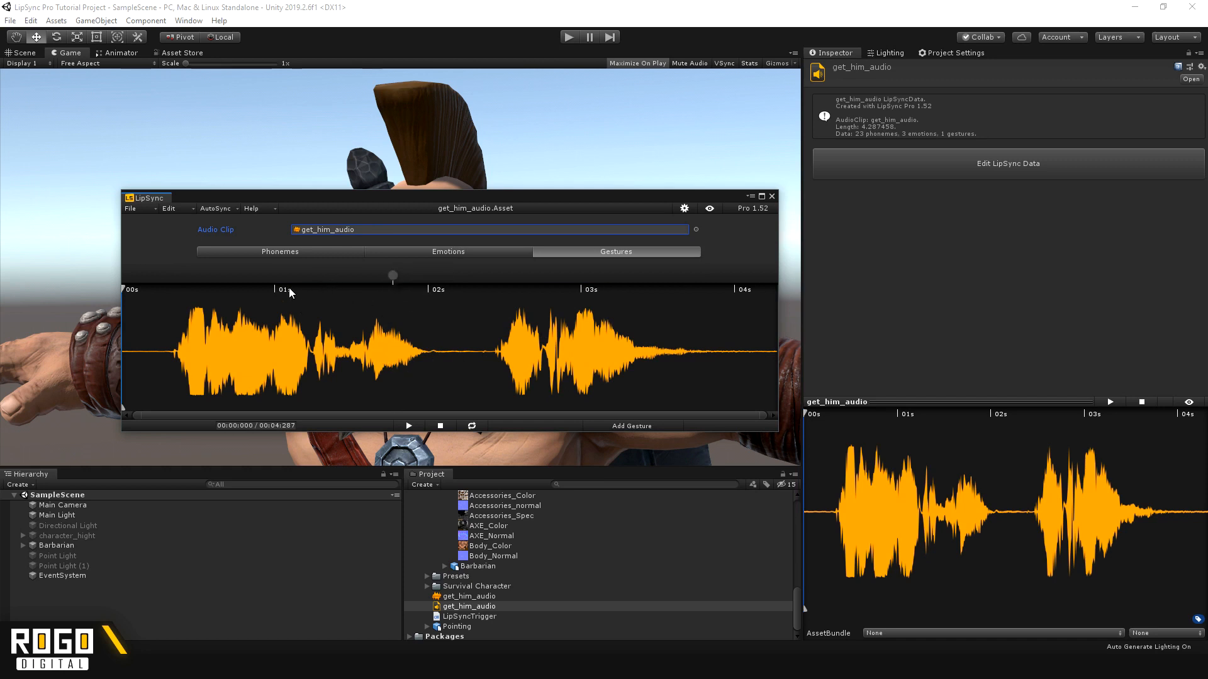
pyautogui.click(292, 257)
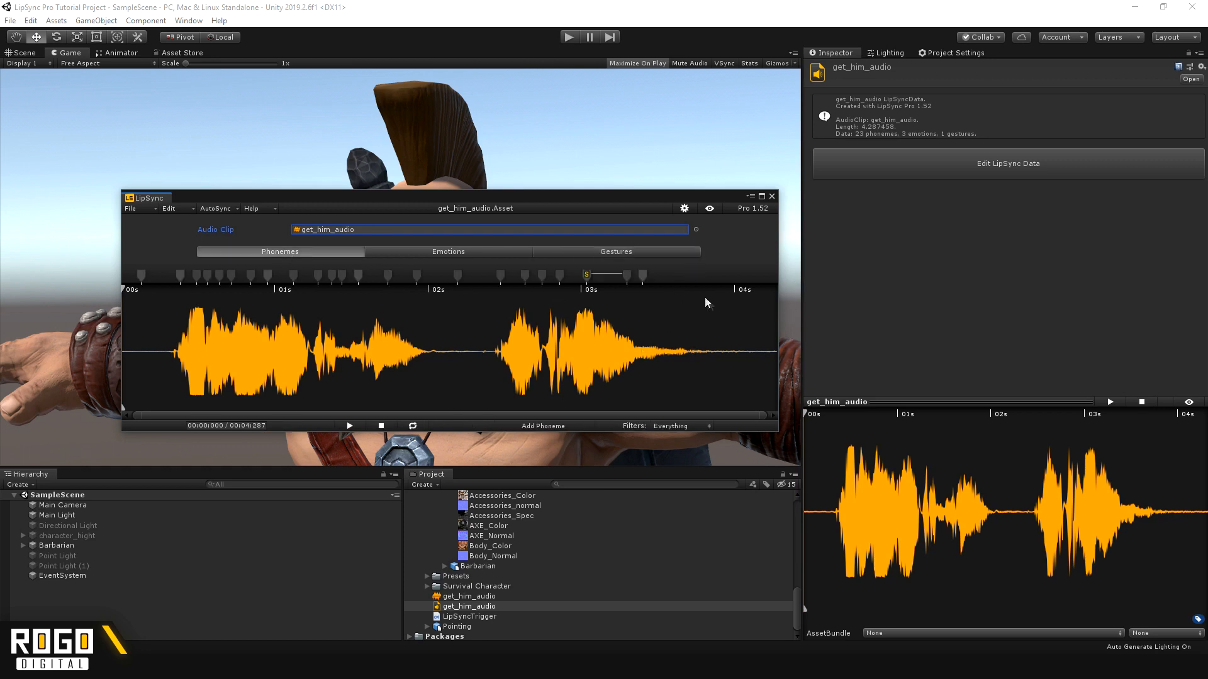
# Add an MBP phoneme marker just before the 4-second mark on the get_him_audio timeline
pyautogui.click(684, 327)
pyautogui.click(539, 427)
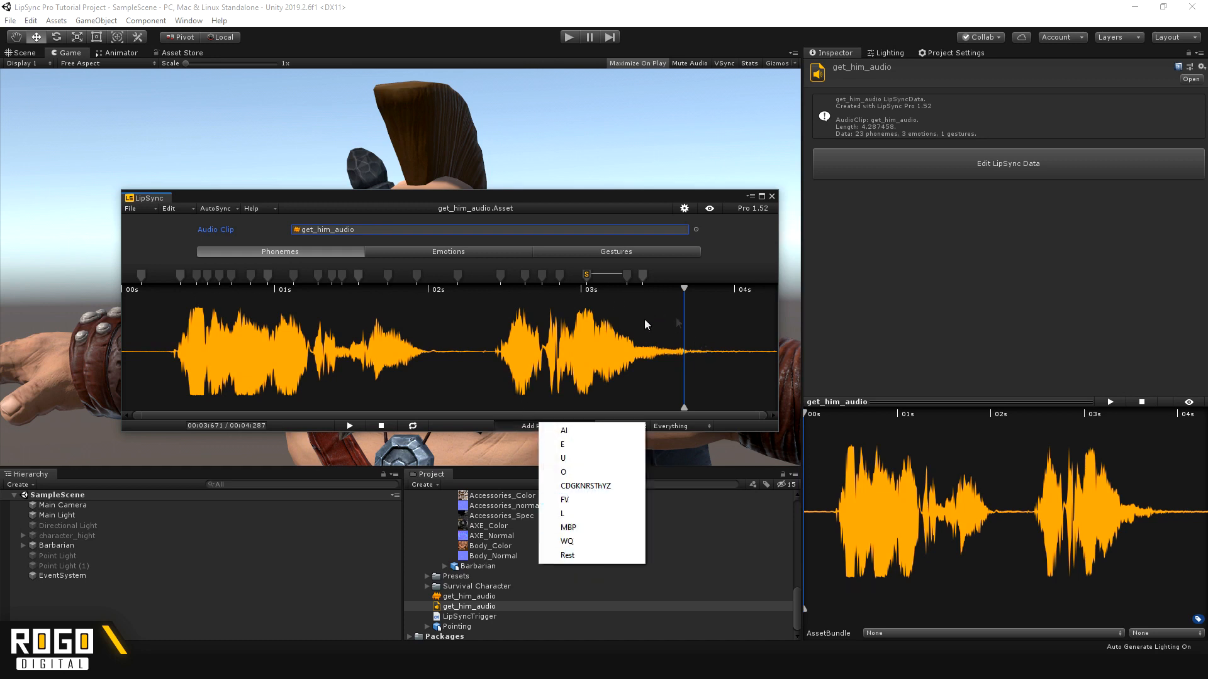
pyautogui.rightClick(721, 319)
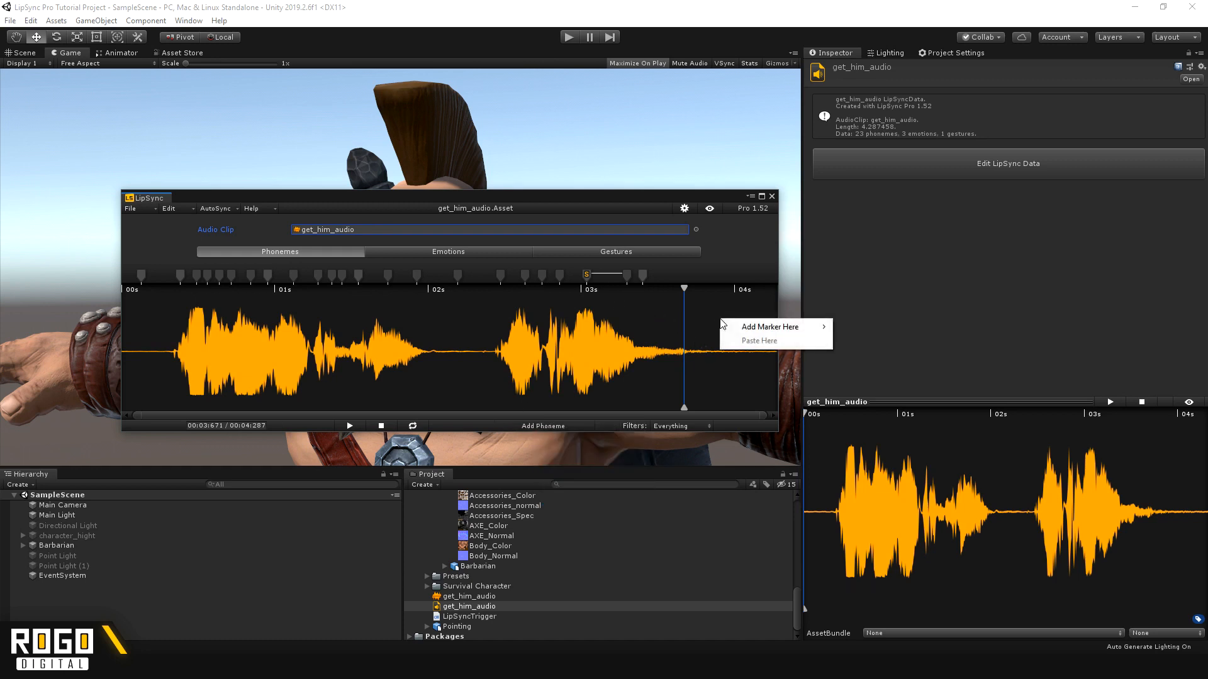
pyautogui.moveTo(752, 329)
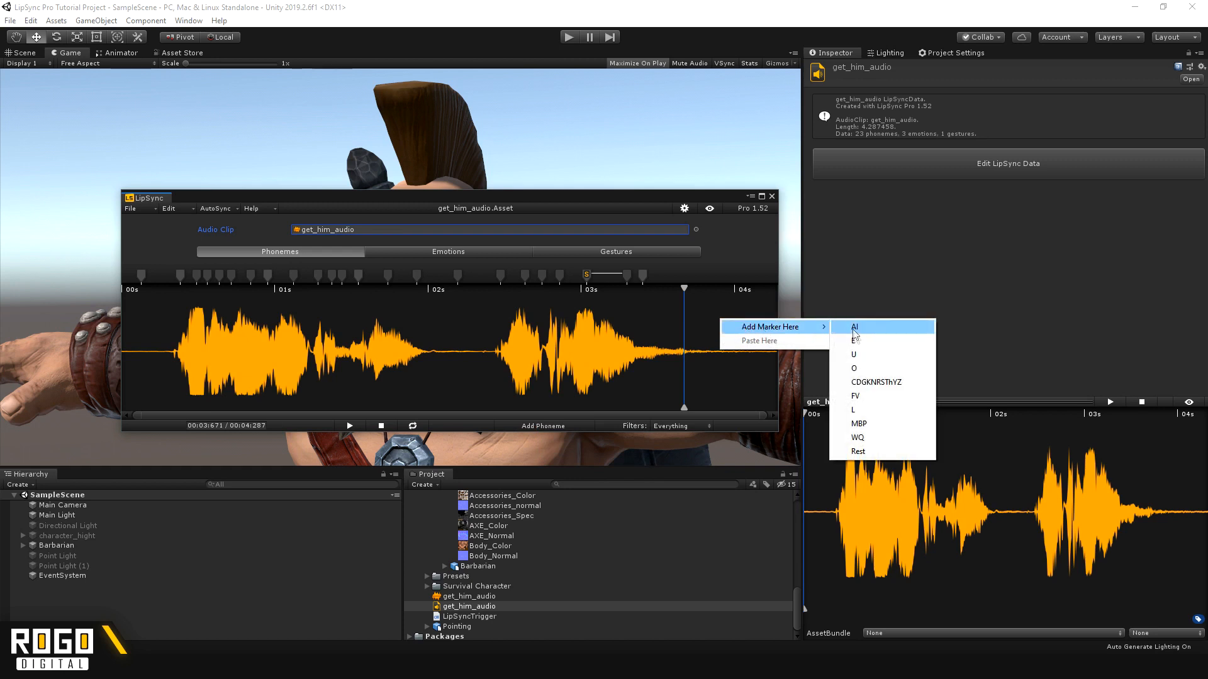
pyautogui.click(861, 426)
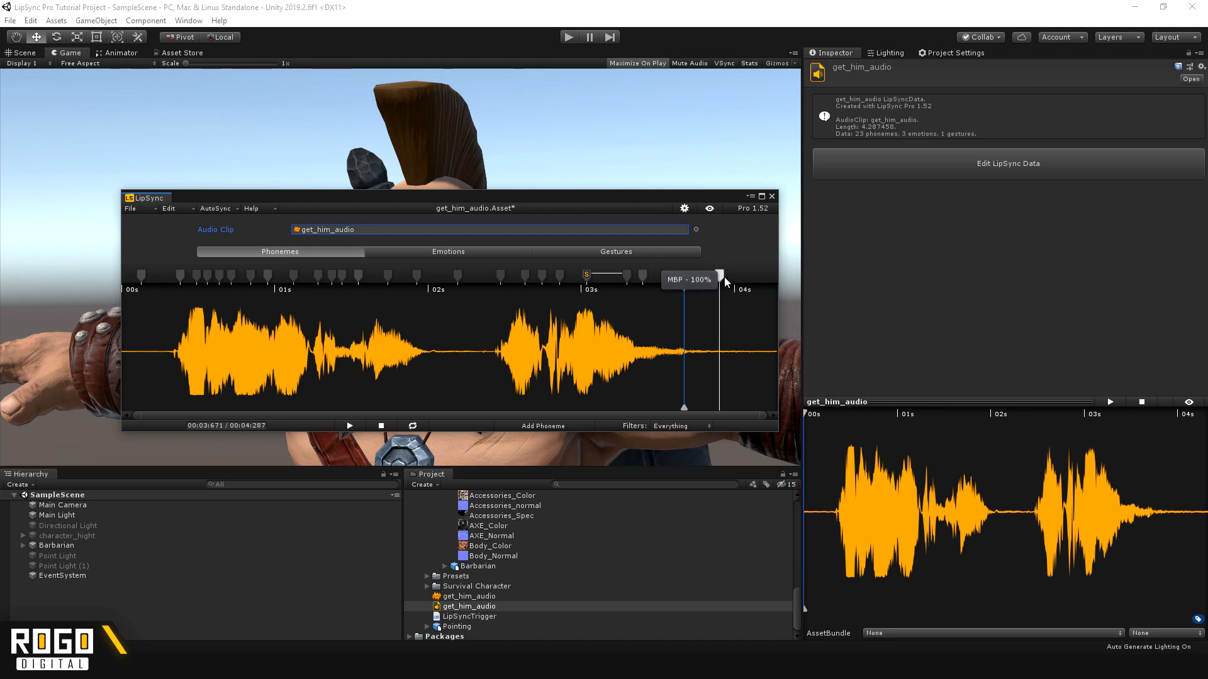
# Delete the MBP phoneme marker just before the 4-second mark
pyautogui.rightClick(721, 278)
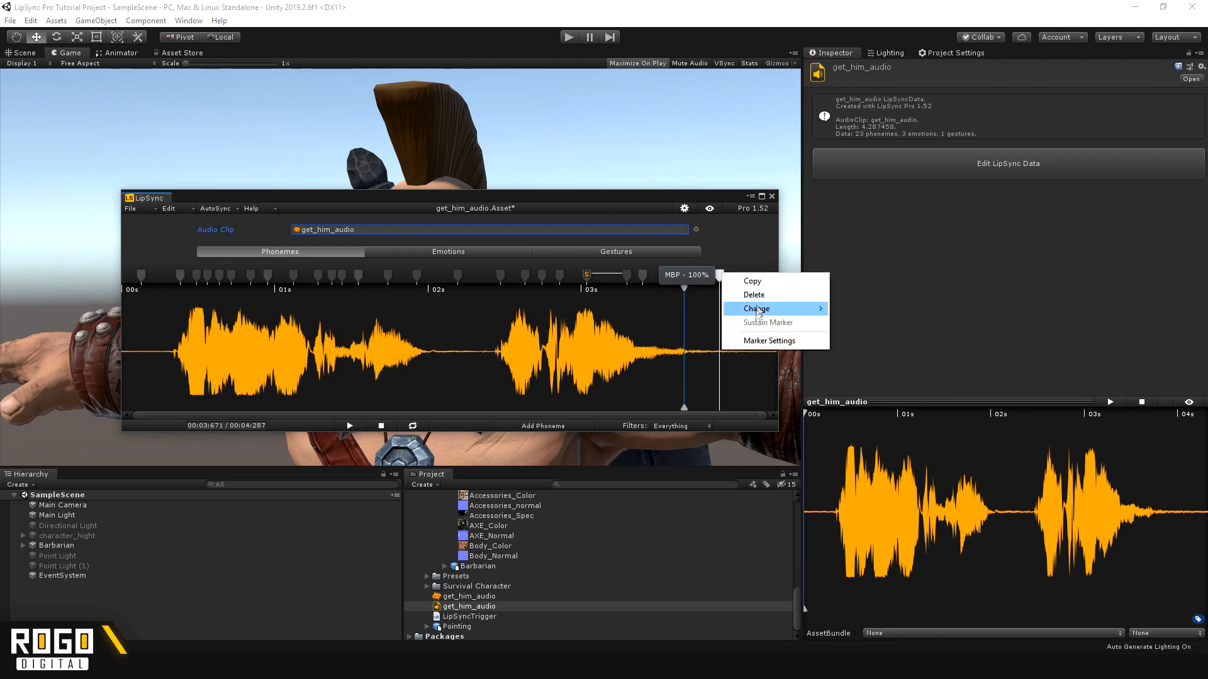
pyautogui.moveTo(790, 310)
pyautogui.click(753, 295)
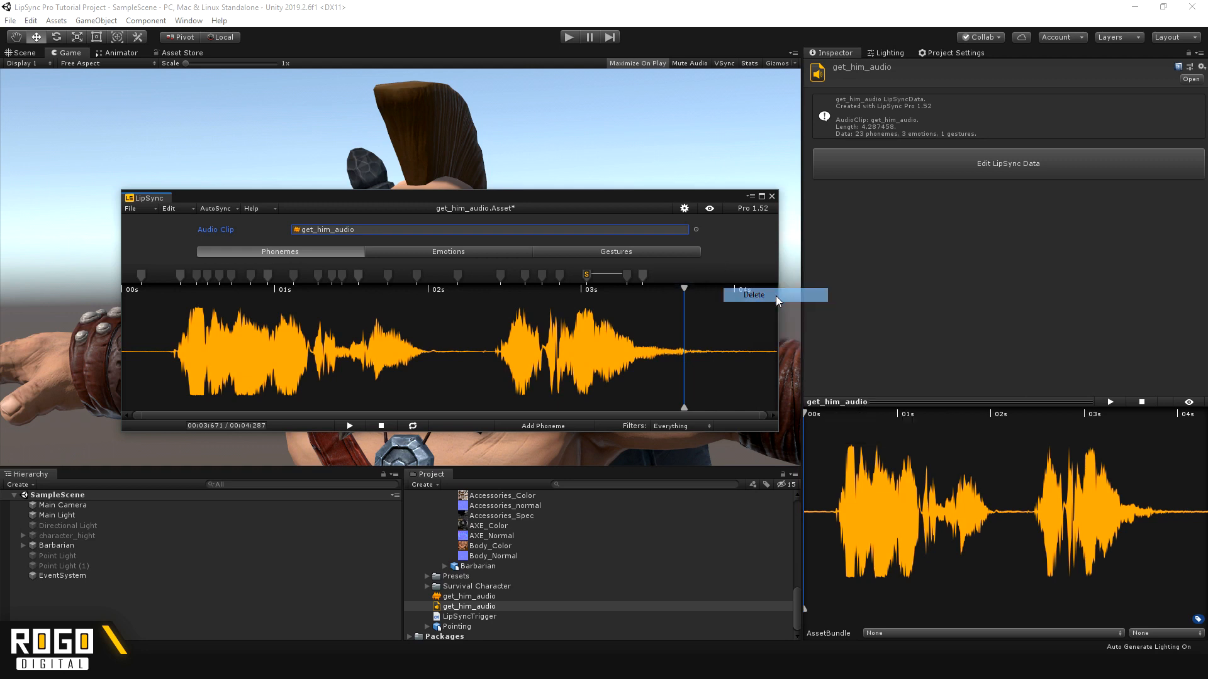
# Show the emotion markers and adjust the blend-in at the start of the first Eyebrows Up emotion
pyautogui.click(642, 274)
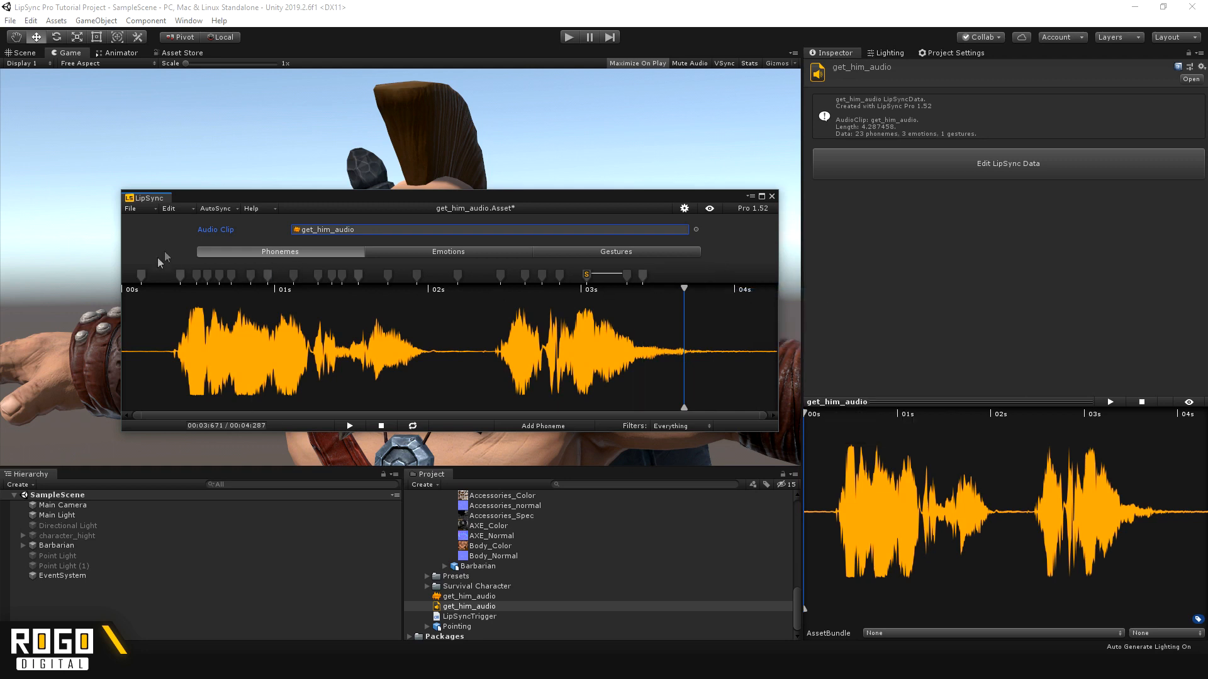
pyautogui.moveTo(143, 280); pyautogui.dragTo(149, 277)
pyautogui.click(411, 252)
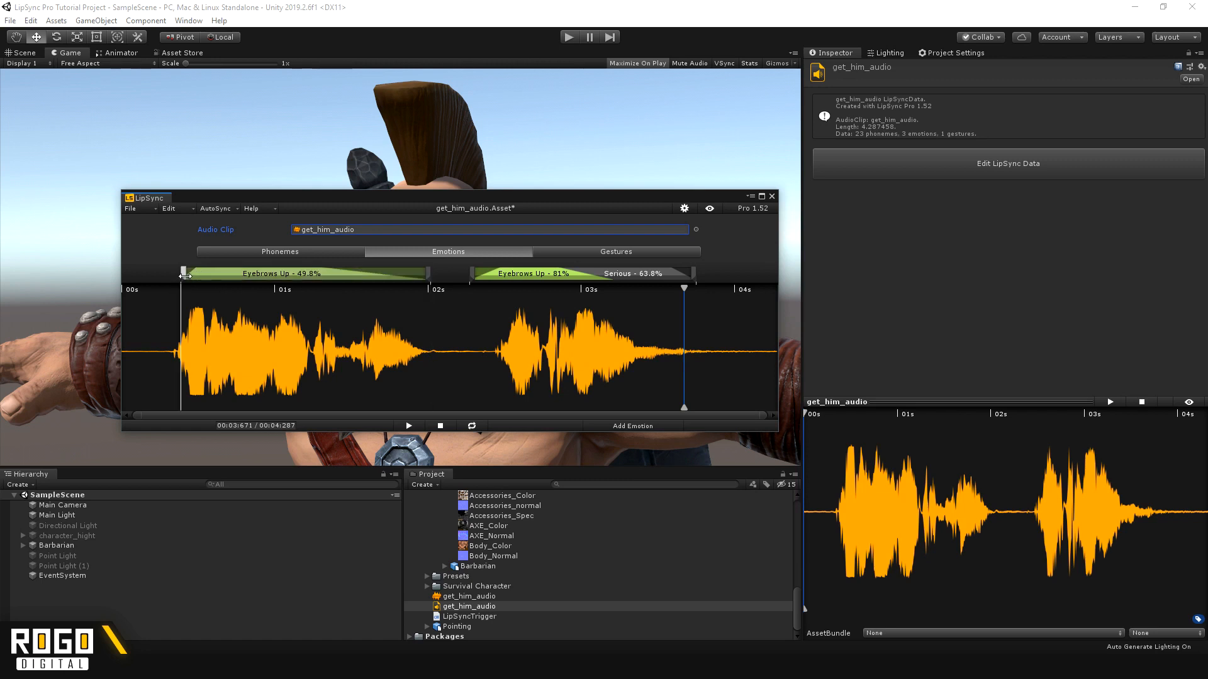
pyautogui.moveTo(182, 274)
pyautogui.mouseDown()
pyautogui.moveTo(129, 275)
pyautogui.moveTo(181, 275)
pyautogui.mouseUp()
pyautogui.moveTo(199, 276); pyautogui.dragTo(178, 292)
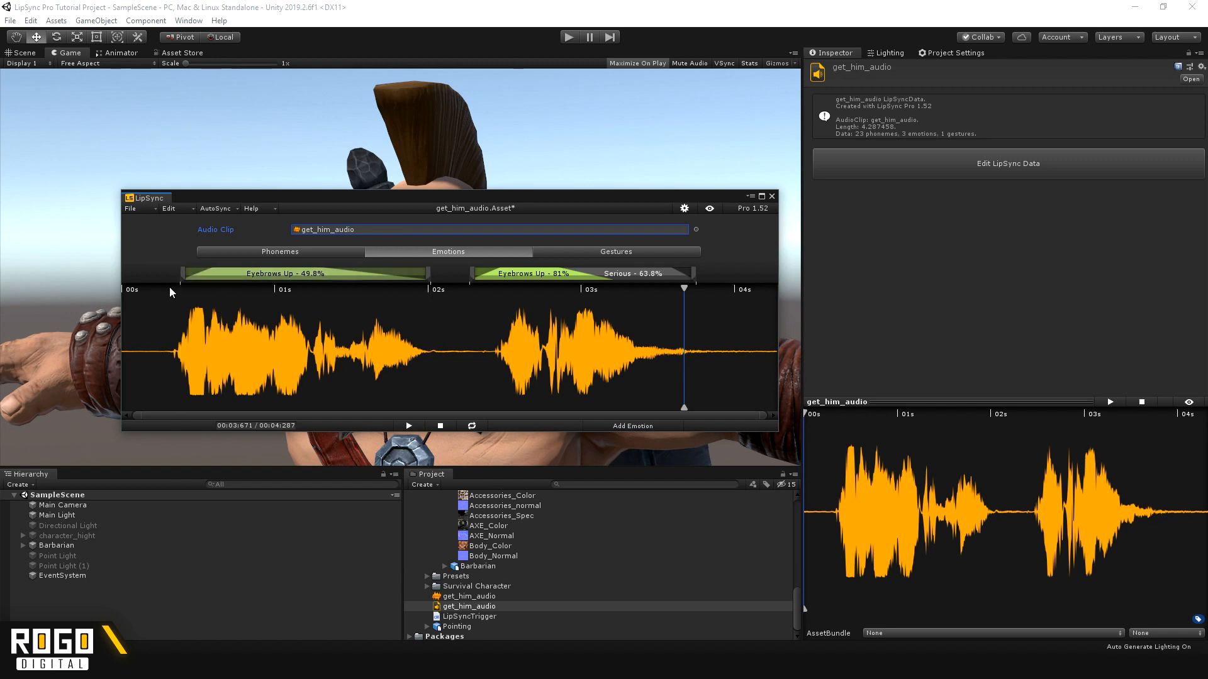
# Close the LipSync clip editor without saving the changes and clear the asset selection
pyautogui.click(771, 196)
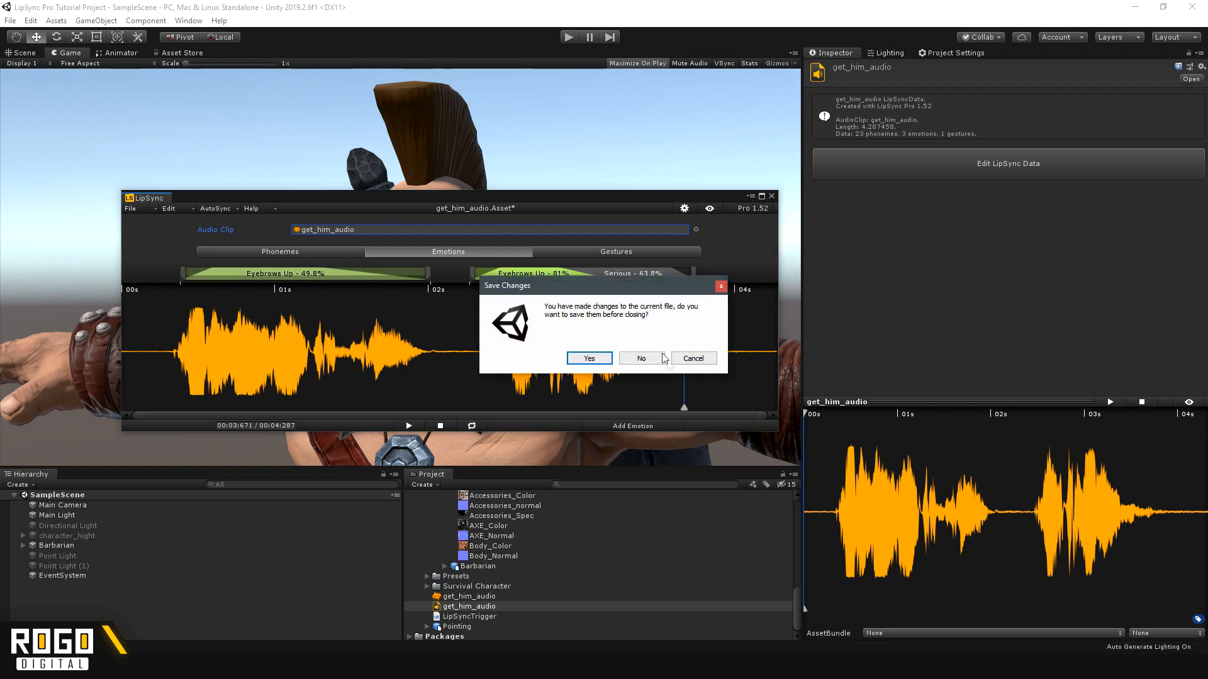
pyautogui.click(637, 359)
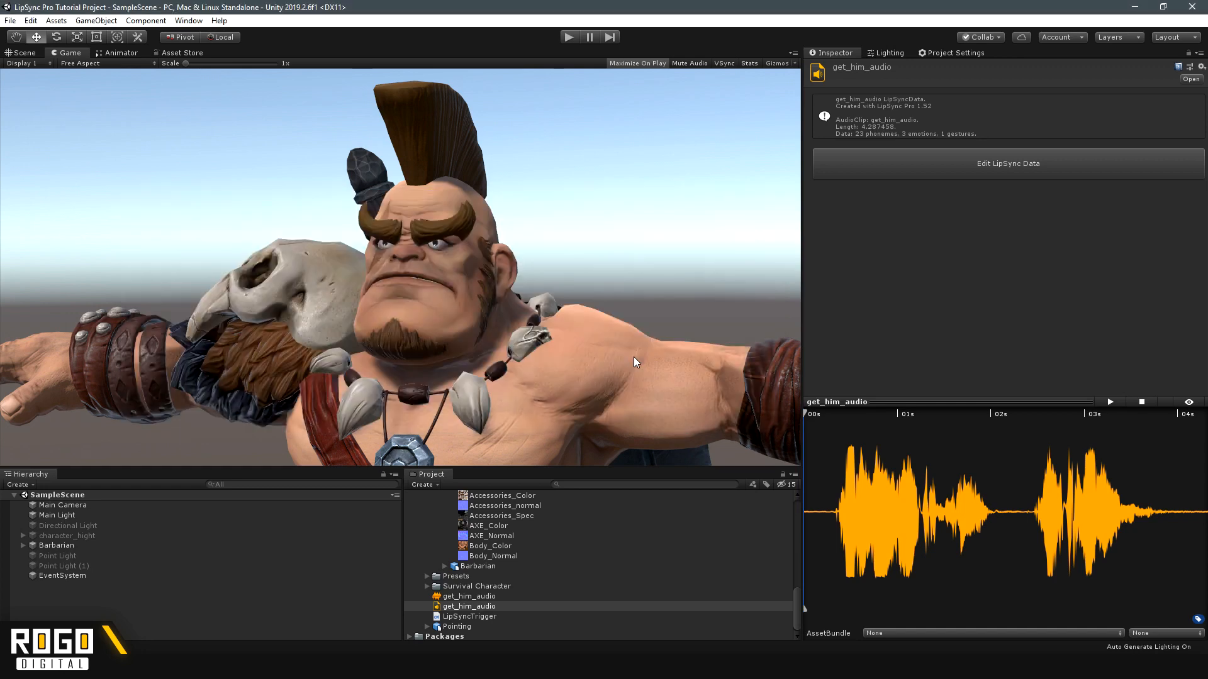
pyautogui.click(89, 613)
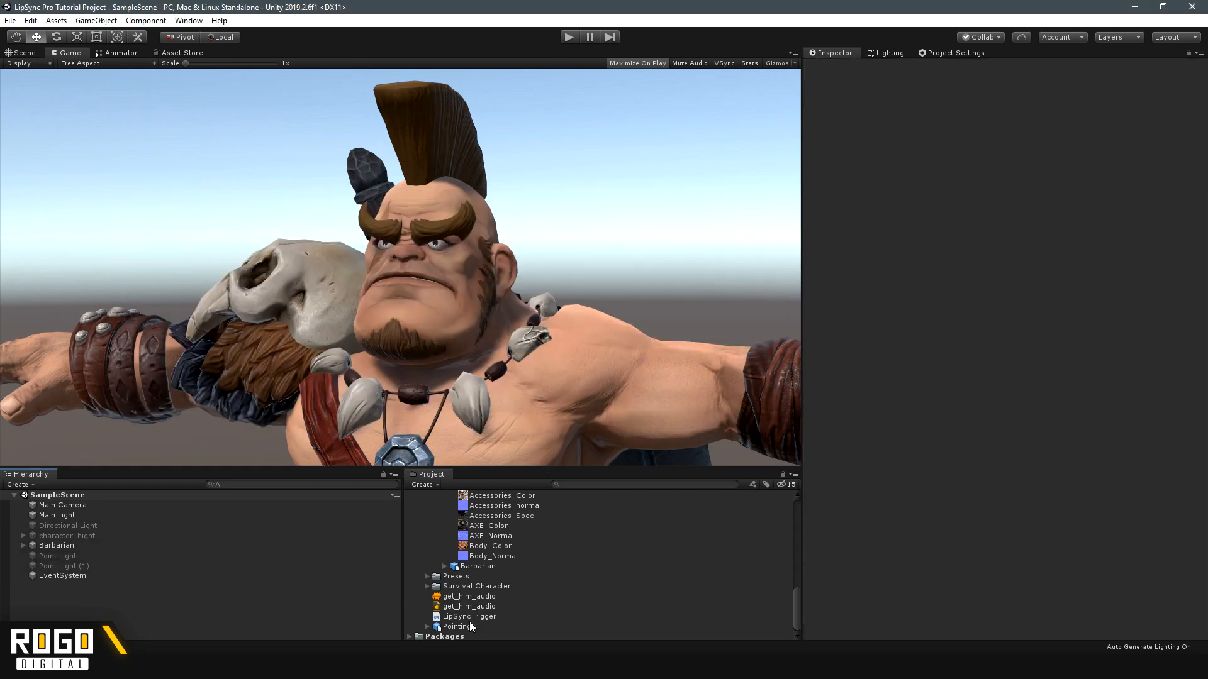
# Open the get_him_audio audio clip in the LipSync clip editor as a new, untitled clip
pyautogui.click(457, 598)
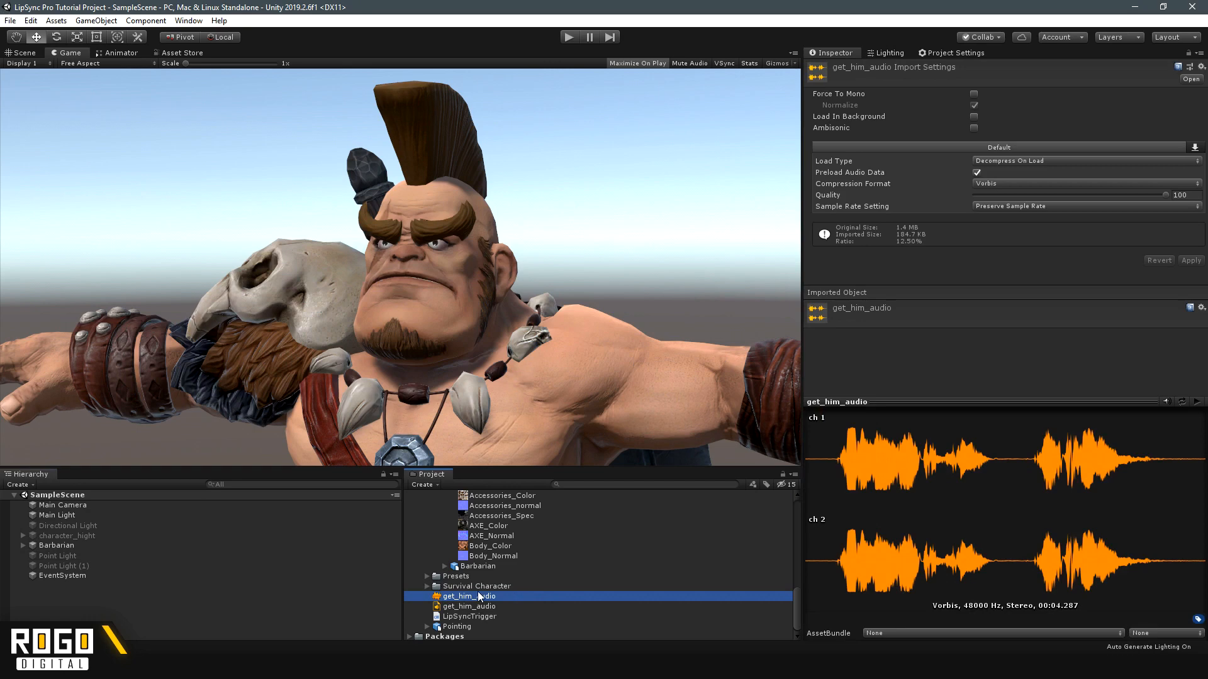
pyautogui.press('alt')
pyautogui.hotkey('ctrl', 'alt', 'a')
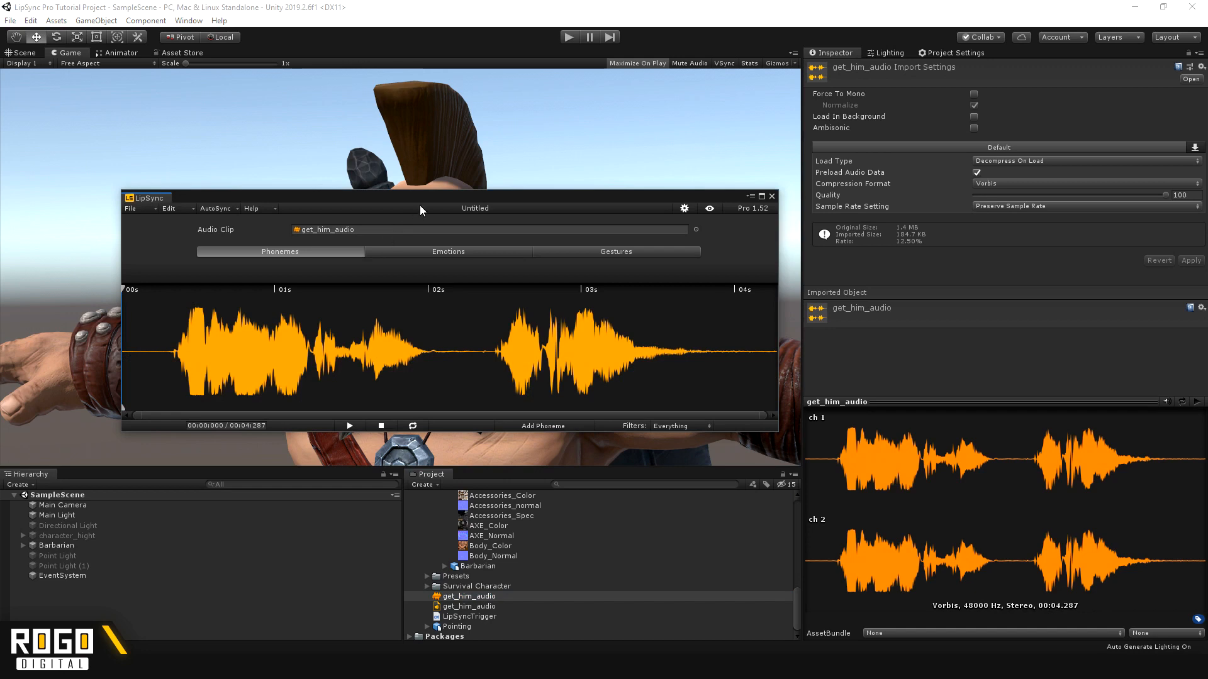
pyautogui.moveTo(421, 203); pyautogui.dragTo(482, 203)
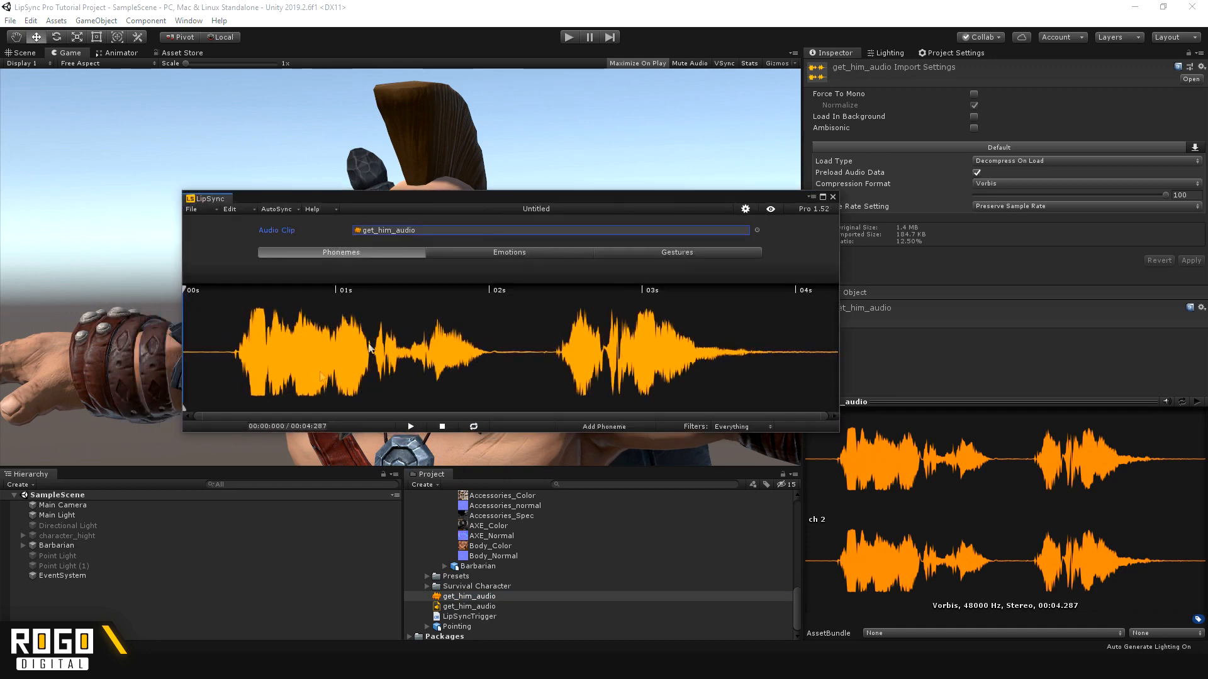
# Check the new clip's emotion and gesture tracks, return to phonemes, and move the editor below the character's face
pyautogui.click(497, 252)
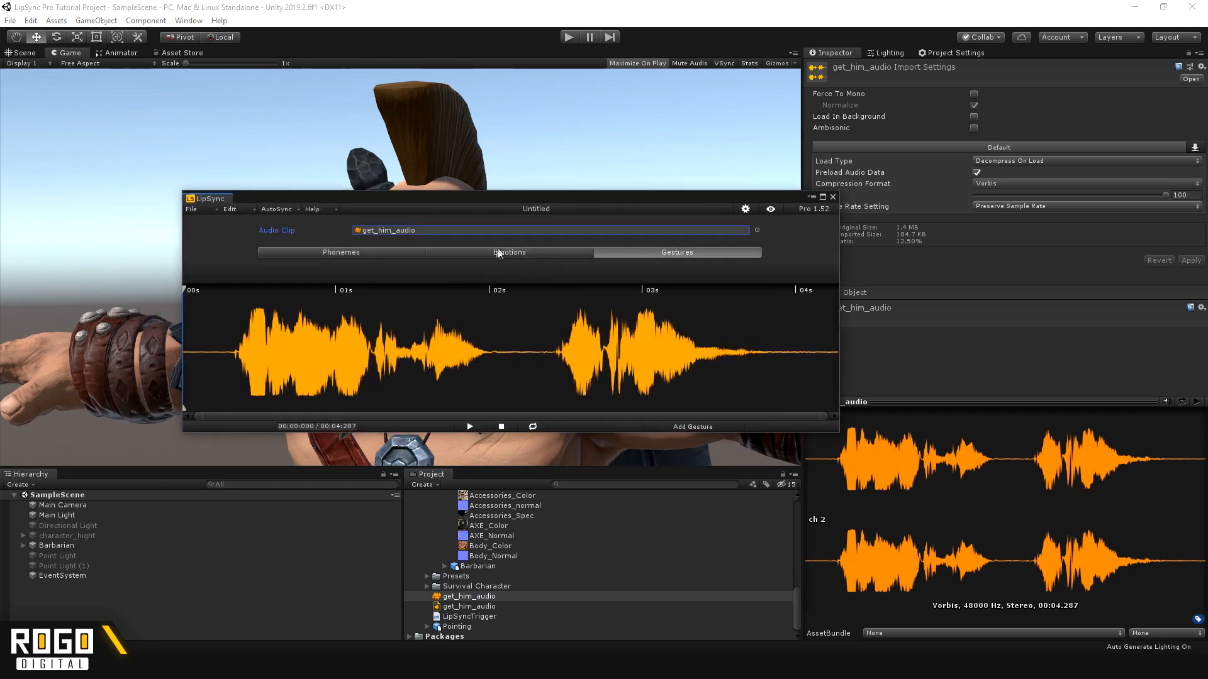
pyautogui.click(410, 255)
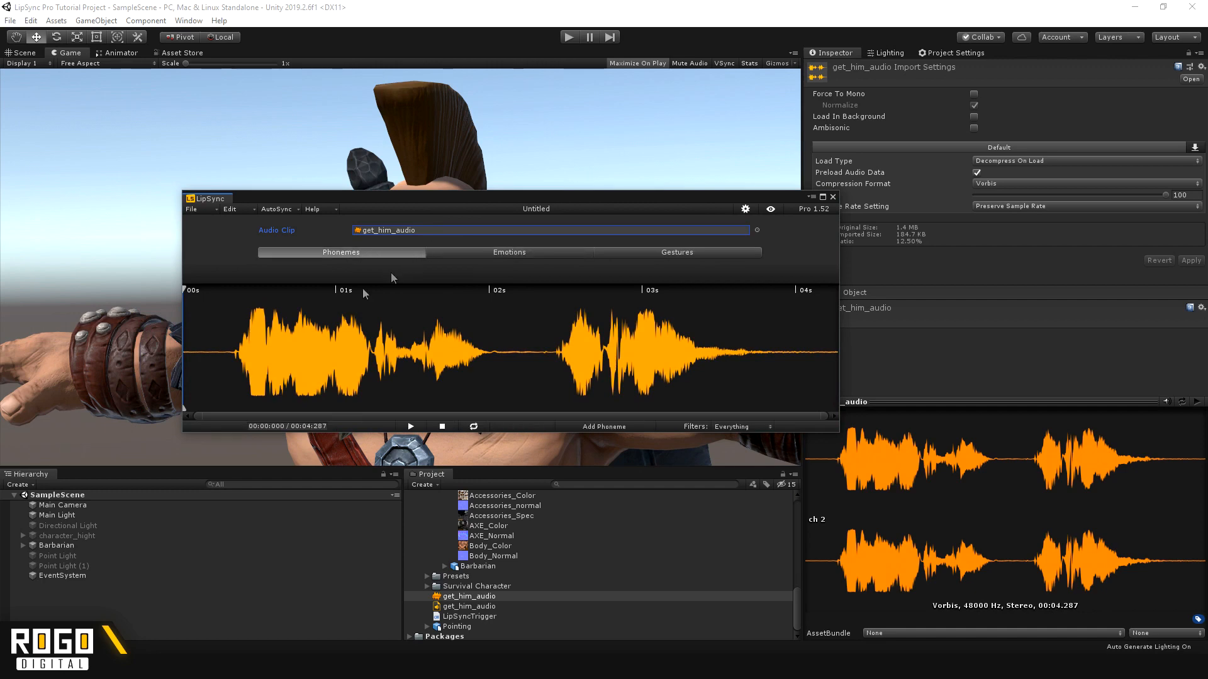
pyautogui.moveTo(319, 202); pyautogui.dragTo(369, 331)
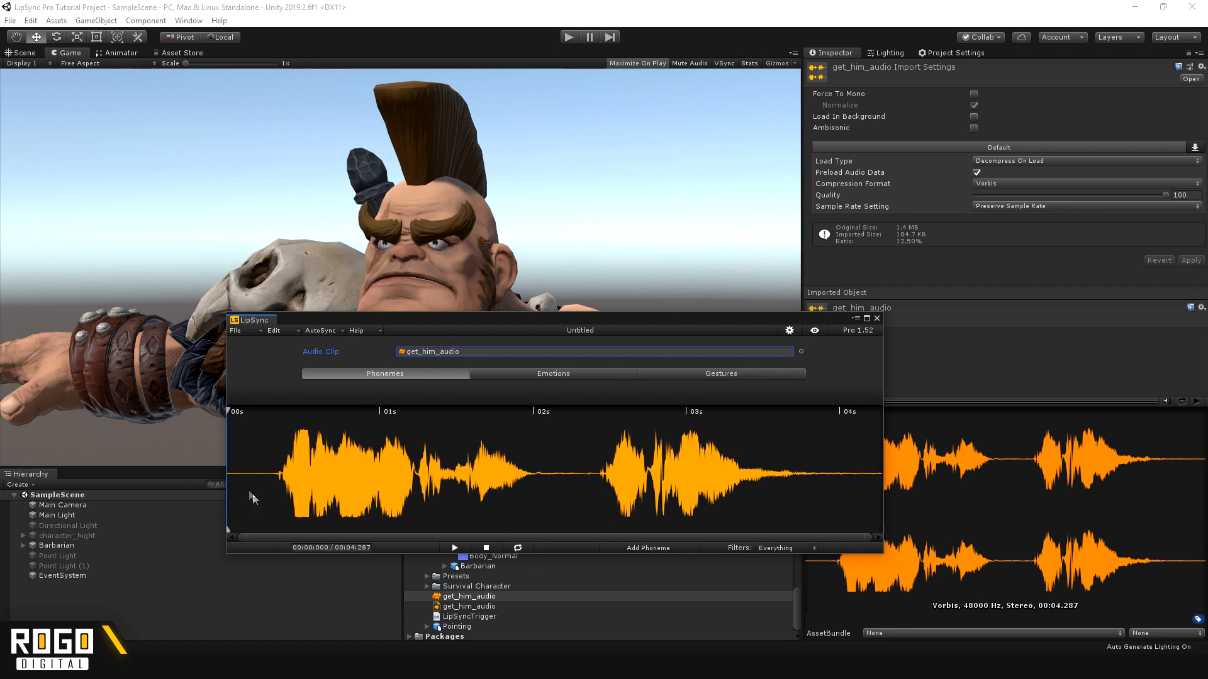
# Add a WQ phoneme marker at 0.411 s, where the speech begins
pyautogui.moveTo(280, 462); pyautogui.dragTo(289, 470)
pyautogui.click(648, 548)
pyautogui.click(673, 537)
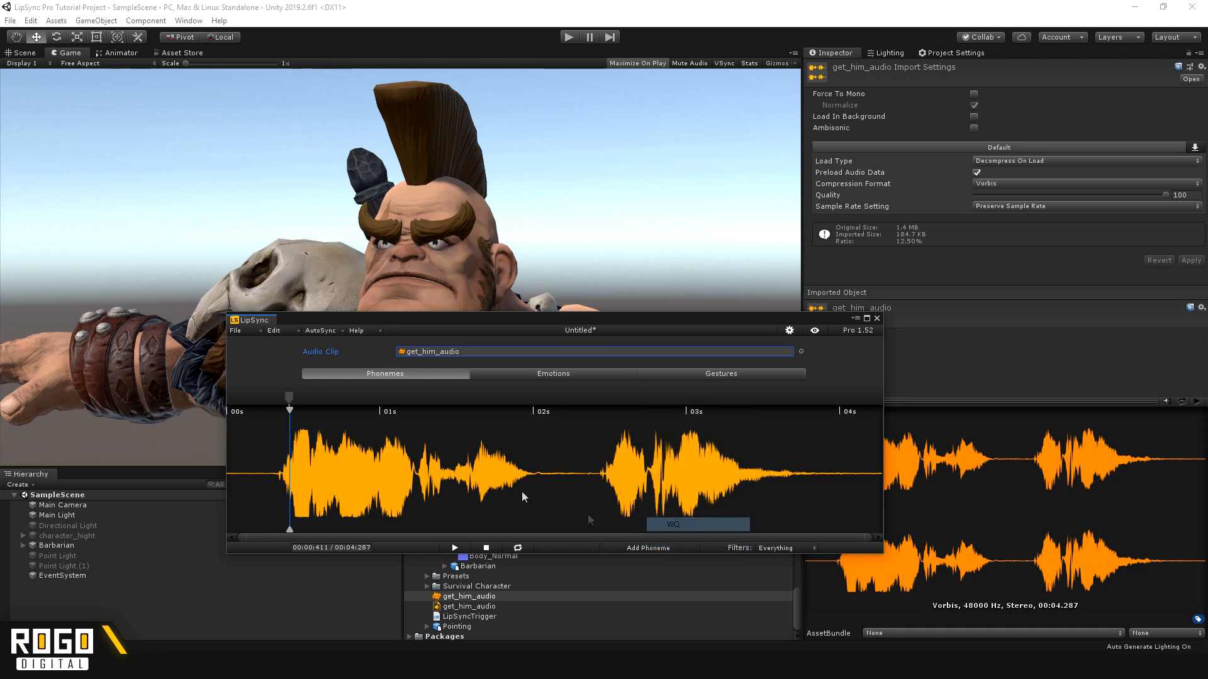
# Move the playhead to 3.721 s and delete the WQ phoneme marker at the start of the speech
pyautogui.moveTo(302, 432); pyautogui.dragTo(797, 472)
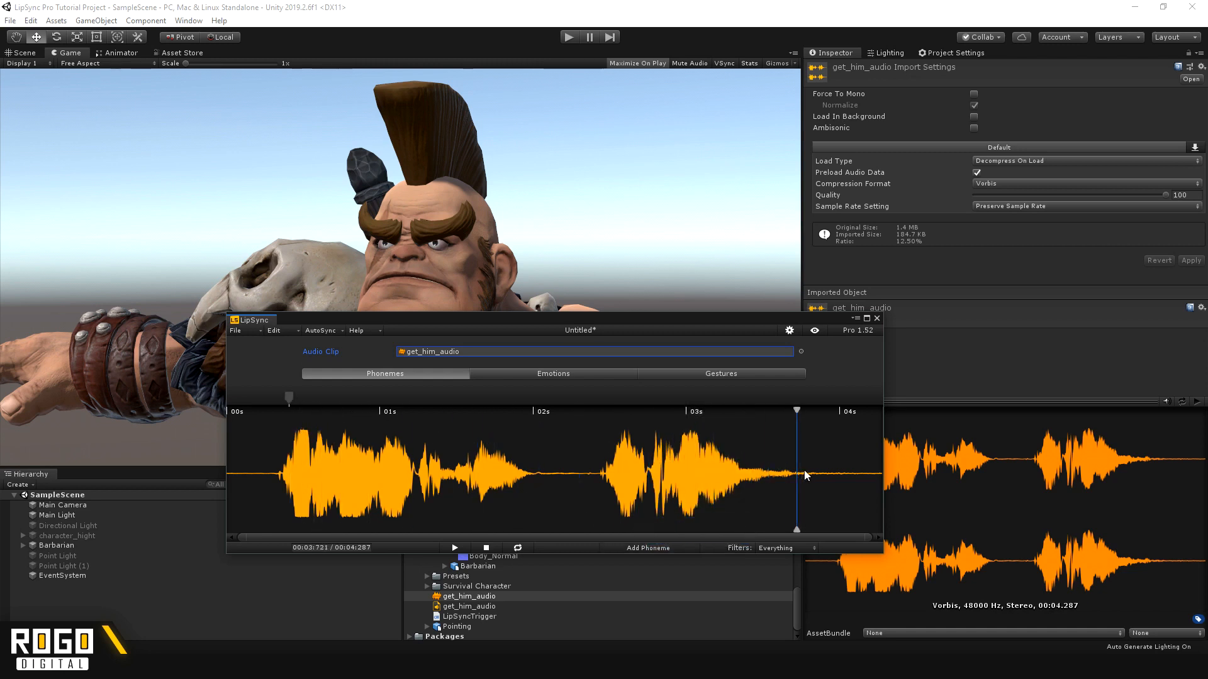
pyautogui.rightClick(288, 397)
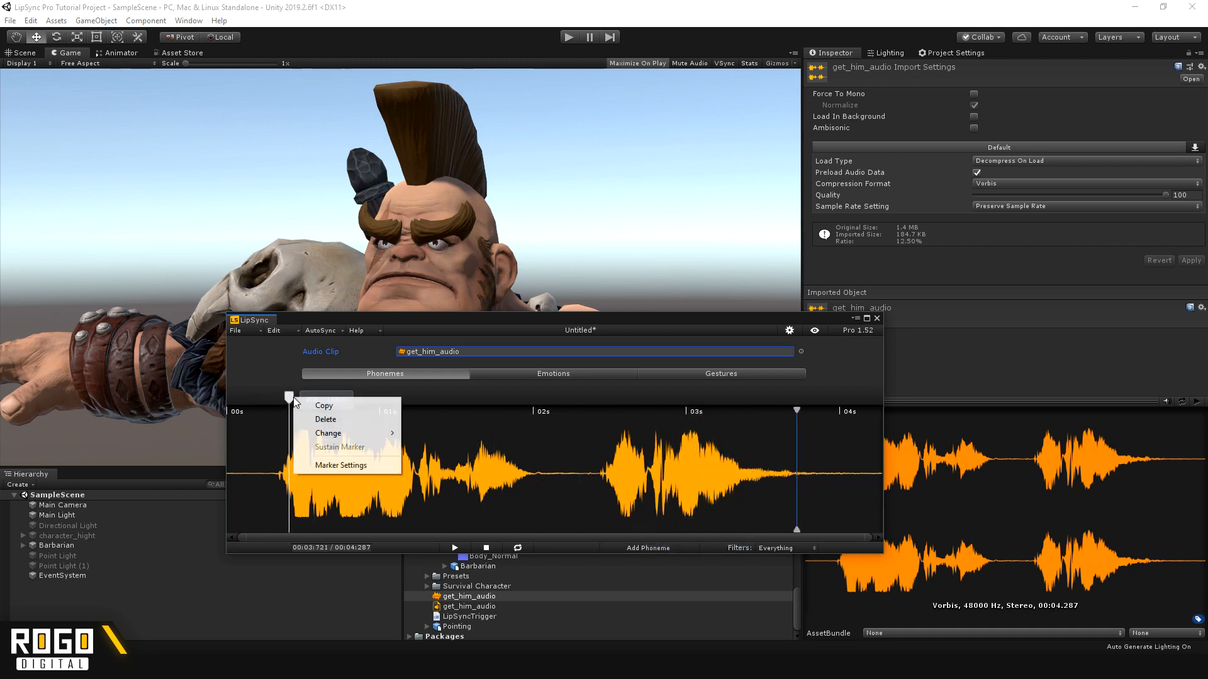
pyautogui.click(324, 420)
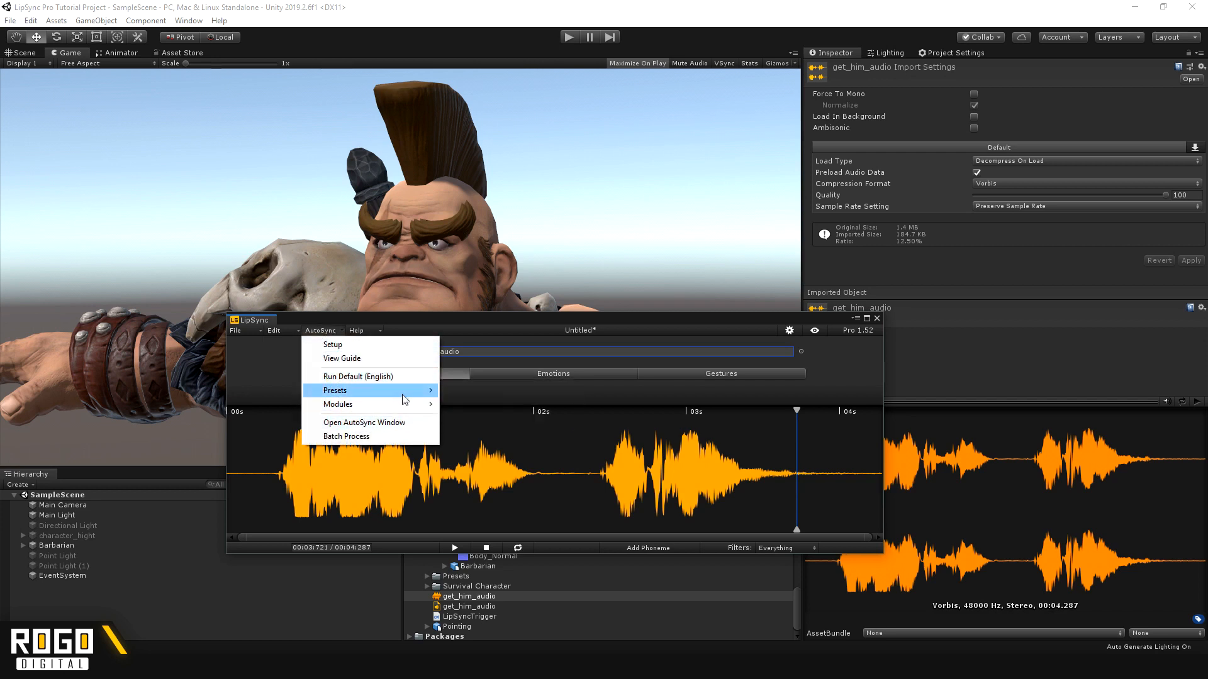
# Look through the available AutoSync presets and the clip editing commands without running any of them
pyautogui.moveTo(430, 392)
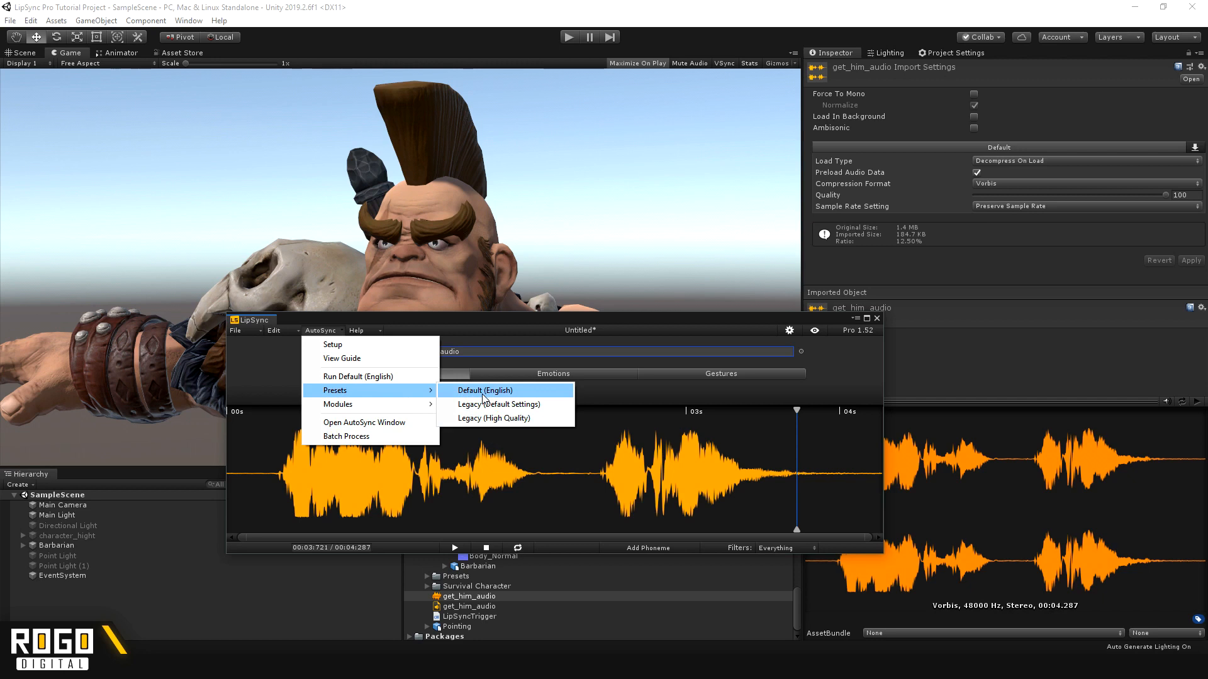
pyautogui.click(553, 406)
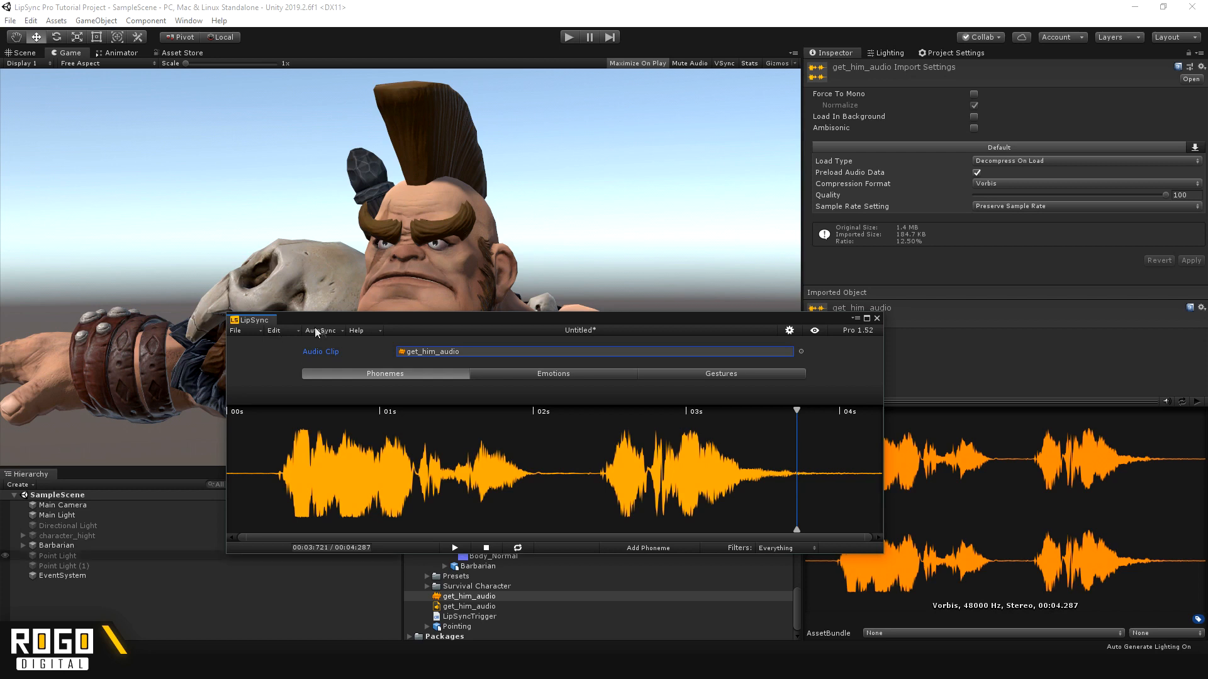
pyautogui.click(281, 332)
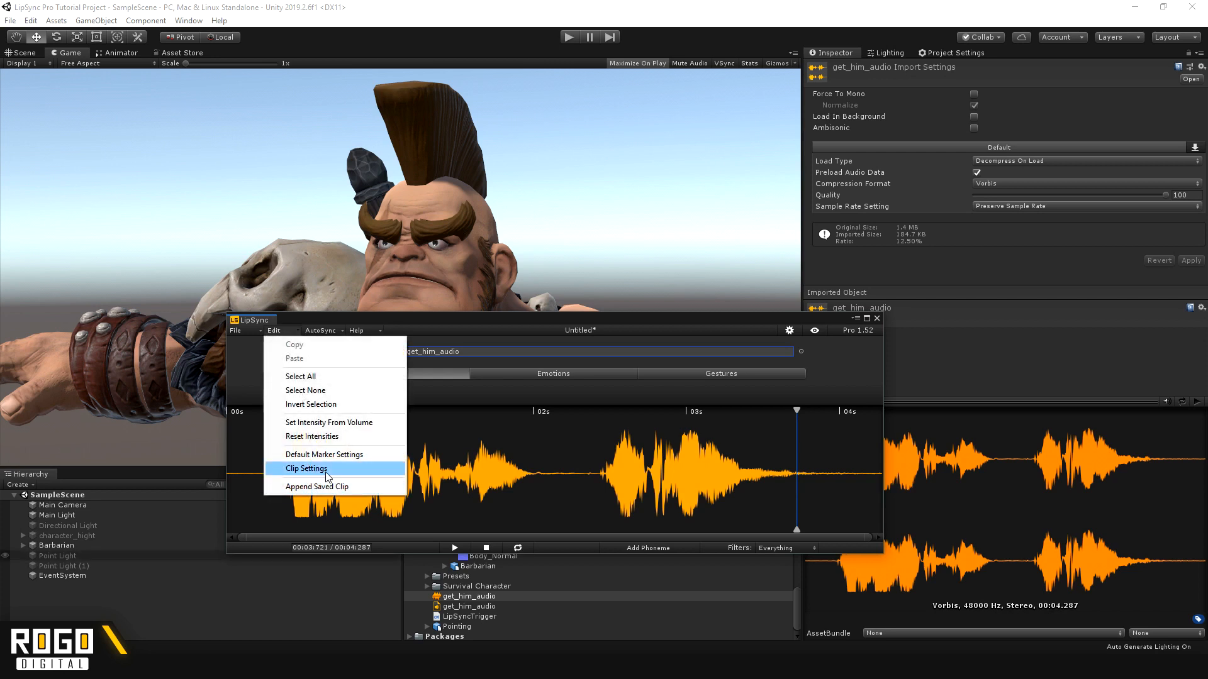
pyautogui.click(398, 544)
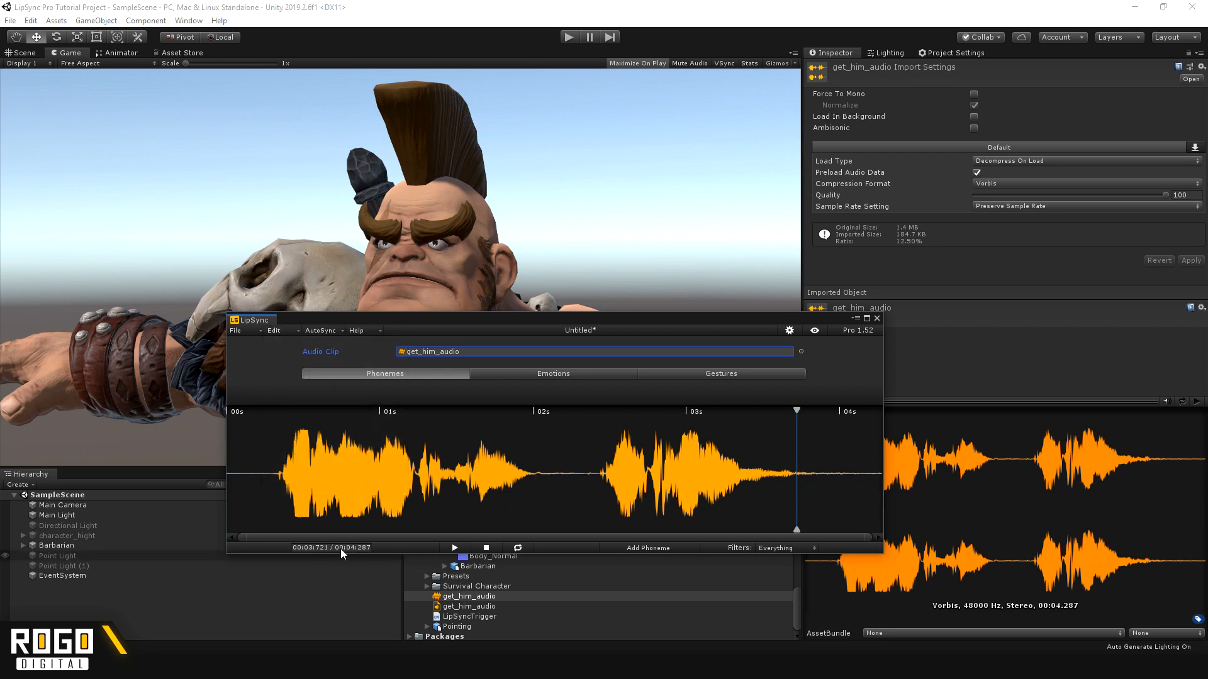
# Open the clip settings, inspect the duration and transcript fields, and close them without saving
pyautogui.click(327, 547)
pyautogui.moveTo(463, 293); pyautogui.dragTo(505, 317)
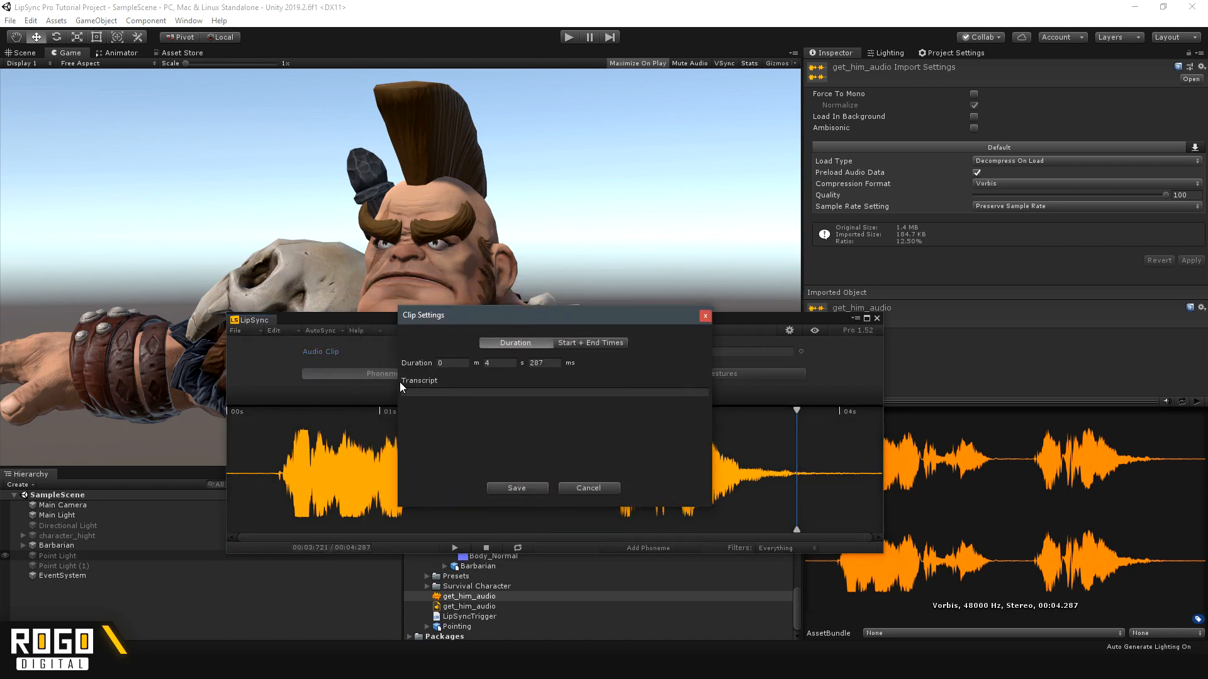
pyautogui.click(438, 391)
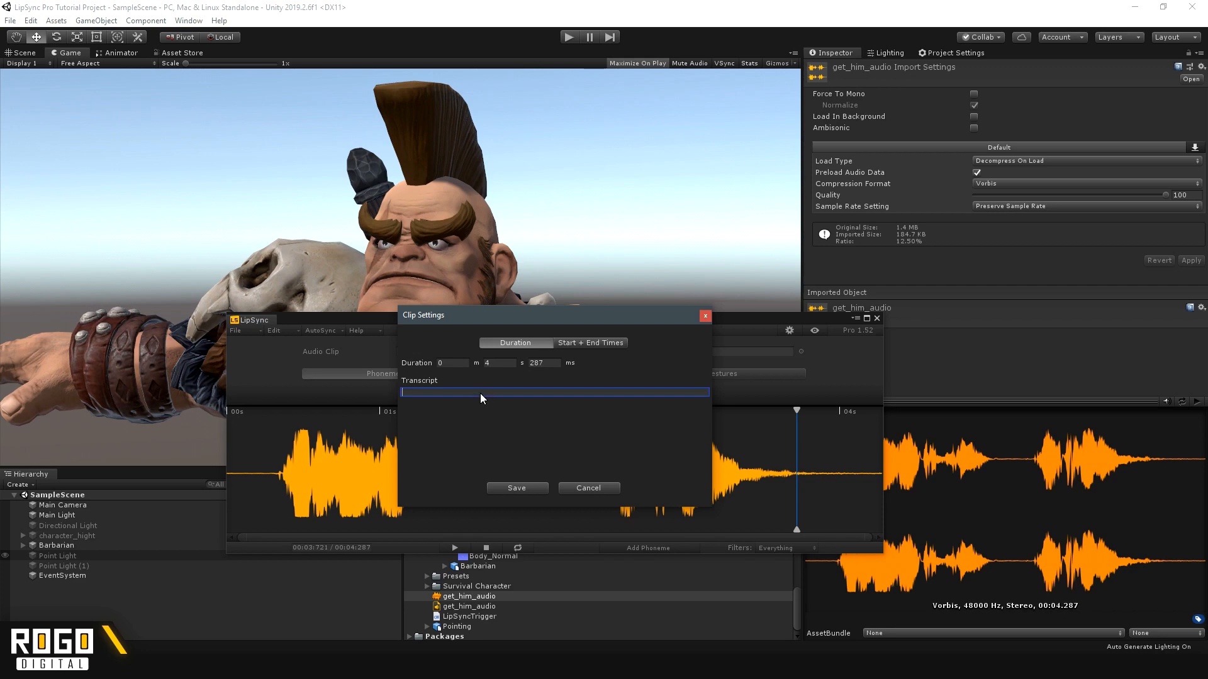
pyautogui.click(705, 317)
# Assign the Gettysburg example recording as the audio clip and view its transcript in the clip settings
pyautogui.moveTo(704, 318); pyautogui.dragTo(685, 174)
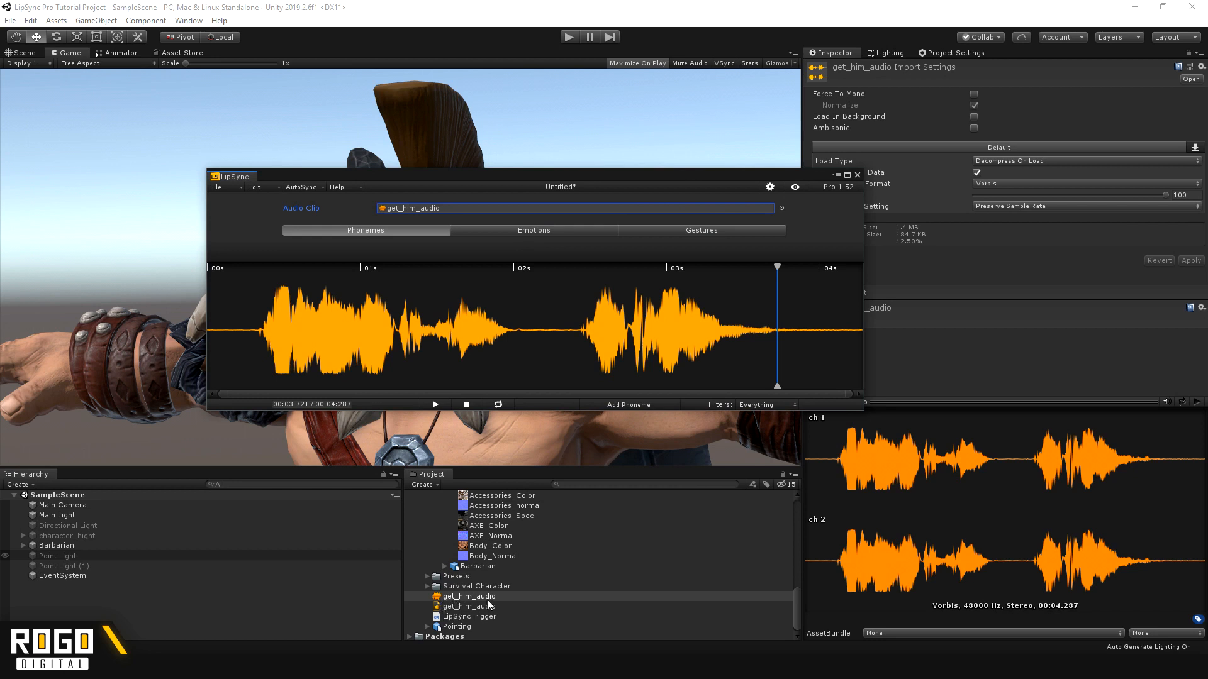
pyautogui.scroll(5, 478, 602)
pyautogui.scroll(5, 473, 601)
pyautogui.click(435, 516)
pyautogui.click(445, 526)
pyautogui.click(478, 546)
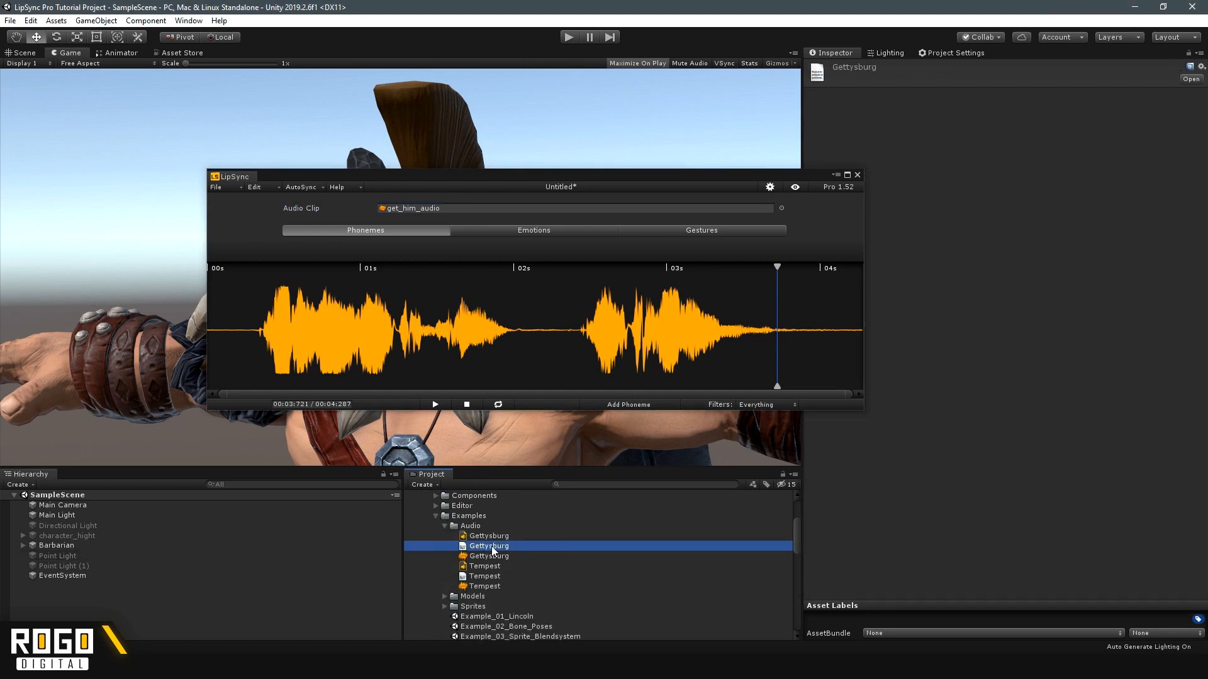
pyautogui.click(490, 556)
pyautogui.moveTo(572, 183); pyautogui.dragTo(524, 188)
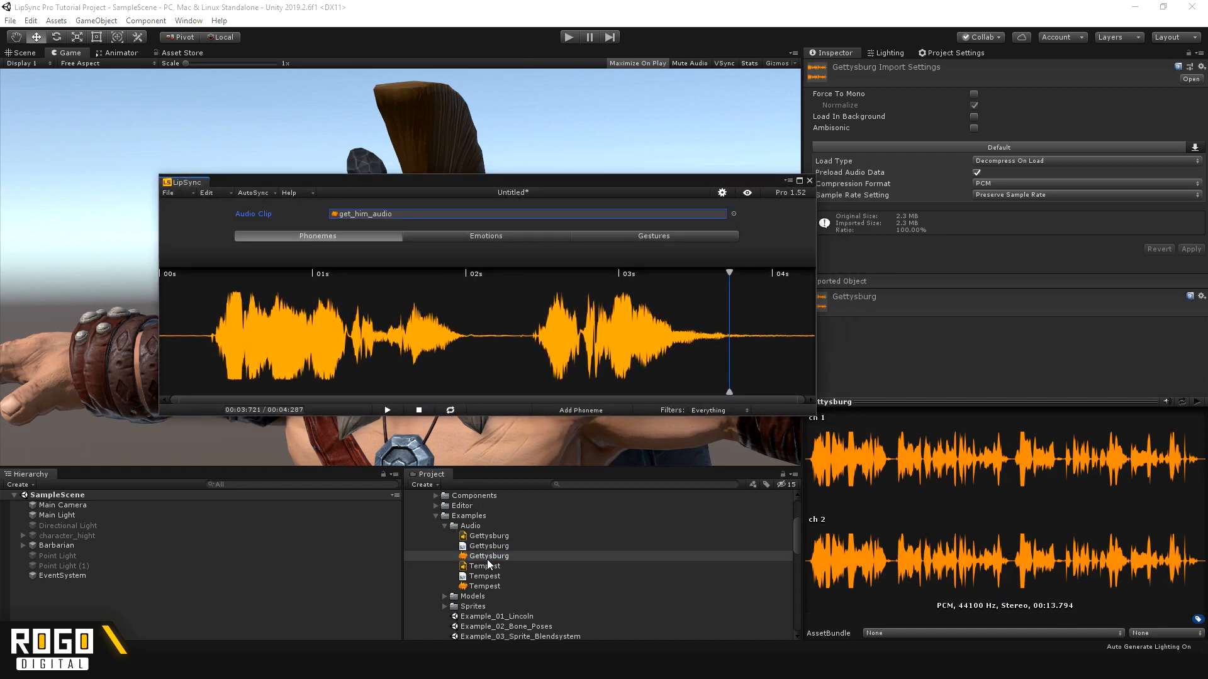
pyautogui.moveTo(489, 558); pyautogui.dragTo(397, 217)
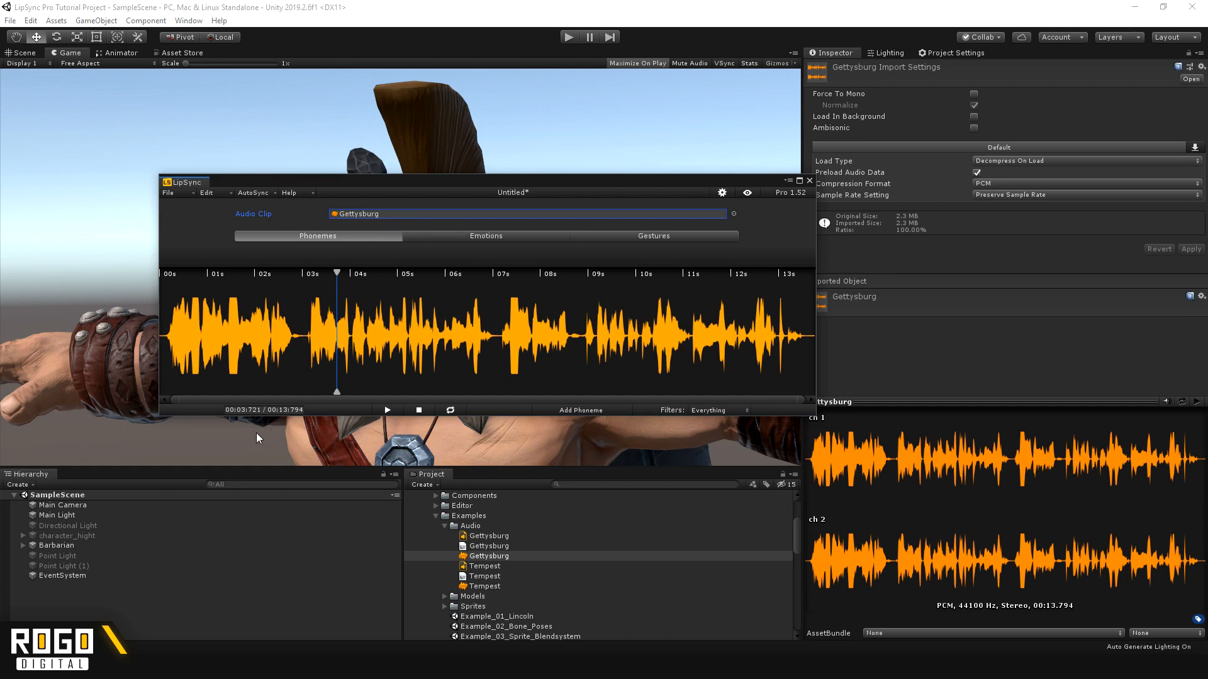
pyautogui.click(258, 413)
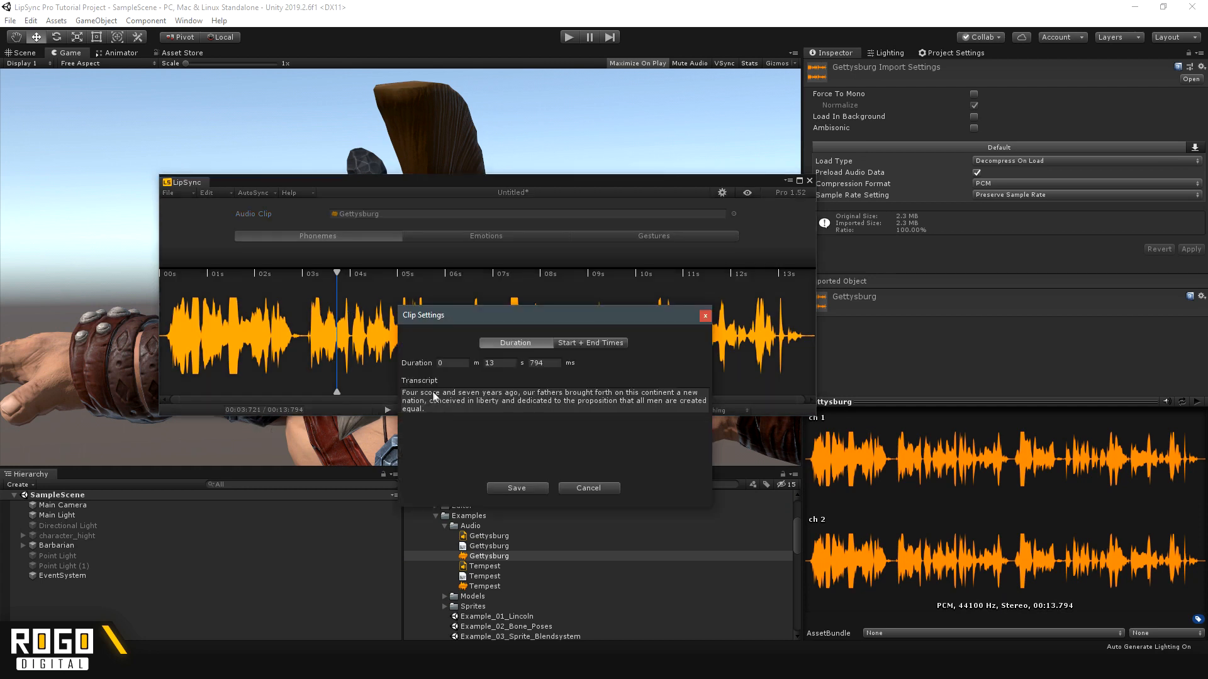
pyautogui.click(610, 489)
# Set the editor's audio clip back to get_him_audio from the project files
pyautogui.scroll(-5, 560, 592)
pyautogui.scroll(-8, 553, 594)
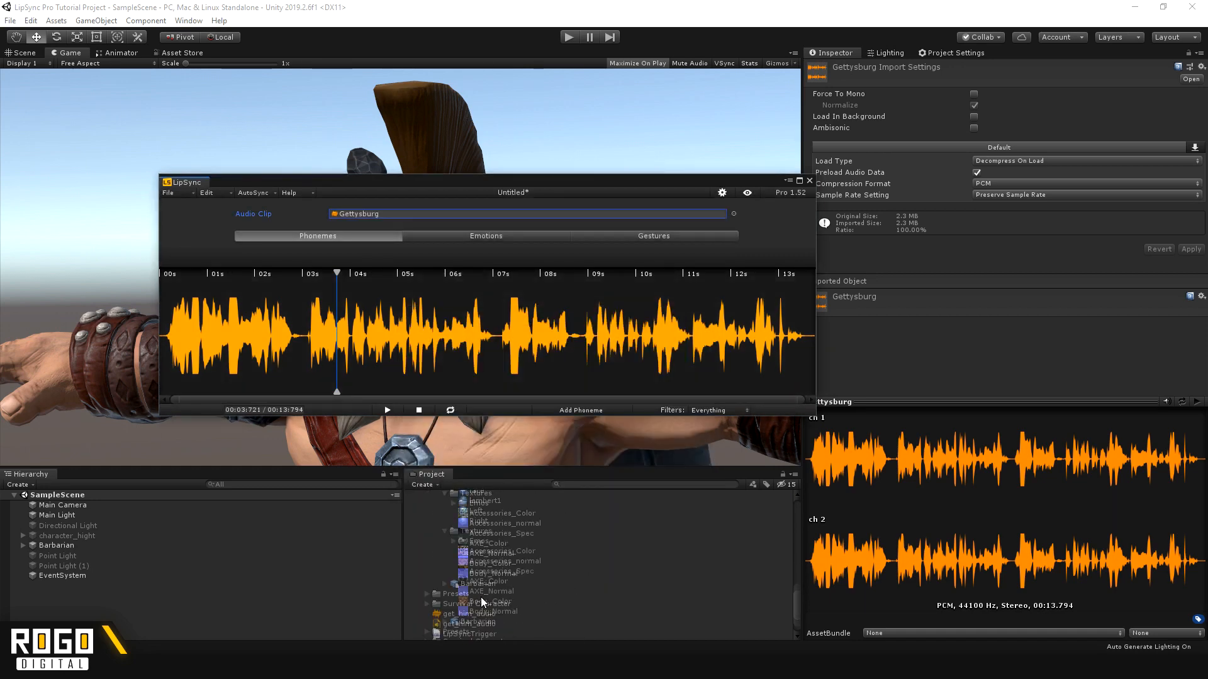
pyautogui.moveTo(474, 615); pyautogui.dragTo(527, 214)
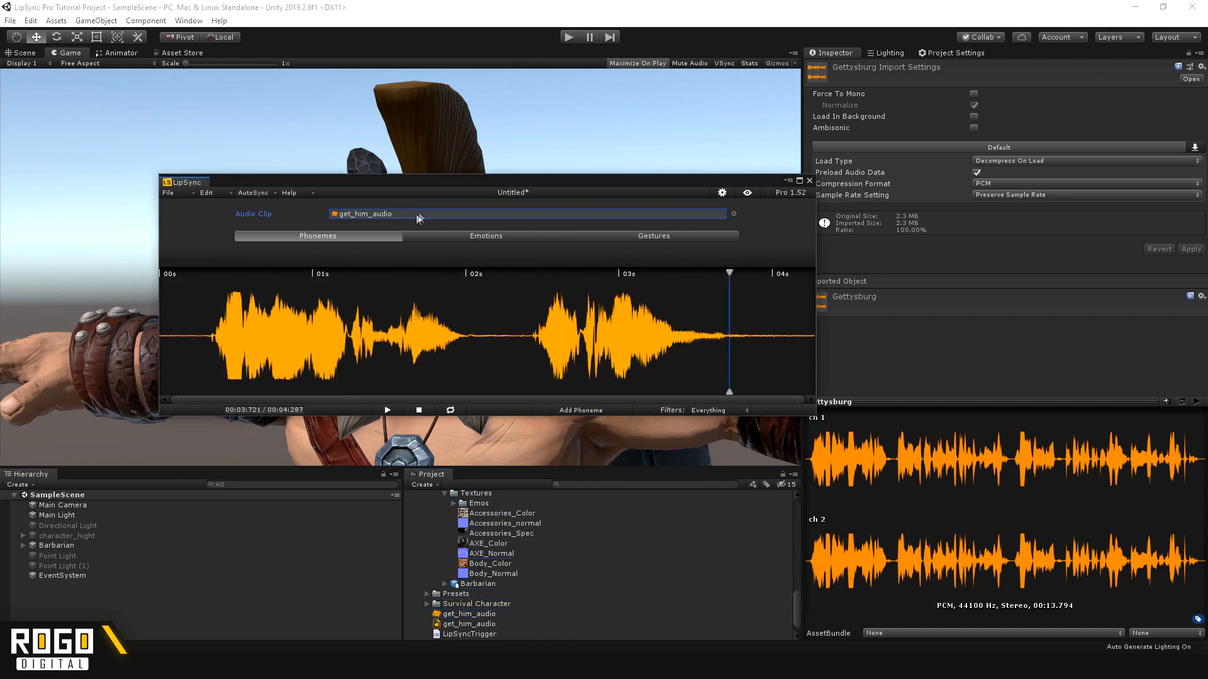
# Replace the clip's transcript with "What are you waiting for? Get him!" and save the clip settings
pyautogui.click(273, 412)
pyautogui.click(564, 405)
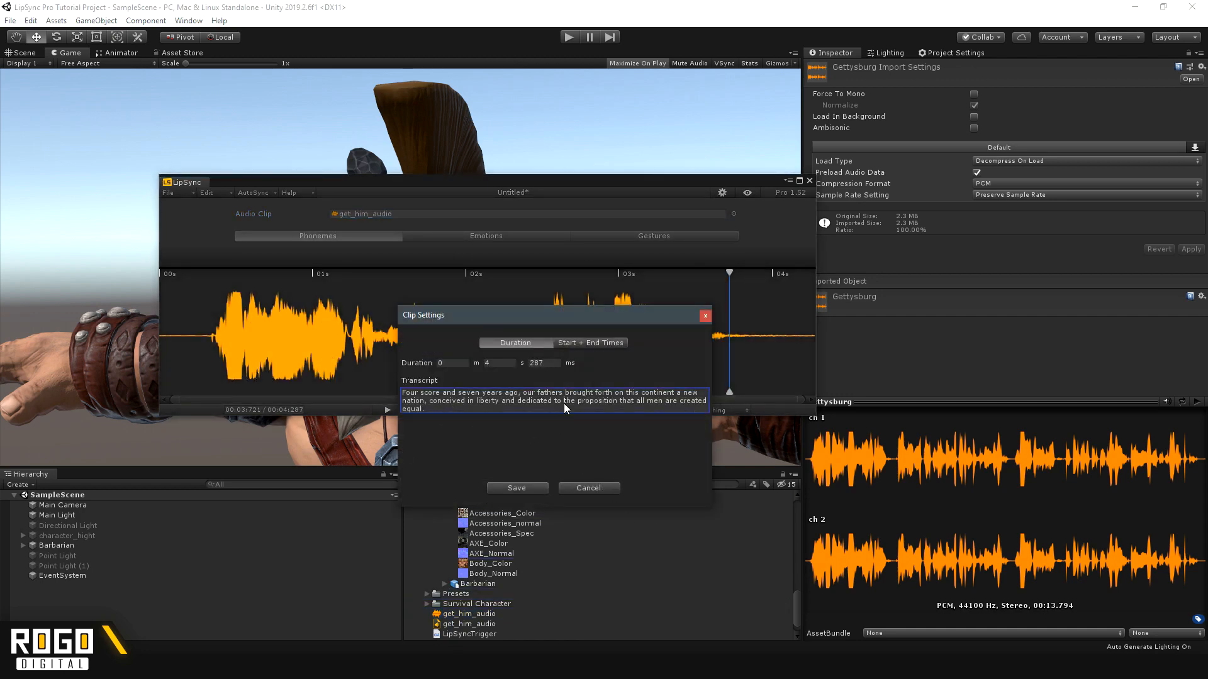
pyautogui.moveTo(535, 413); pyautogui.dragTo(393, 355)
pyautogui.press('BackSpace')
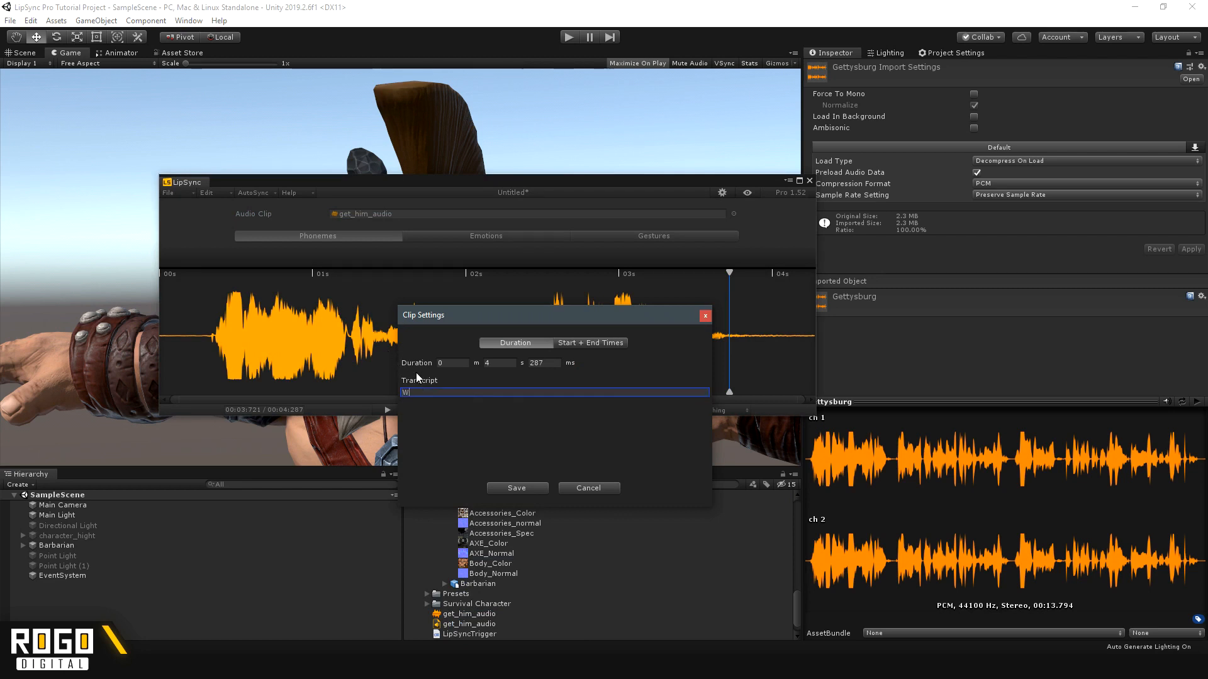
pyautogui.write('What are you waiting for? Get him!')
pyautogui.click(514, 489)
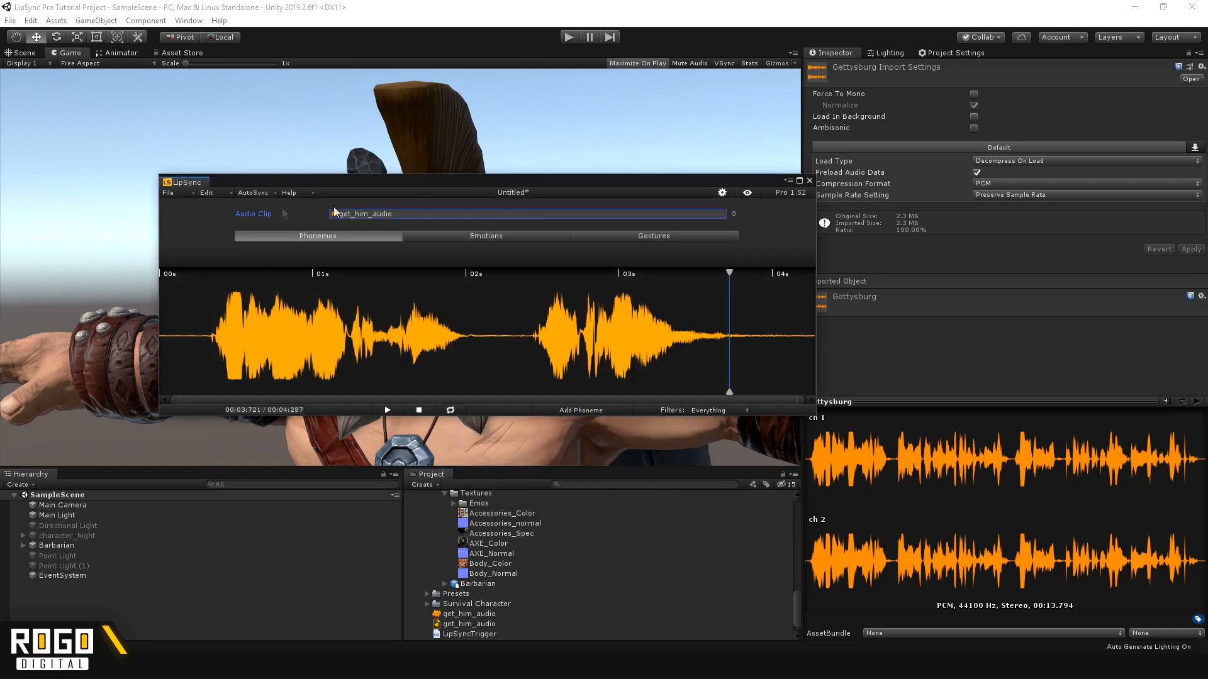
# Generate the clip's phoneme markers by running AutoSync with the Default (English) preset
pyautogui.click(252, 193)
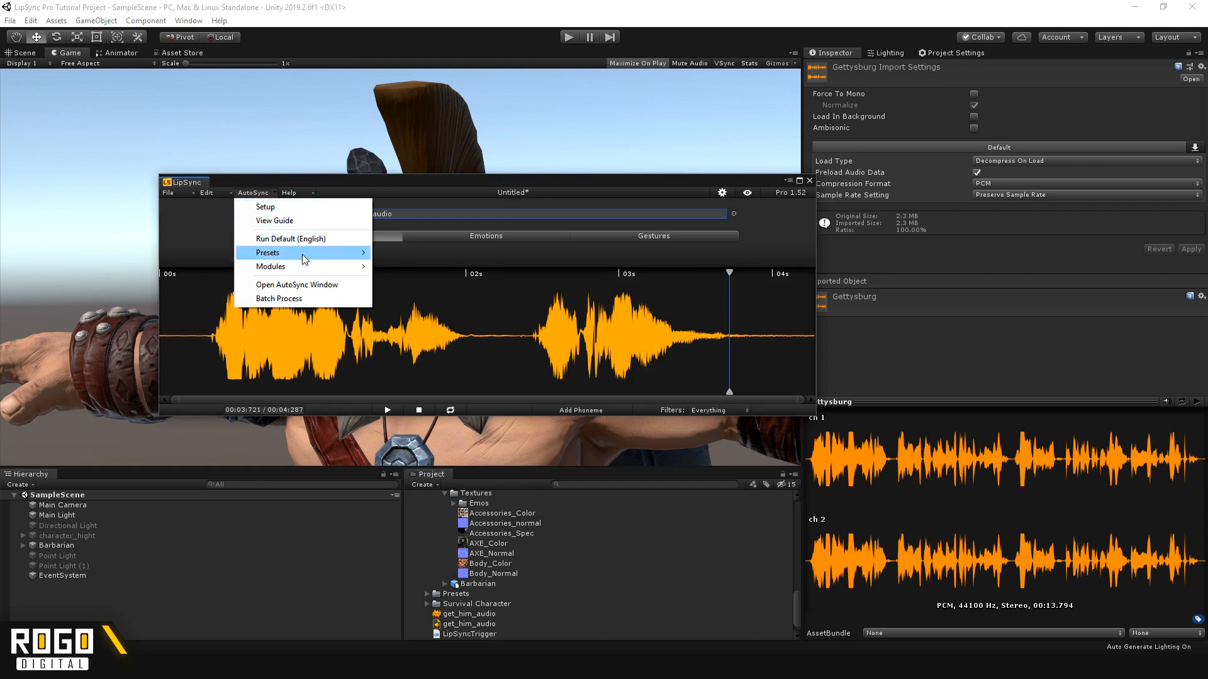
pyautogui.moveTo(305, 259)
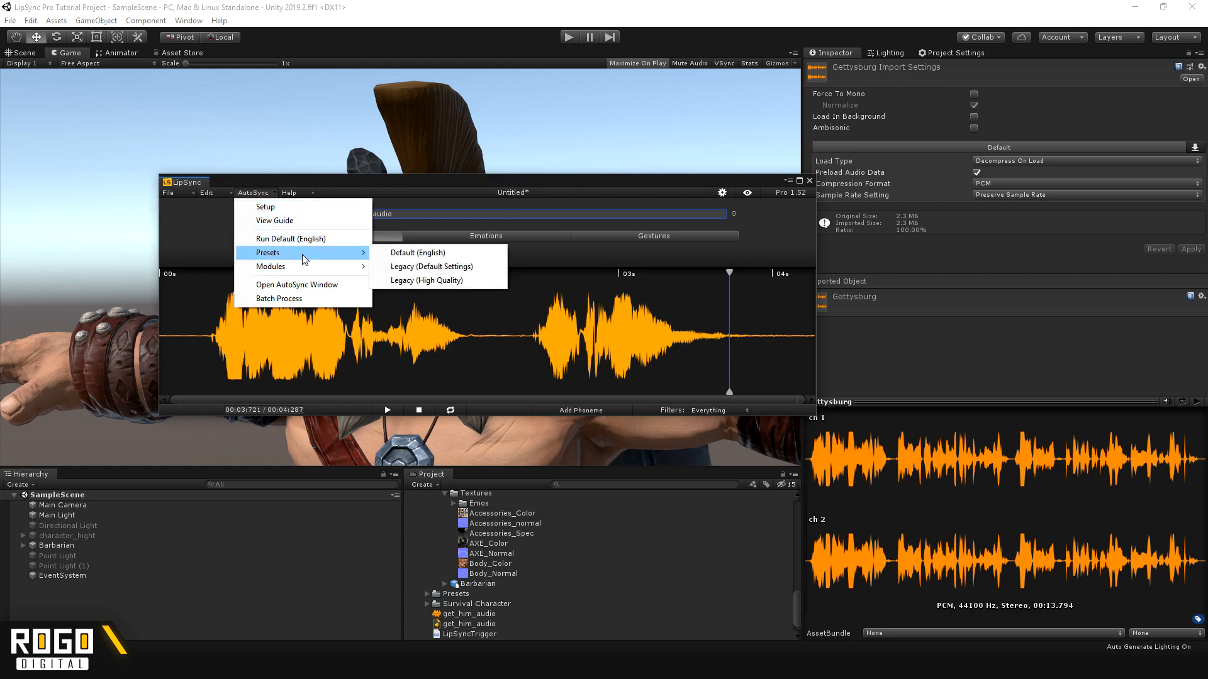
pyautogui.click(459, 255)
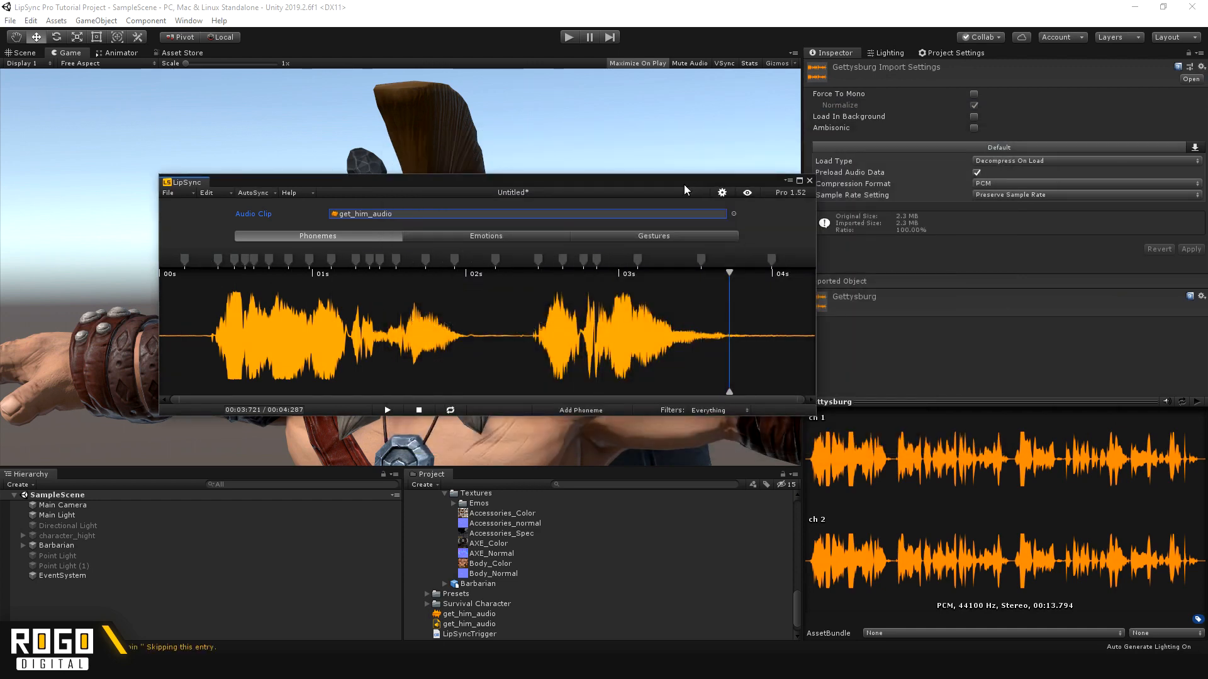
# Enable the real-time preview on the Barbarian and move the clip editor clear of his face
pyautogui.moveTo(684, 187); pyautogui.dragTo(686, 197)
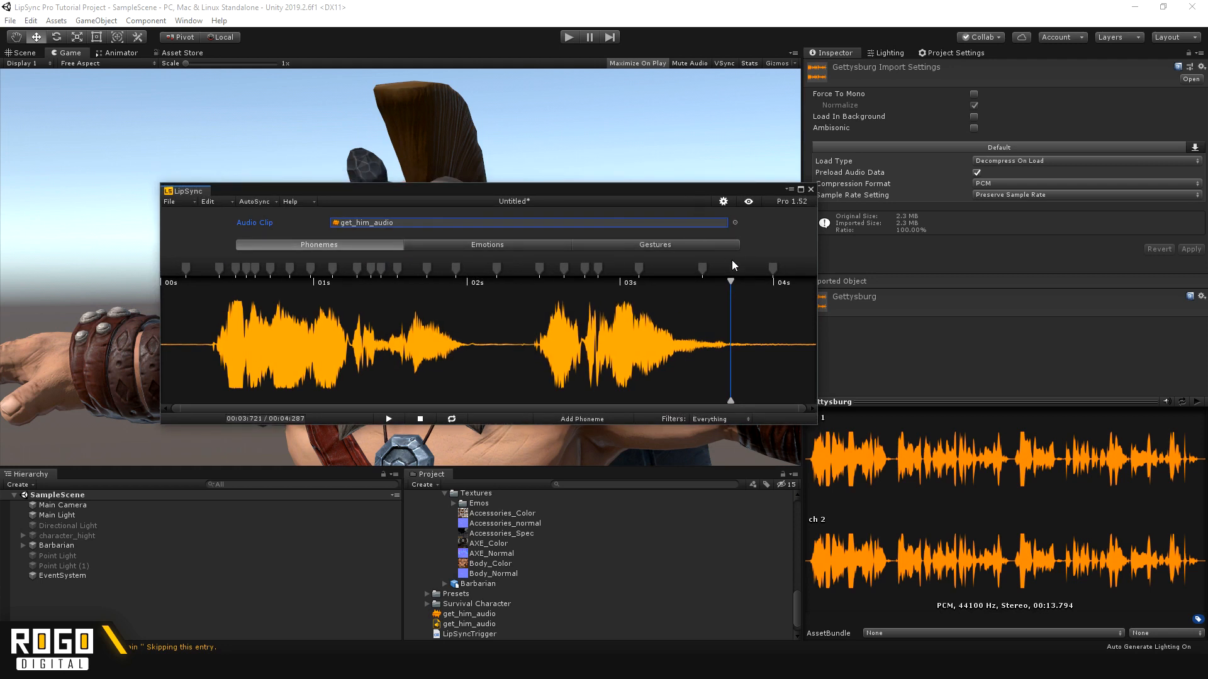
pyautogui.click(749, 201)
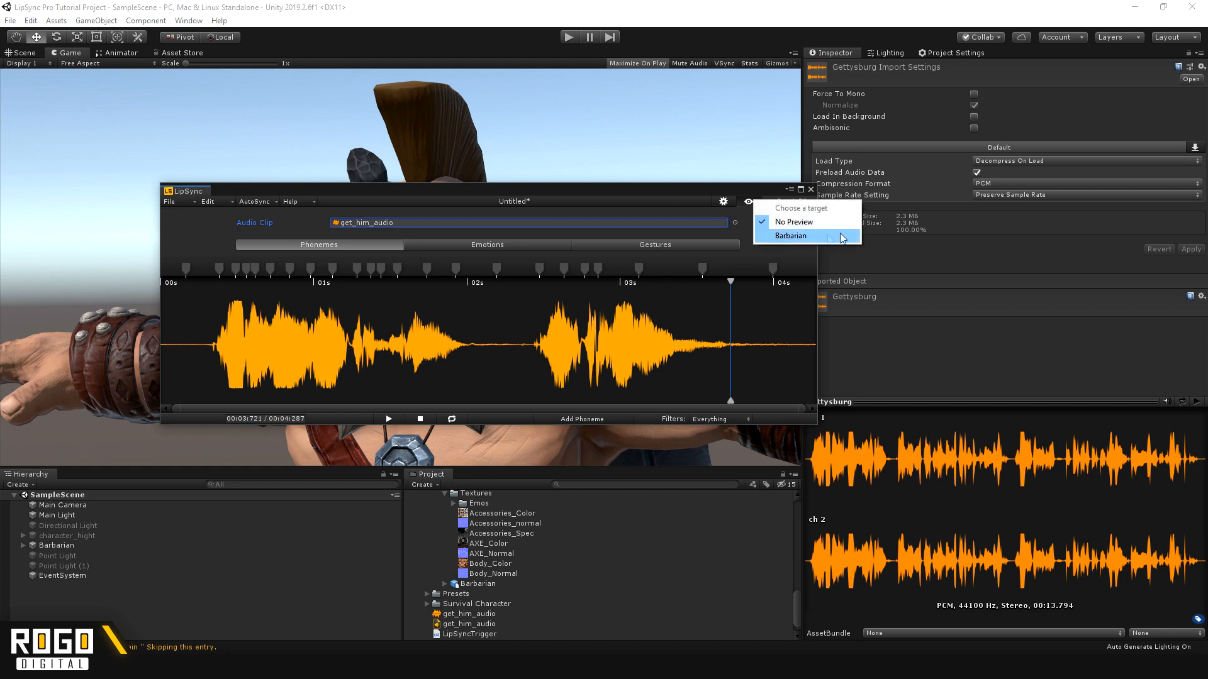
pyautogui.click(802, 240)
pyautogui.moveTo(548, 192); pyautogui.dragTo(867, 318)
# Play the clip from the start to check the Barbarian's mouth movement, and stop playback
pyautogui.click(739, 536)
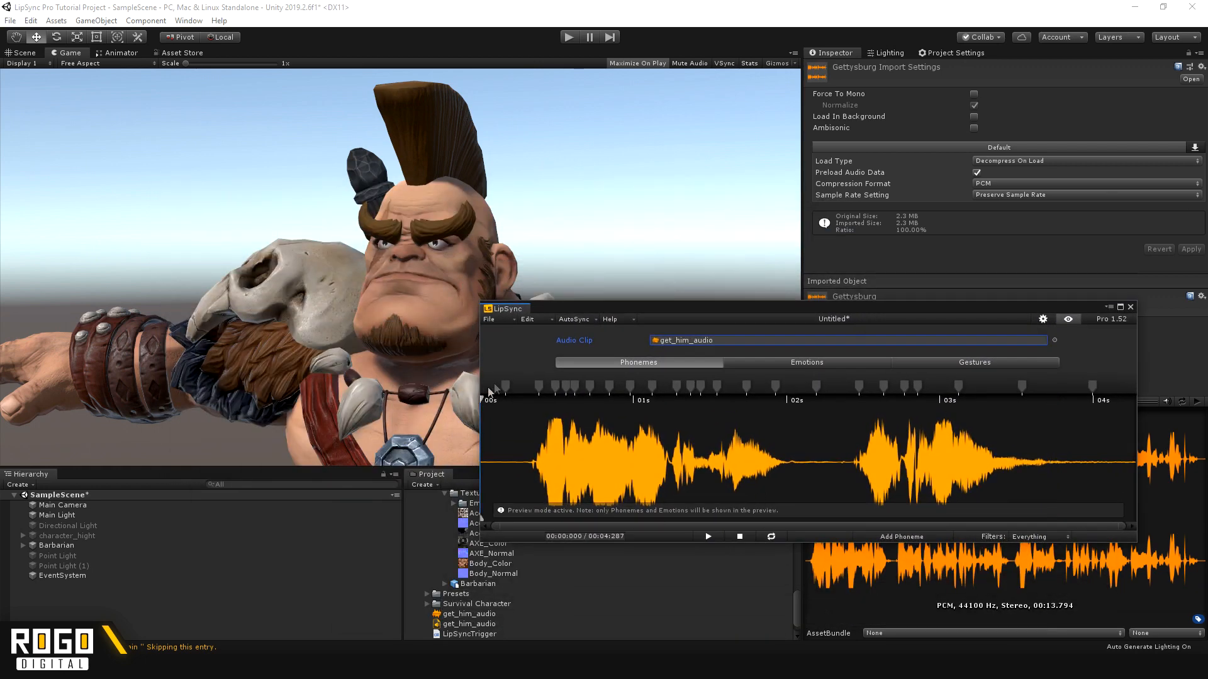
pyautogui.click(707, 537)
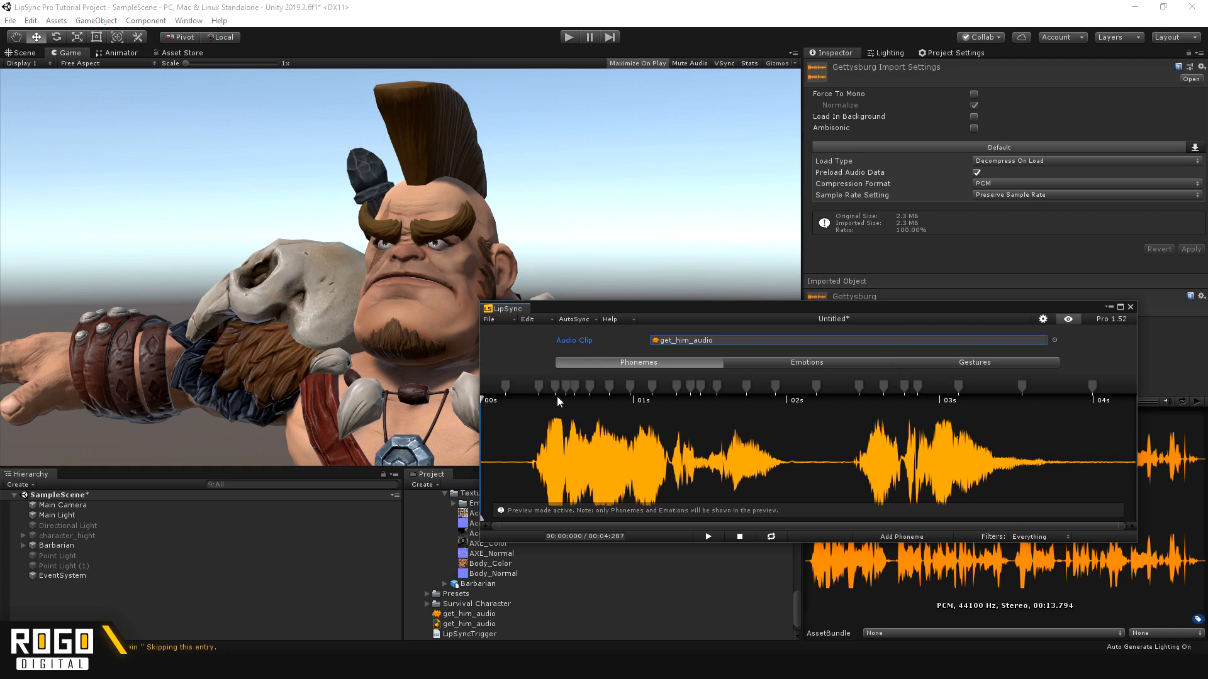
pyautogui.click(739, 538)
# Run AutoSync with the Legacy (Default Settings) preset and play the clip to compare its phonemes
pyautogui.click(578, 319)
pyautogui.moveTo(665, 377)
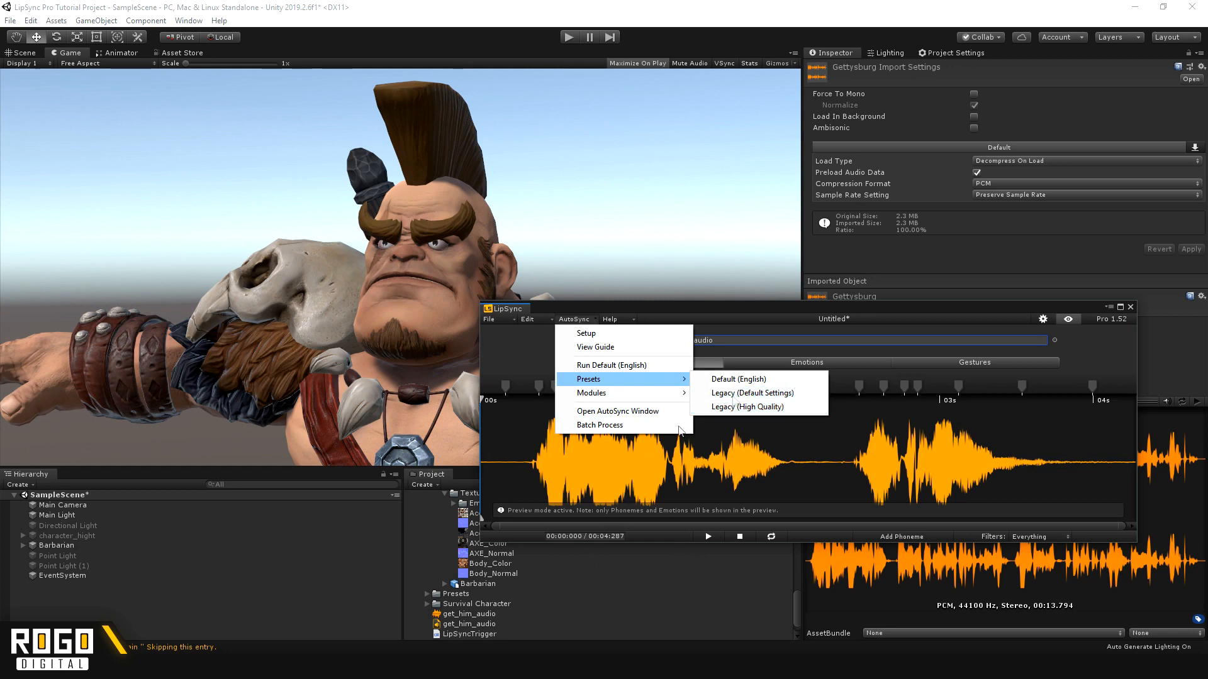
pyautogui.click(730, 393)
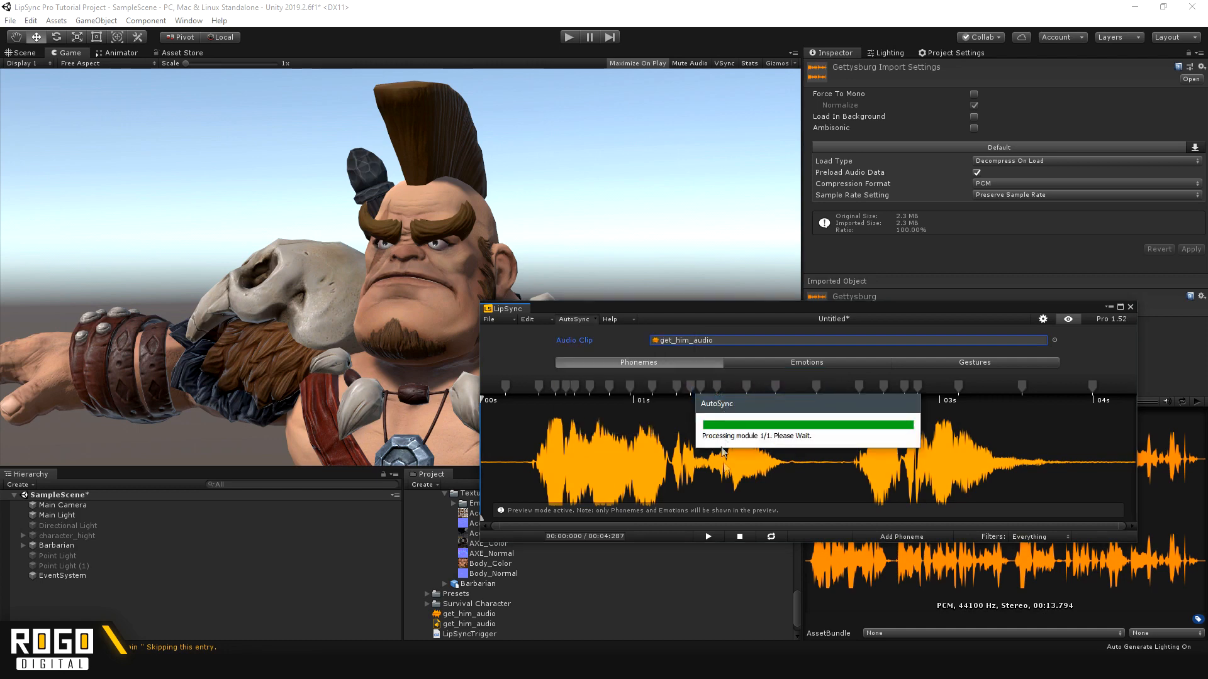
pyautogui.moveTo(732, 308); pyautogui.dragTo(740, 345)
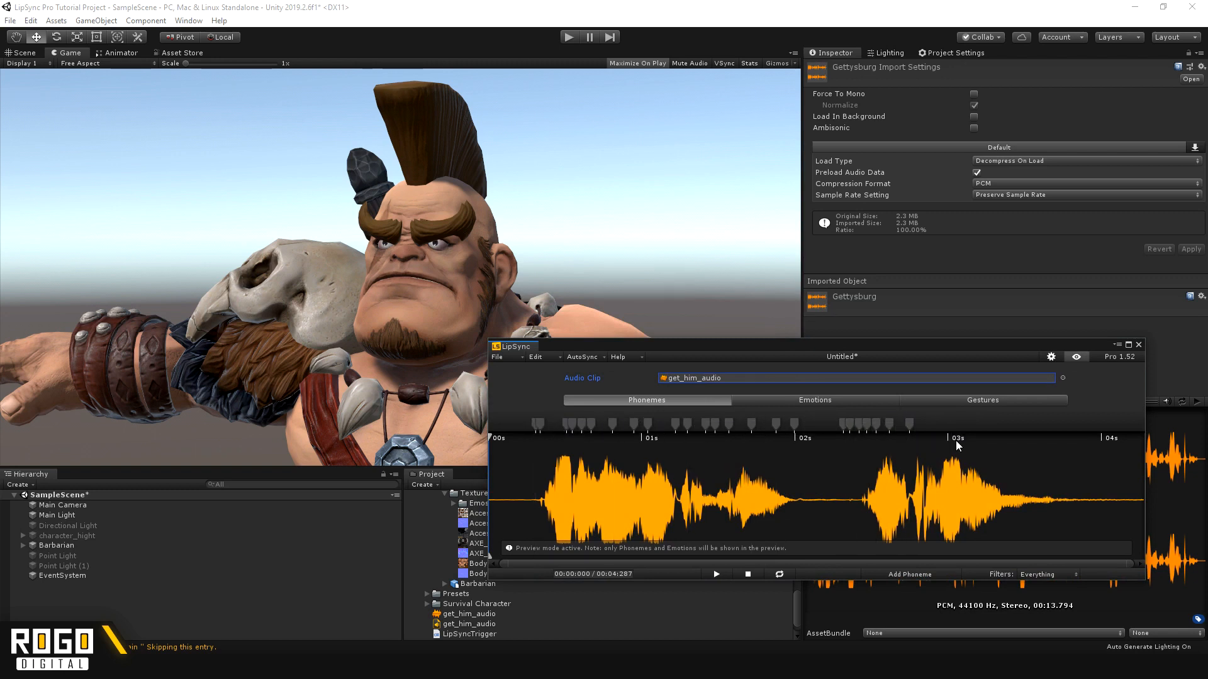
pyautogui.click(726, 575)
# Regenerate the phoneme markers with the Default (English) AutoSync preset in place of the legacy ones
pyautogui.click(577, 357)
pyautogui.moveTo(617, 418)
pyautogui.click(781, 418)
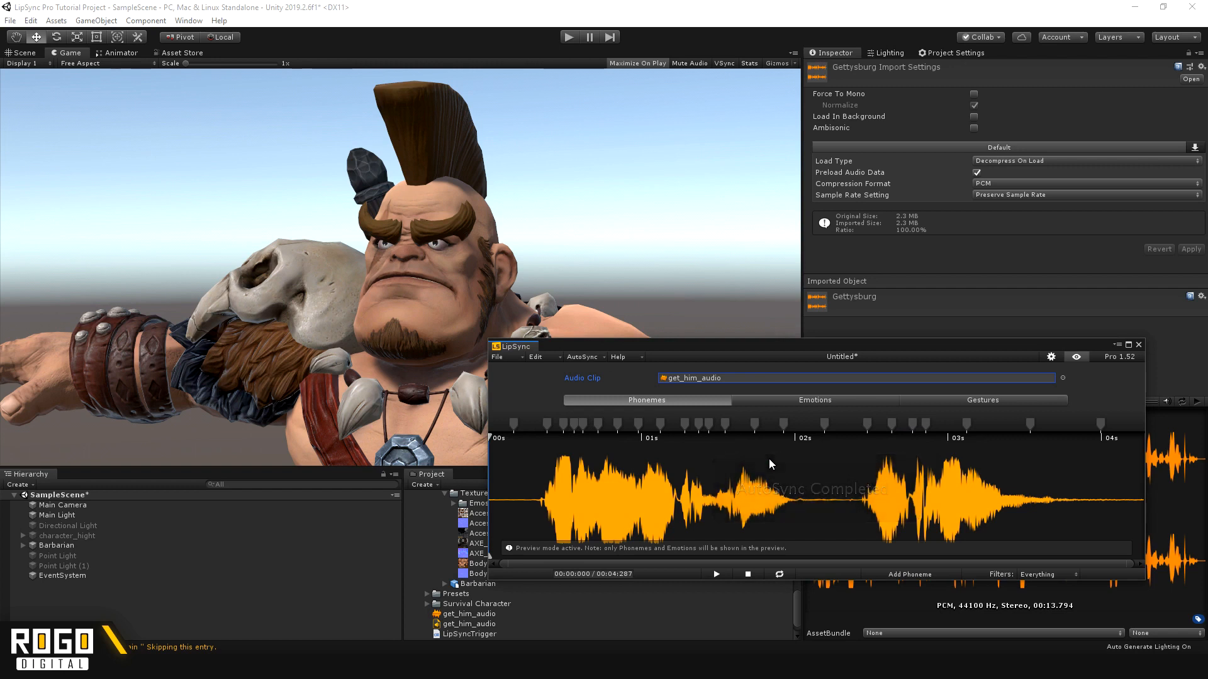
# Scrub and replay the end of the speech around 3 s to check the mouth shapes
pyautogui.click(970, 436)
pyautogui.moveTo(972, 487)
pyautogui.mouseDown()
pyautogui.moveTo(899, 498)
pyautogui.moveTo(949, 493)
pyautogui.mouseUp()
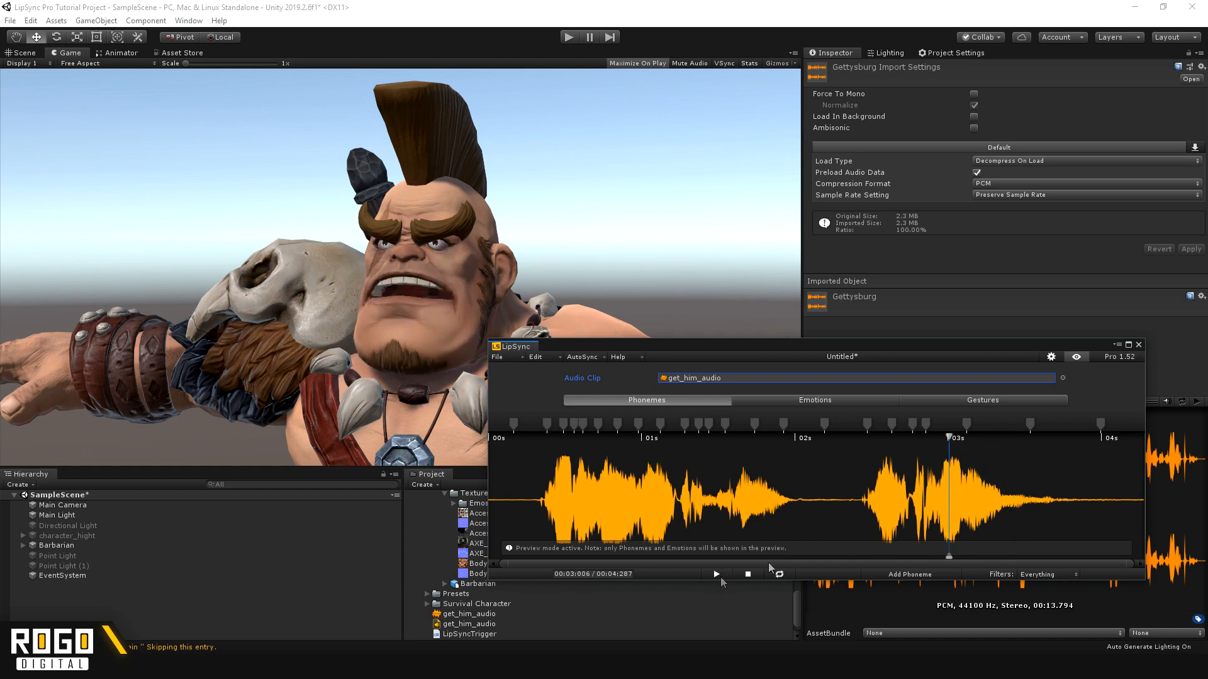
pyautogui.moveTo(939, 500); pyautogui.dragTo(934, 495)
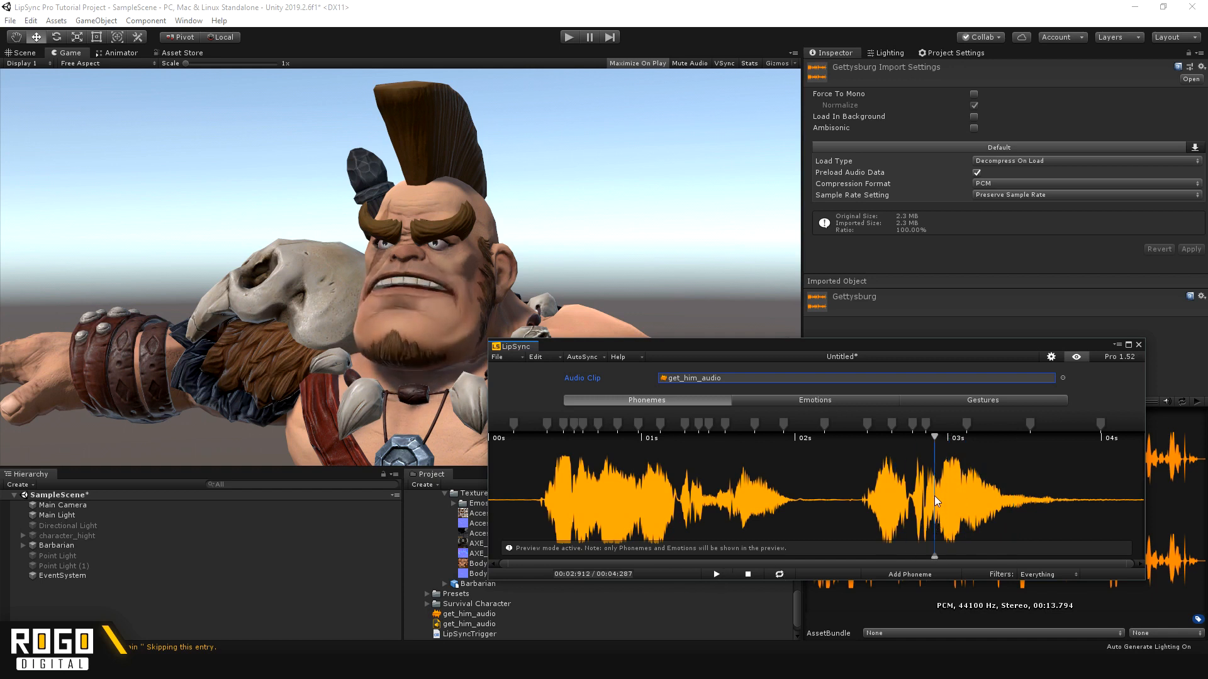
pyautogui.click(715, 574)
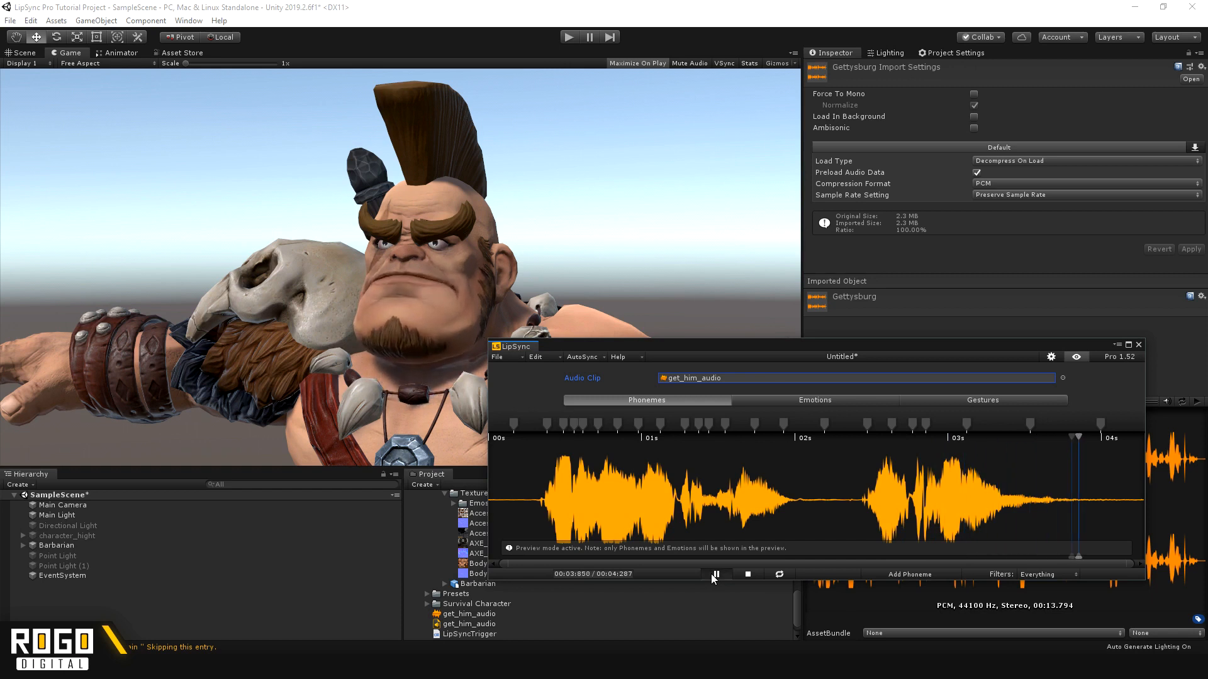
pyautogui.click(966, 431)
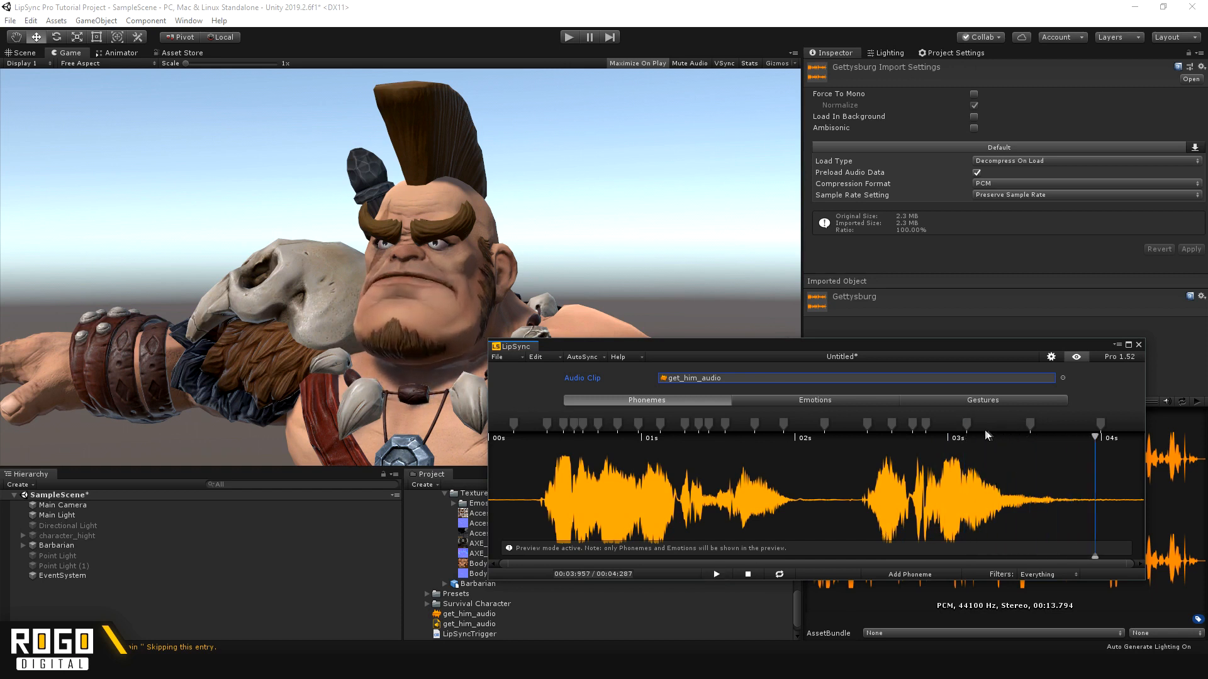
# Add an AI phoneme marker at 3.310 s and move the AI marker before it to about 3.01 s
pyautogui.moveTo(967, 452); pyautogui.dragTo(997, 454)
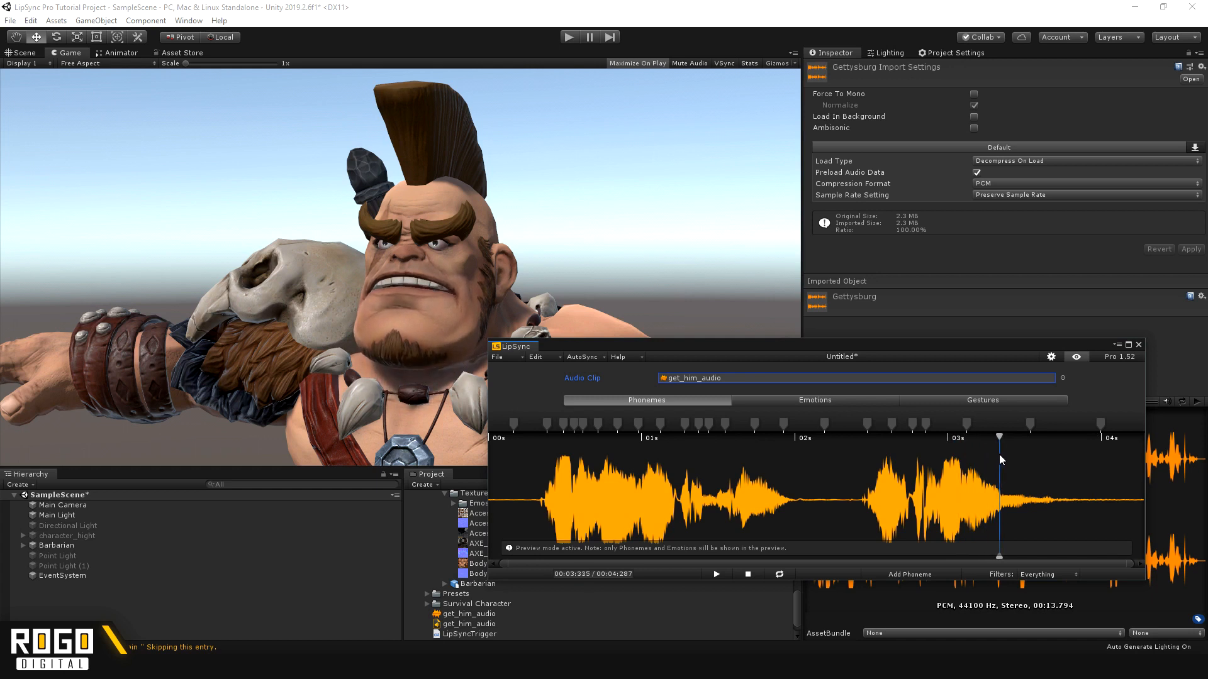
pyautogui.rightClick(1000, 464)
pyautogui.moveTo(1002, 467)
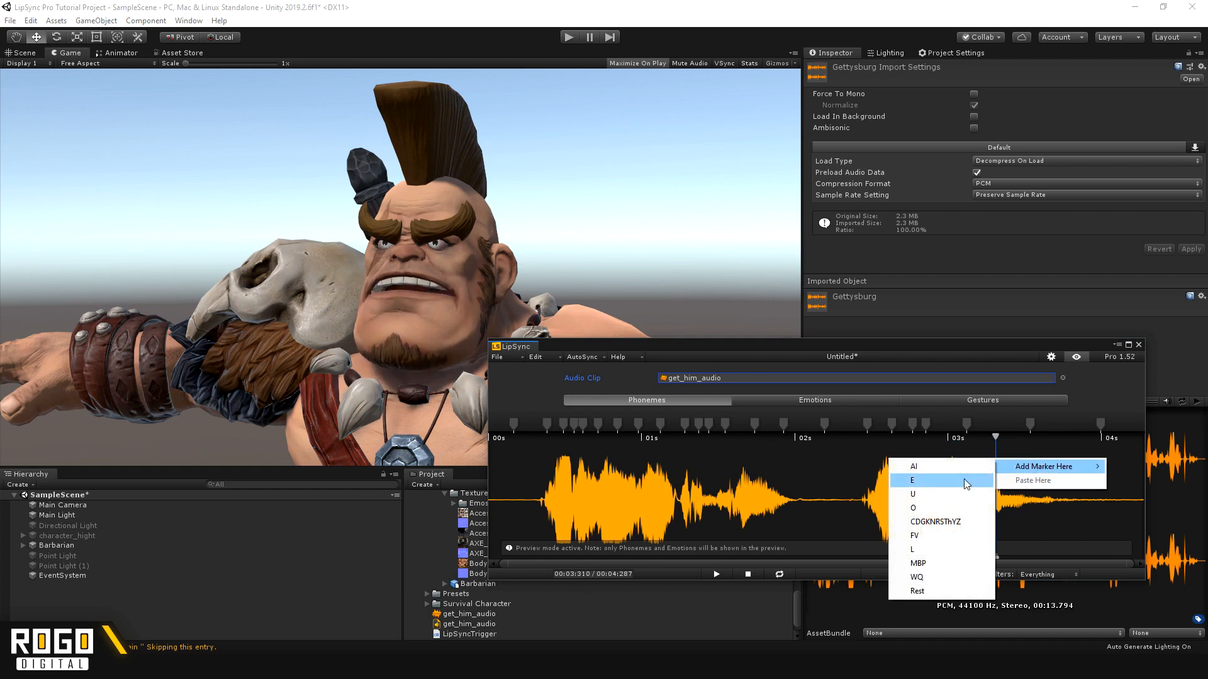
pyautogui.click(938, 463)
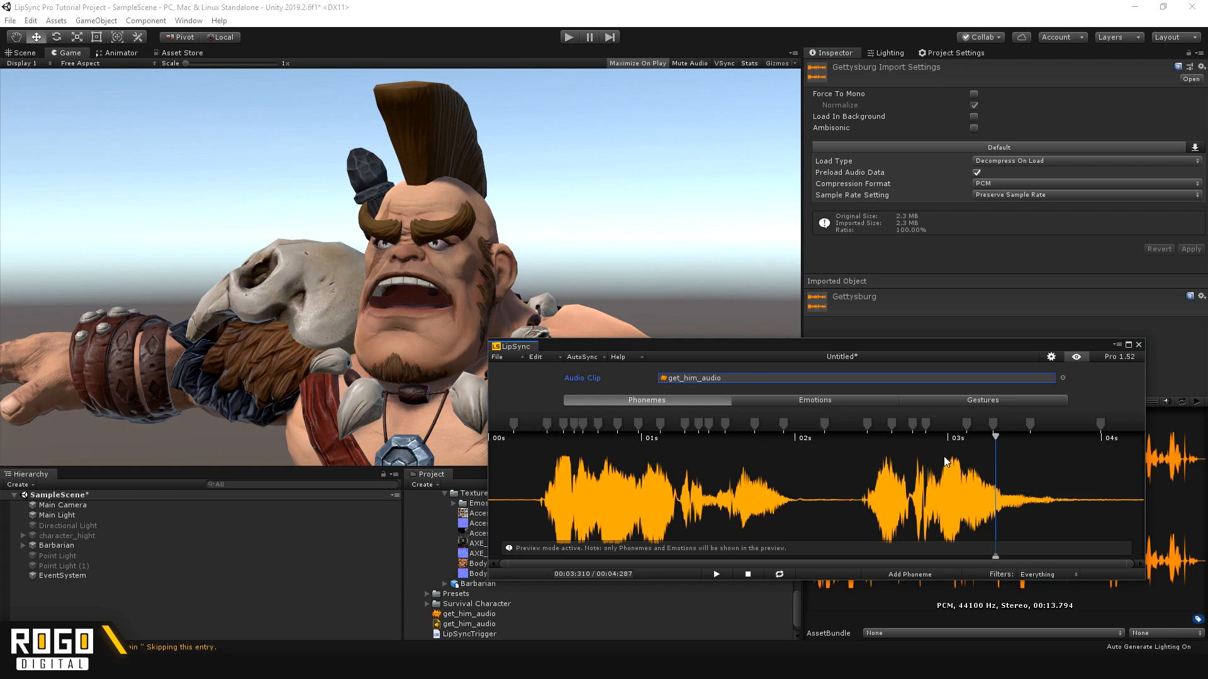
pyautogui.moveTo(966, 423)
pyautogui.mouseDown()
pyautogui.moveTo(950, 471)
pyautogui.moveTo(951, 426)
pyautogui.mouseUp()
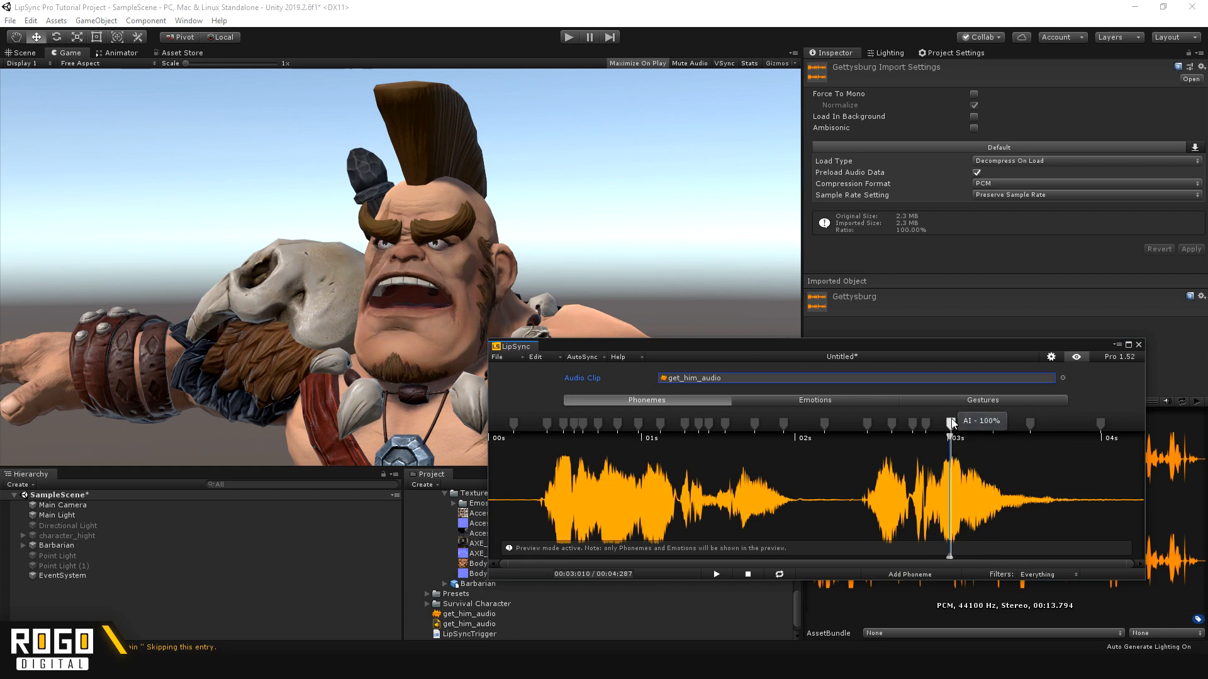
# Turn the AI phoneme marker at 3.010 s into a sustain marker and check the held mouth shape
pyautogui.rightClick(951, 428)
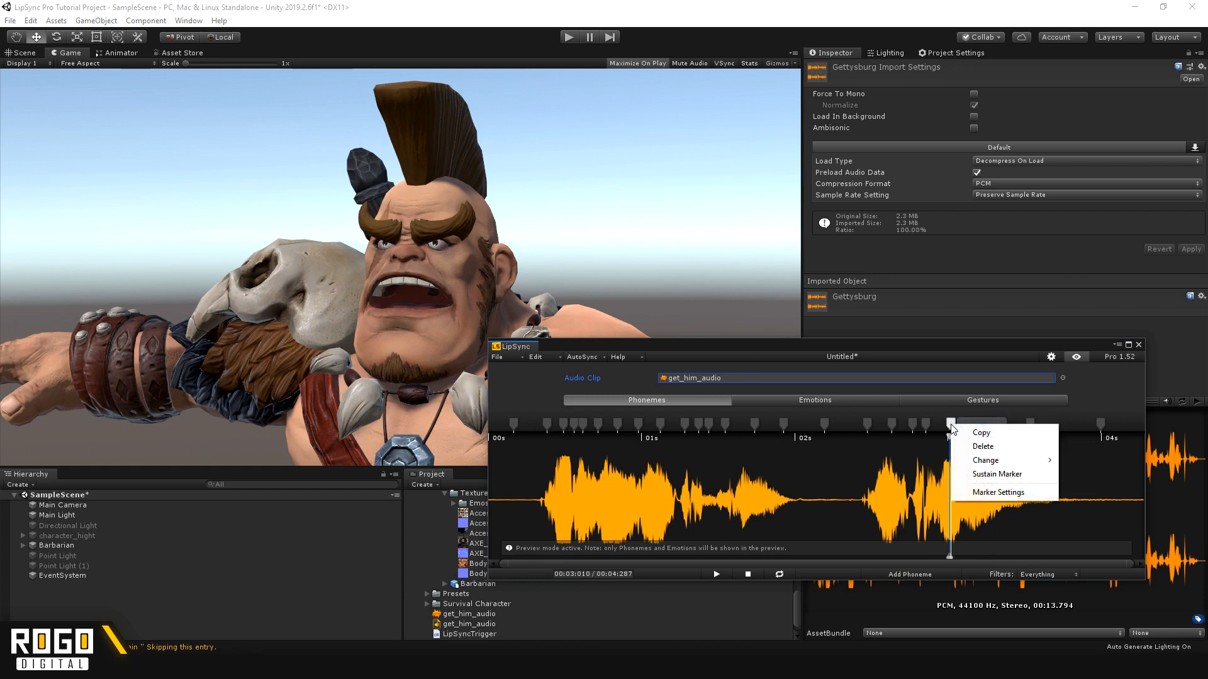
pyautogui.click(980, 476)
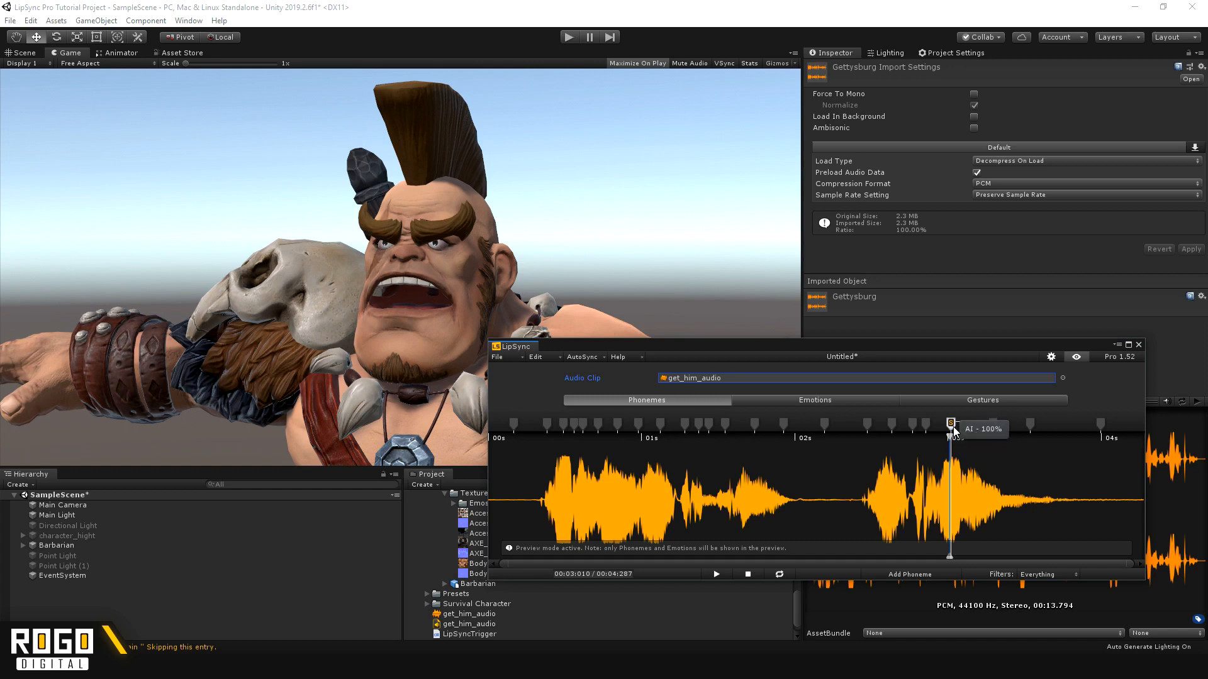
pyautogui.moveTo(947, 443)
pyautogui.mouseDown()
pyautogui.moveTo(962, 478)
pyautogui.moveTo(1049, 503)
pyautogui.moveTo(997, 477)
pyautogui.mouseUp()
# Move the last two phoneme markers earlier, to about 3.4 s and 3.7 s, so the mouth closes sooner
pyautogui.moveTo(1033, 427); pyautogui.dragTo(1014, 426)
pyautogui.click(993, 468)
pyautogui.moveTo(993, 473); pyautogui.dragTo(1059, 487)
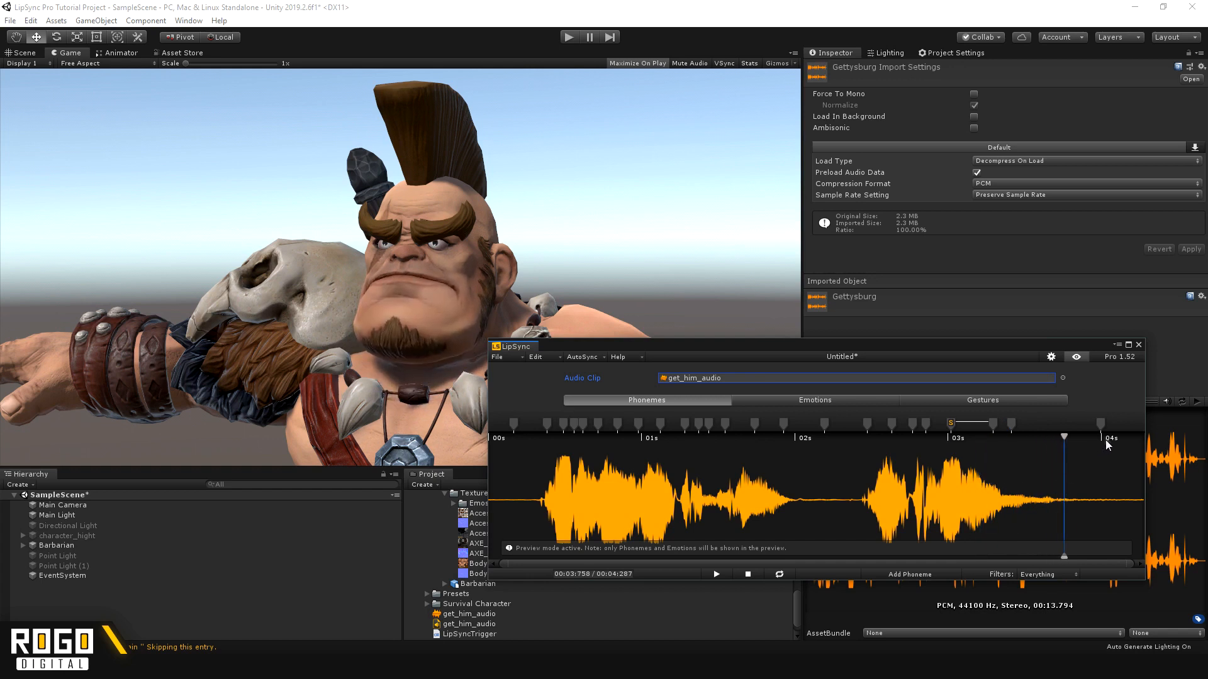
pyautogui.moveTo(1101, 421); pyautogui.dragTo(1055, 417)
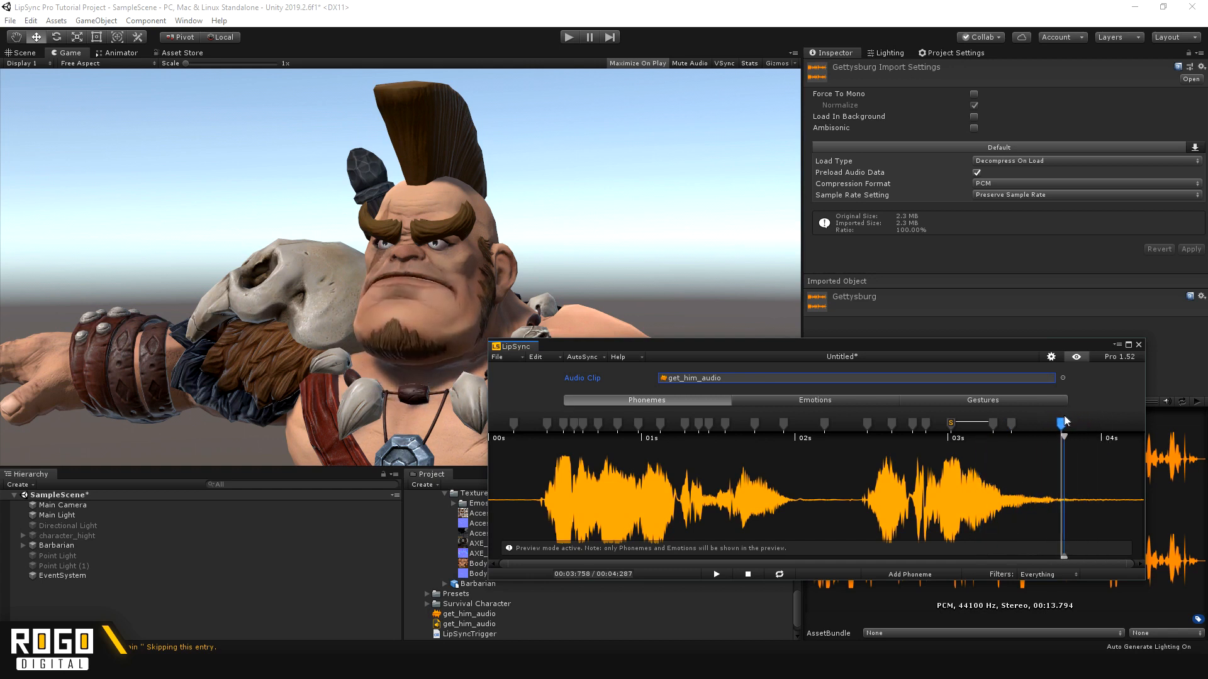
# Play the end of the speech from about 2.56 s to check the adjusted phonemes, then stop playback
pyautogui.click(879, 490)
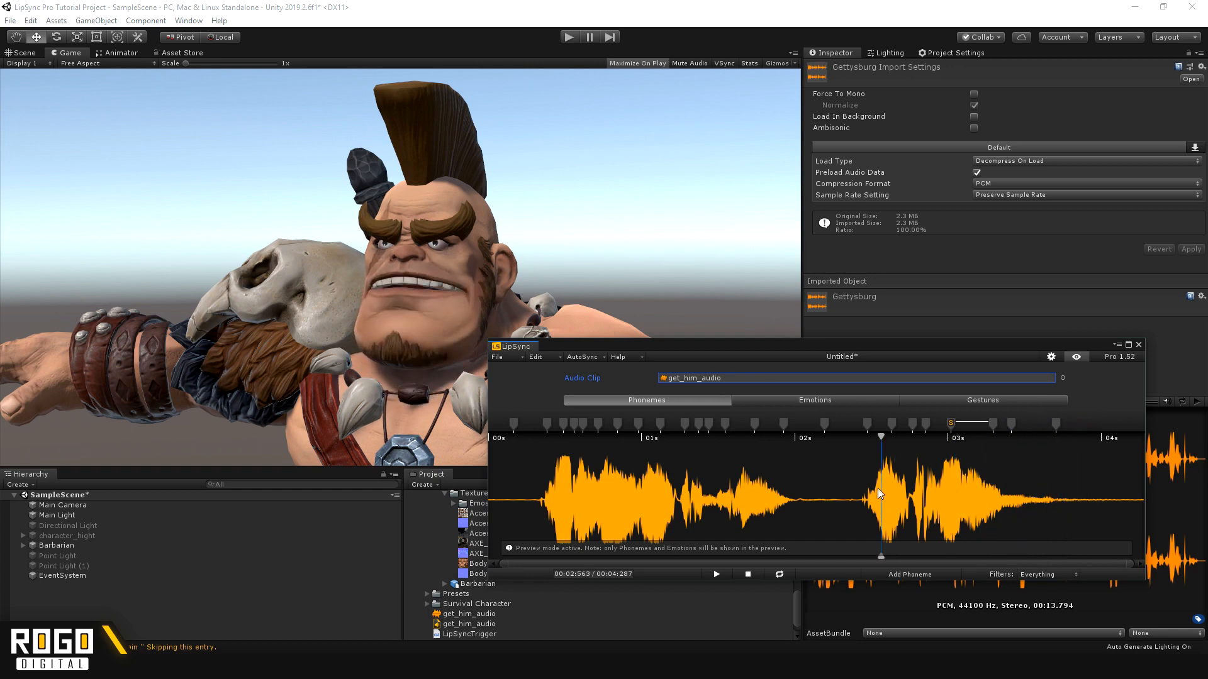
pyautogui.click(718, 575)
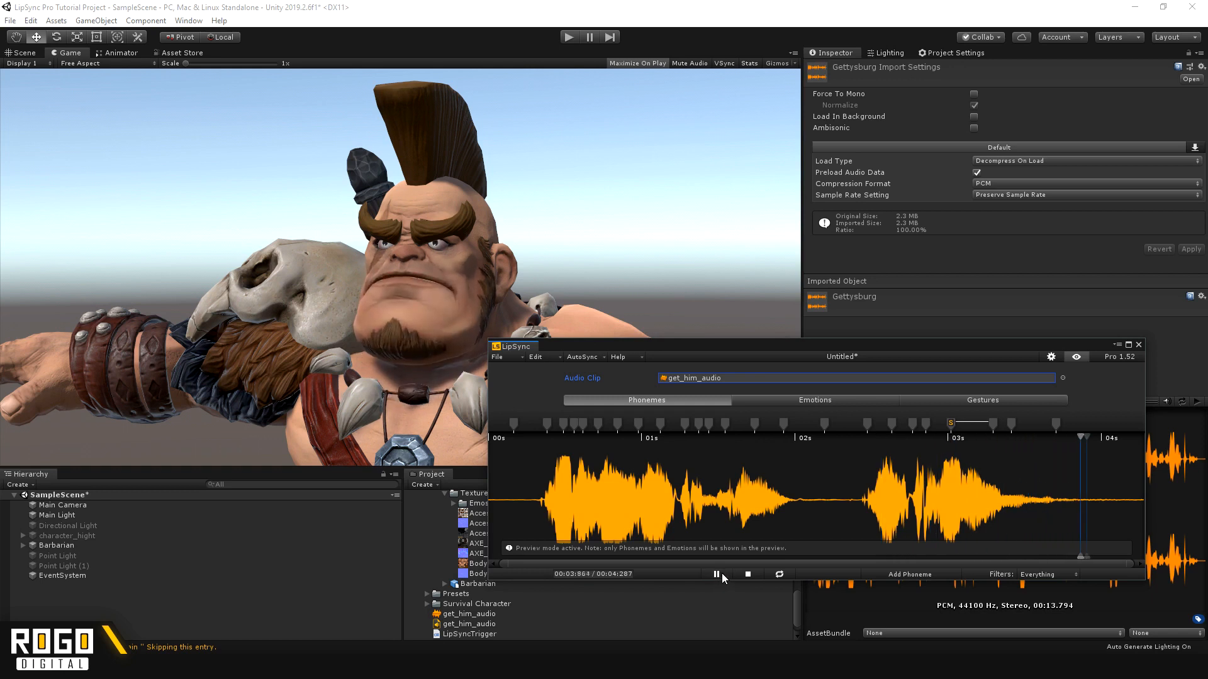
pyautogui.click(834, 490)
pyautogui.click(747, 574)
# Add a Serious emotion marker to the clip at about 0.95 s
pyautogui.click(776, 400)
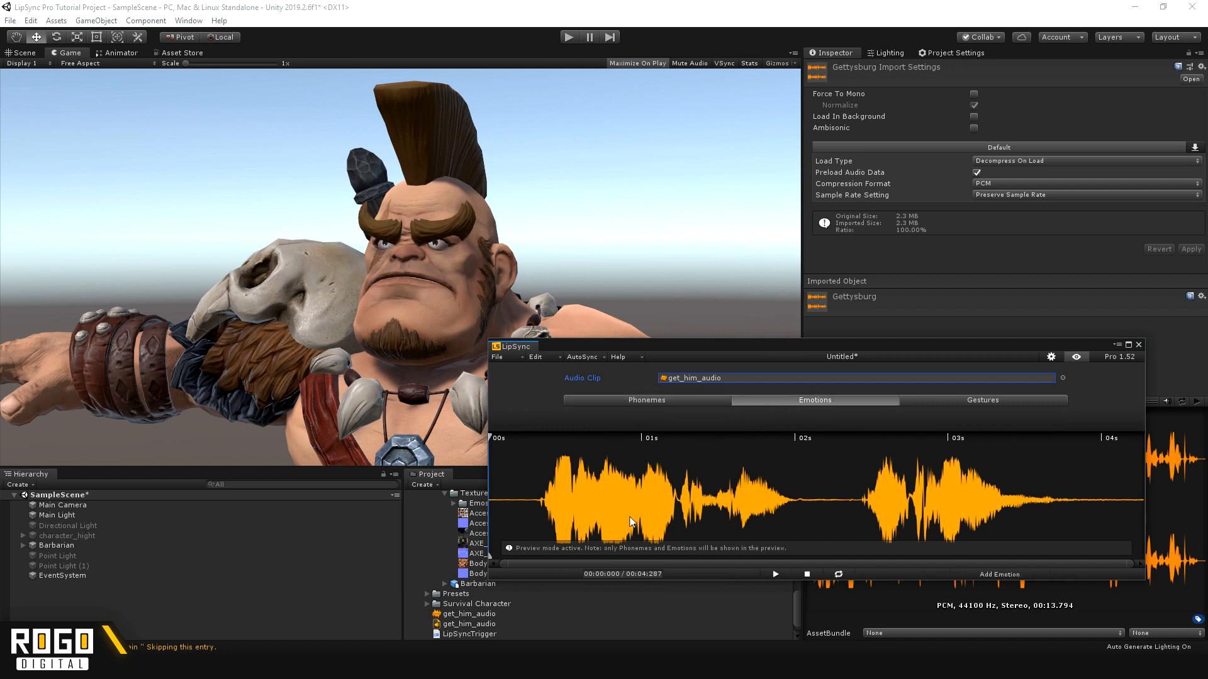
pyautogui.click(635, 482)
pyautogui.rightClick(637, 483)
pyautogui.moveTo(678, 483)
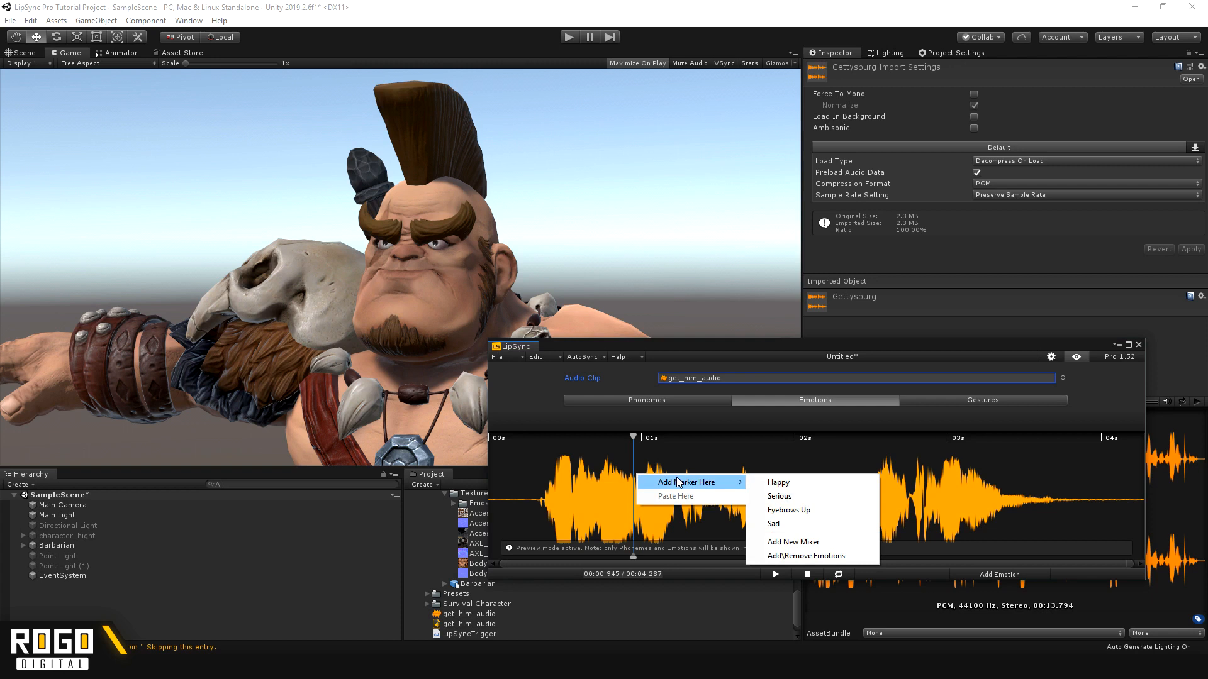
pyautogui.click(805, 493)
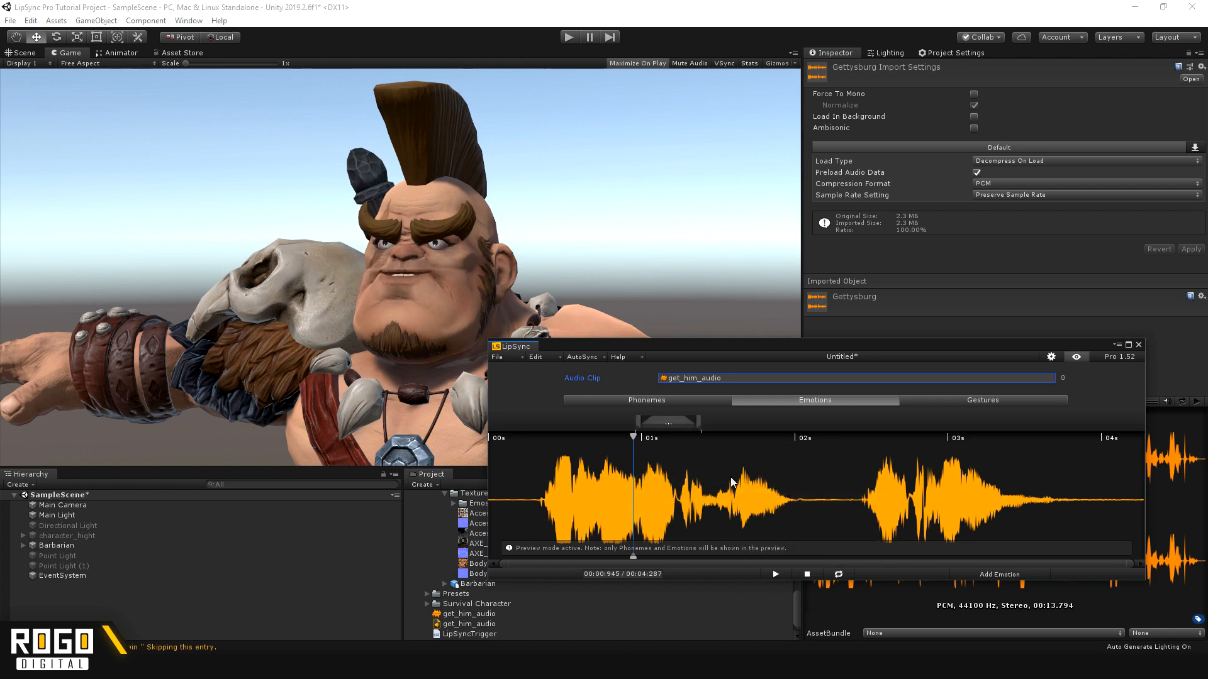
# Lengthen the Serious marker and move it to span about 0.34 s to 1.43 s, then preview it
pyautogui.moveTo(692, 422); pyautogui.dragTo(799, 422)
pyautogui.click(695, 427)
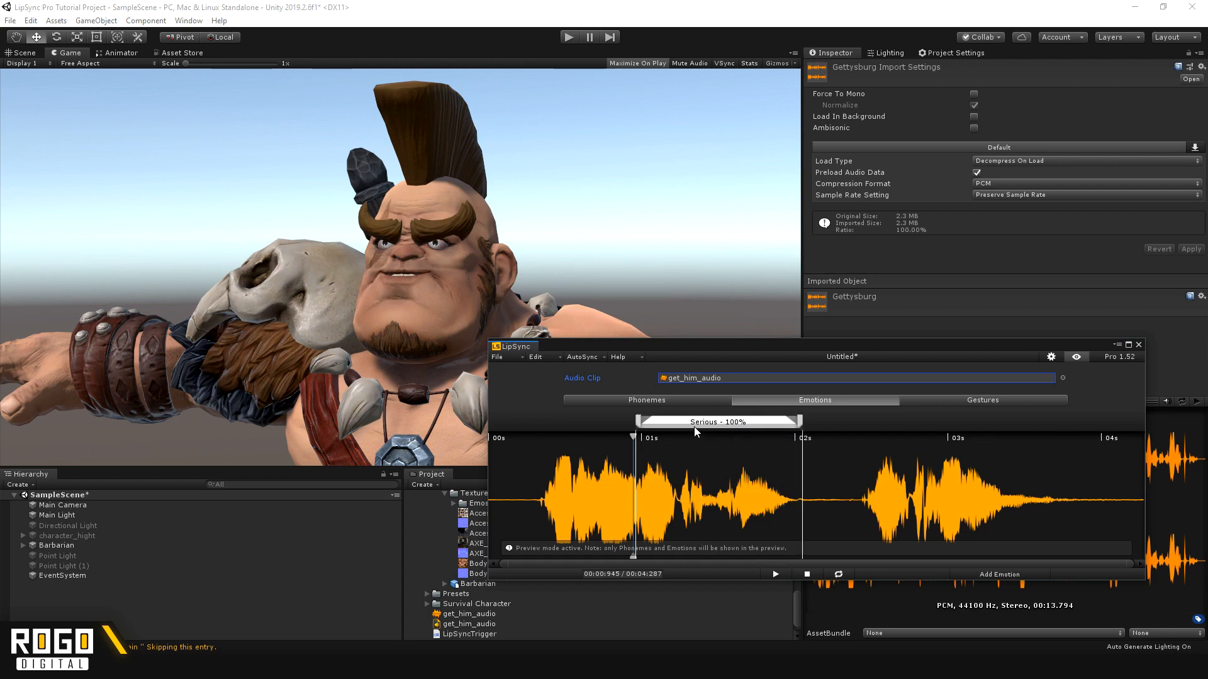
pyautogui.moveTo(693, 426)
pyautogui.mouseDown()
pyautogui.moveTo(705, 415)
pyautogui.moveTo(610, 431)
pyautogui.mouseUp()
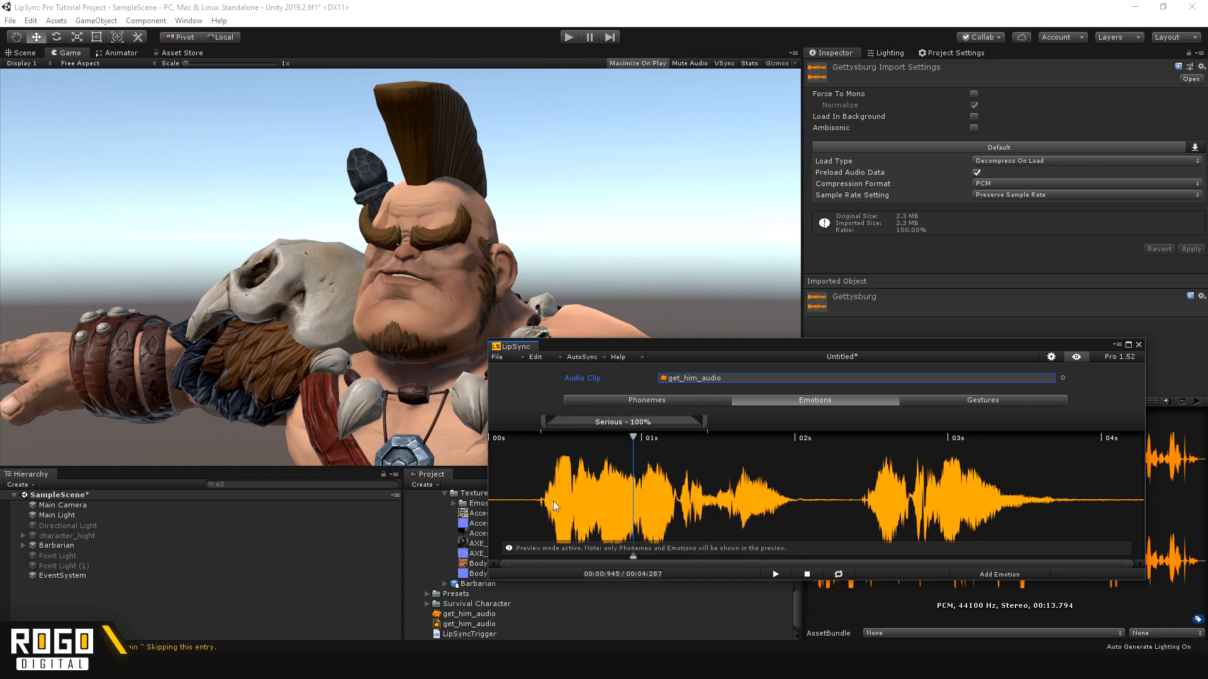
pyautogui.click(776, 574)
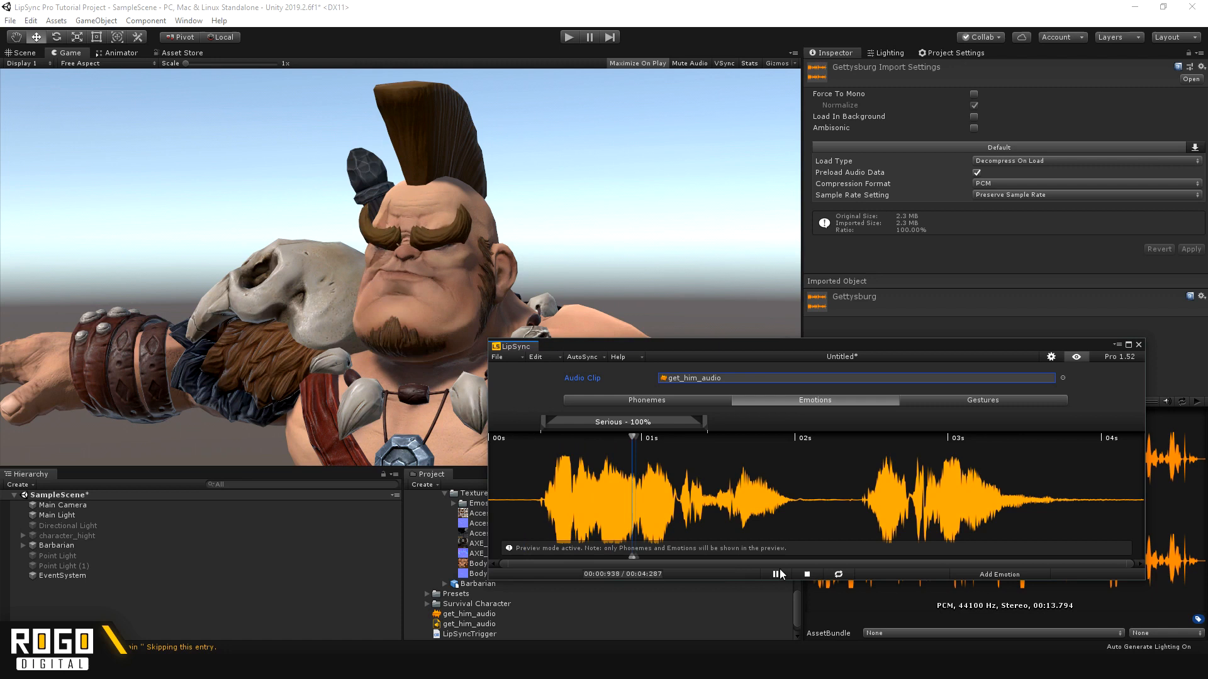
pyautogui.click(777, 573)
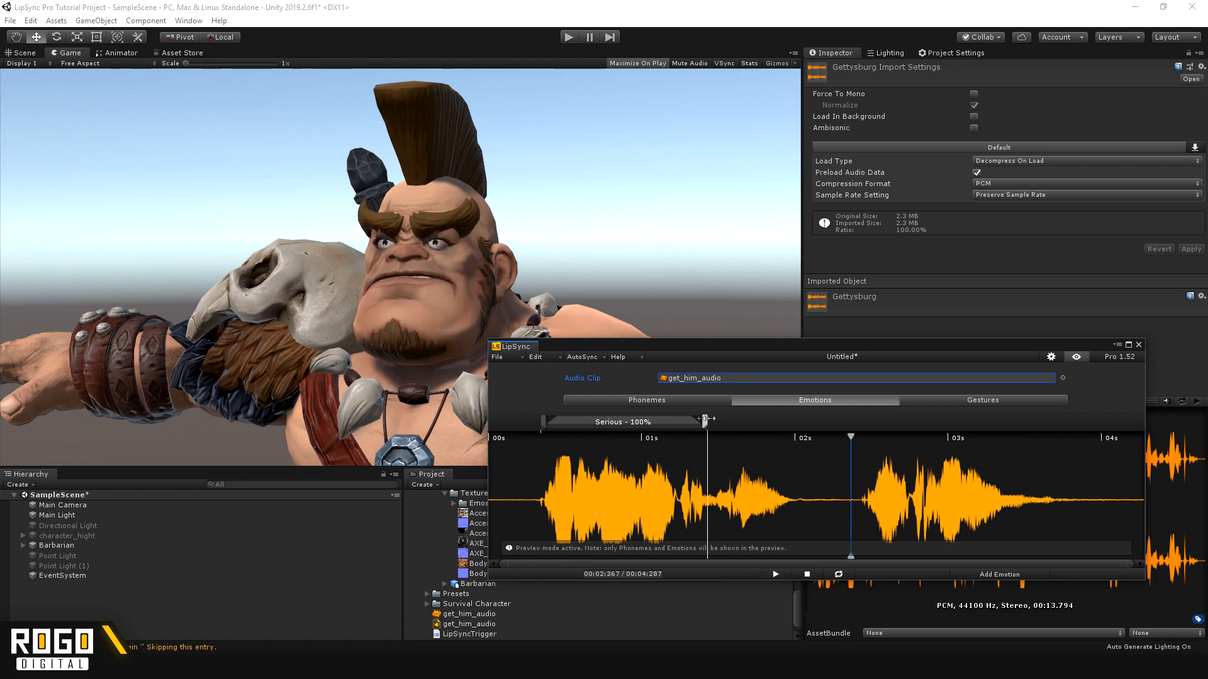
# Adjust the start of the Serious marker, set its intensity to 0.466, and replay the first part of the clip
pyautogui.moveTo(545, 420); pyautogui.dragTo(570, 425)
pyautogui.rightClick(631, 421)
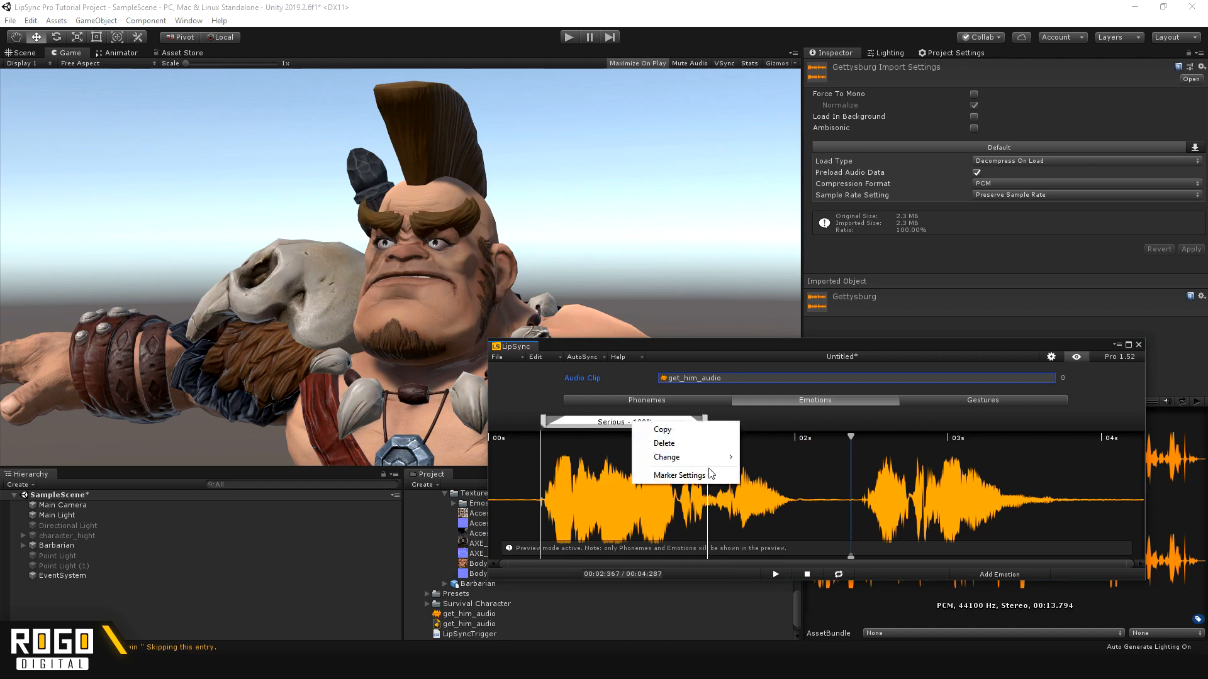
pyautogui.click(708, 473)
pyautogui.moveTo(573, 341); pyautogui.dragTo(544, 342)
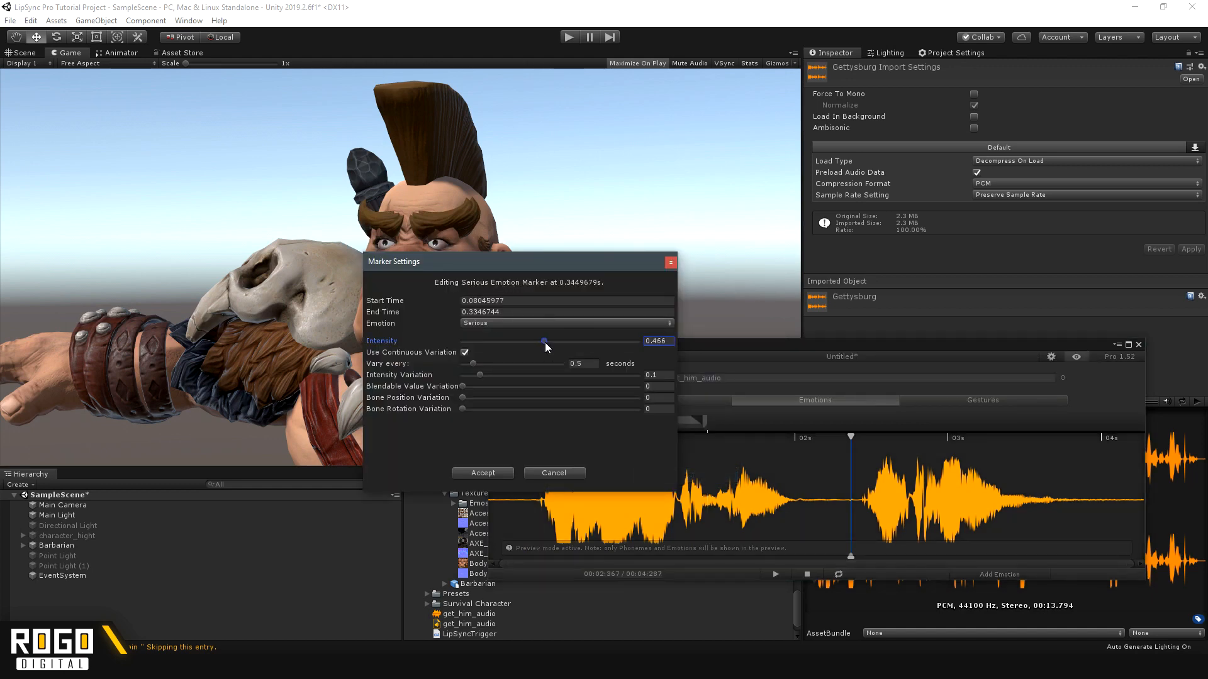
pyautogui.click(483, 473)
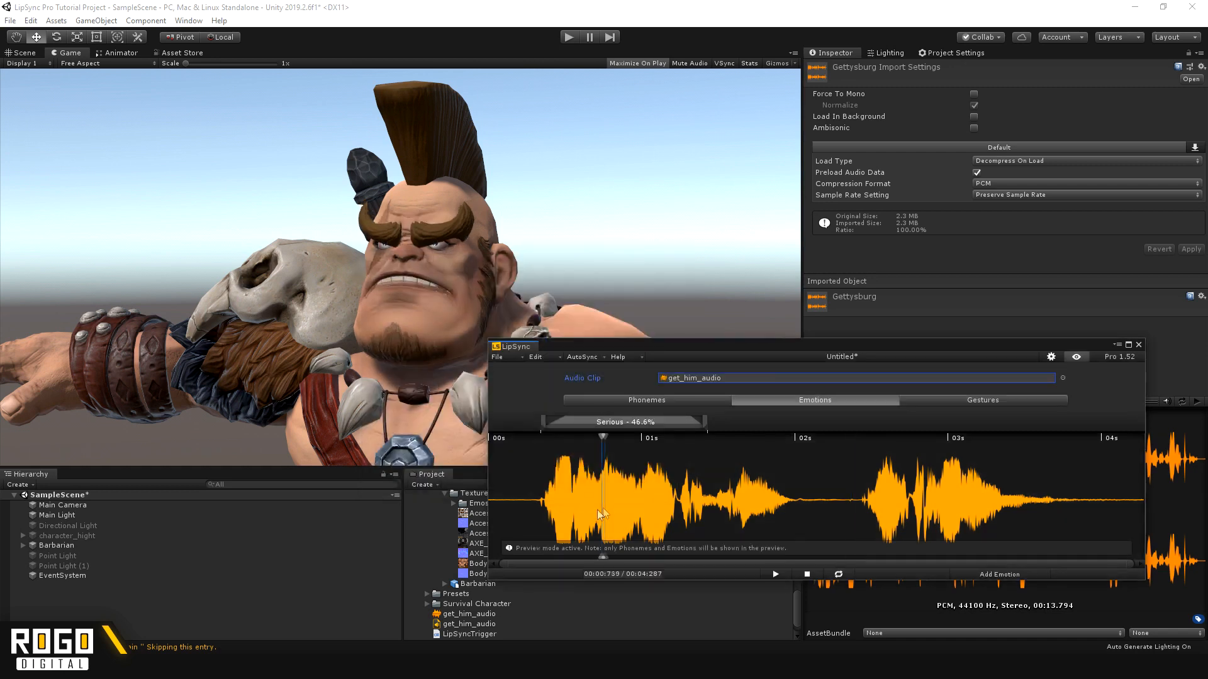
pyautogui.click(780, 574)
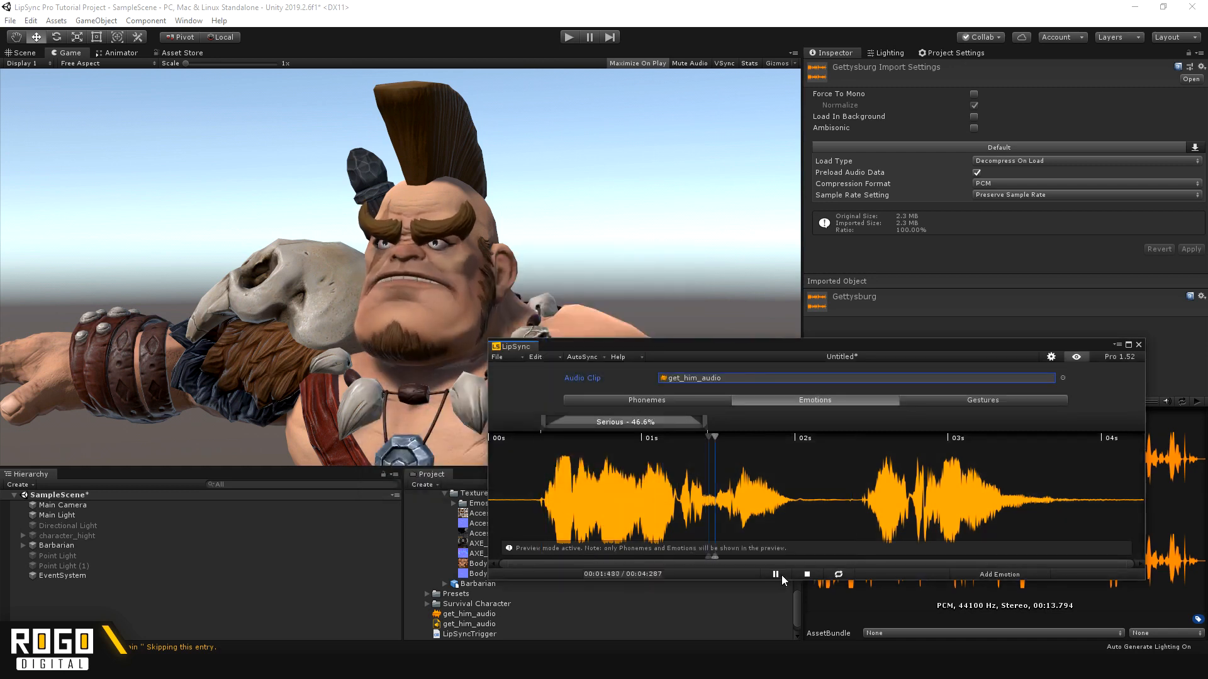
pyautogui.click(782, 575)
# Add an Eyebrows Up emotion marker near 2.41 s, preview it, and shift it to start at about 2.36 s
pyautogui.moveTo(843, 439)
pyautogui.mouseDown()
pyautogui.moveTo(854, 440)
pyautogui.moveTo(859, 495)
pyautogui.mouseUp()
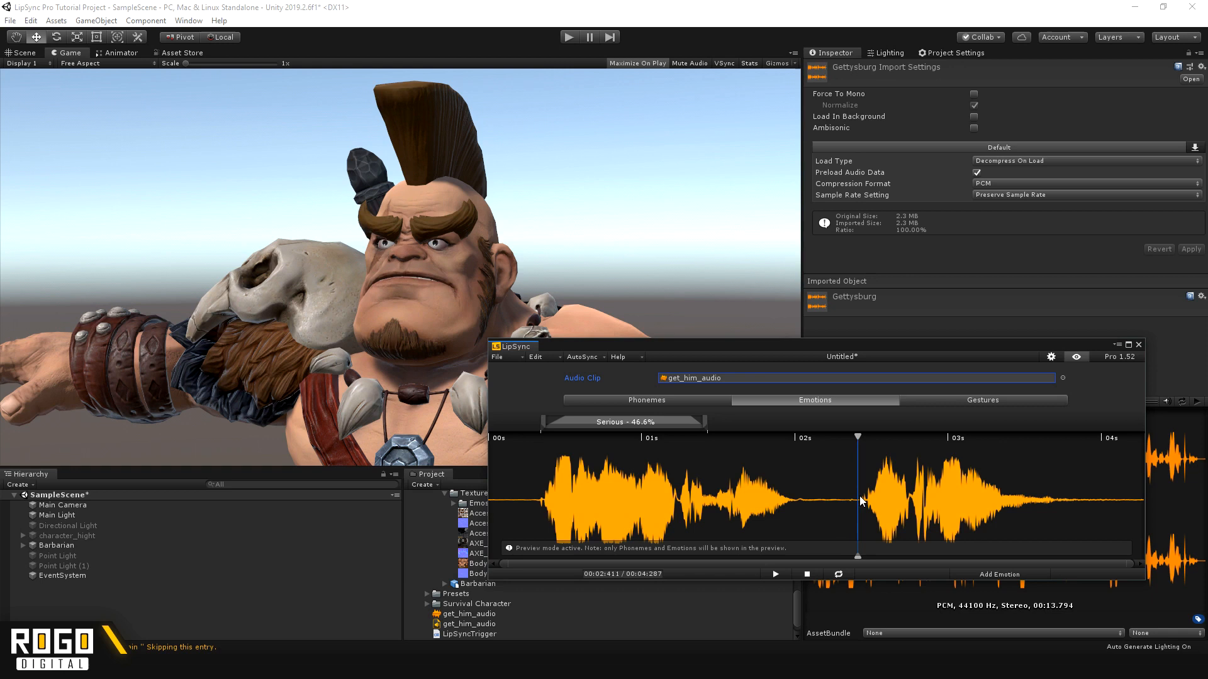
pyautogui.rightClick(859, 495)
pyautogui.moveTo(928, 507)
pyautogui.click(1003, 536)
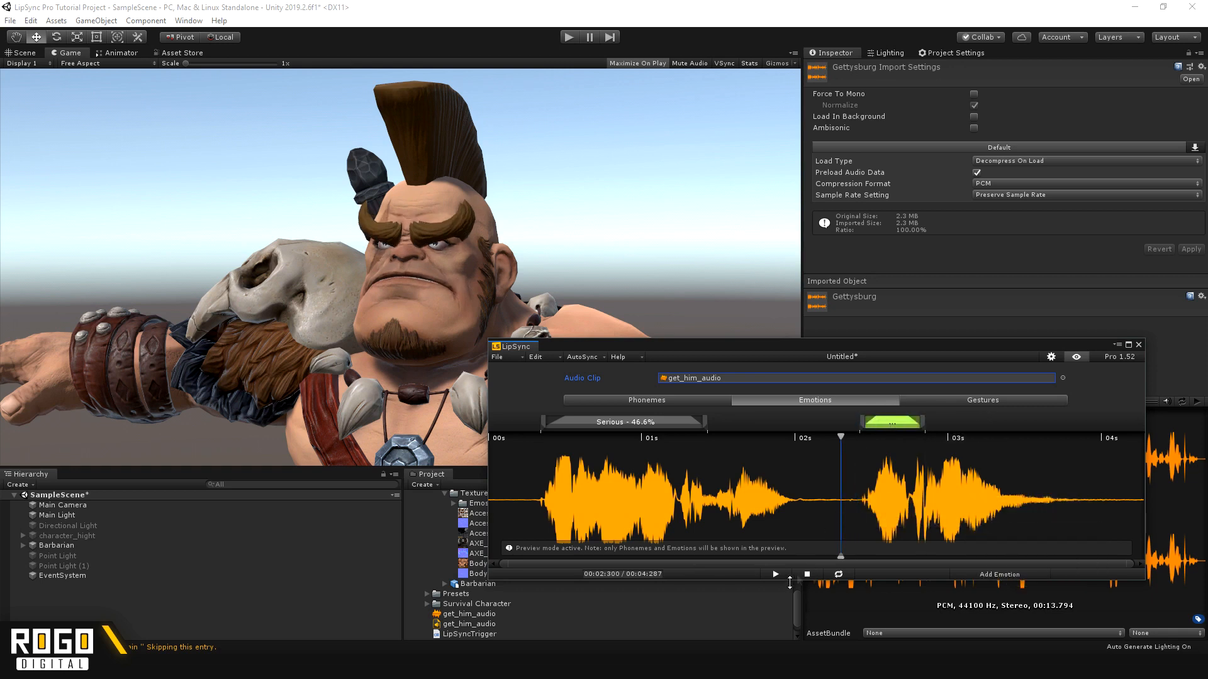
pyautogui.click(777, 576)
pyautogui.click(779, 577)
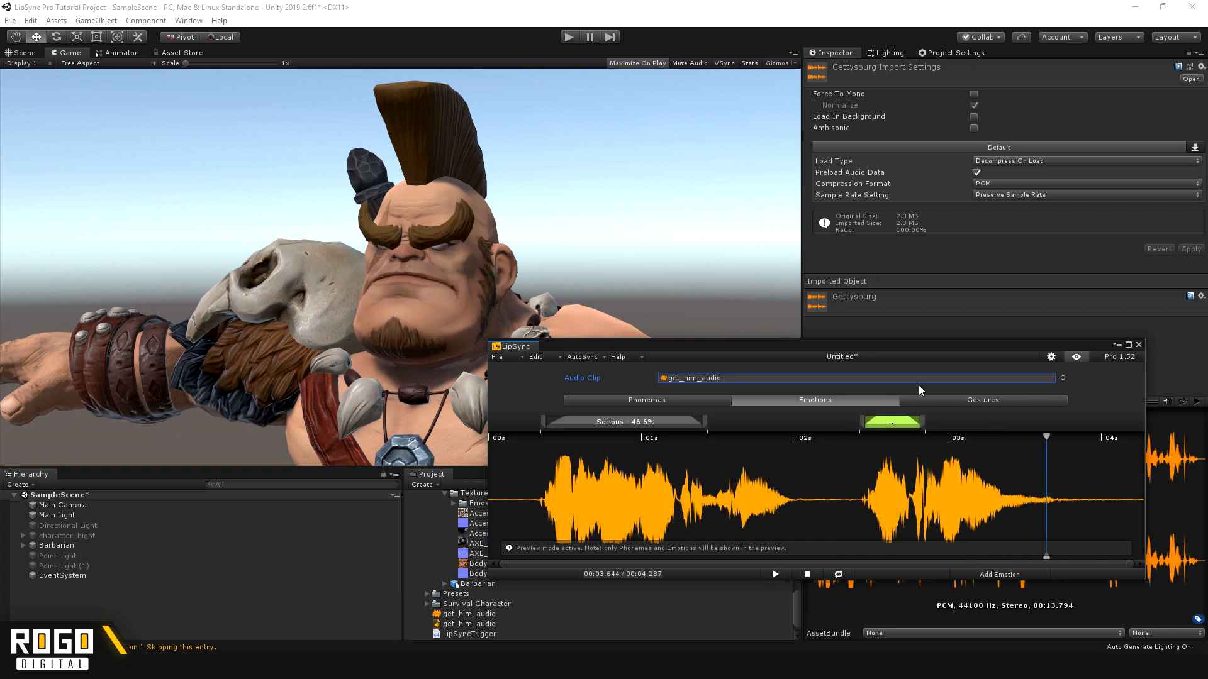
pyautogui.moveTo(861, 423)
pyautogui.mouseDown()
pyautogui.moveTo(988, 425)
pyautogui.moveTo(912, 434)
pyautogui.mouseUp()
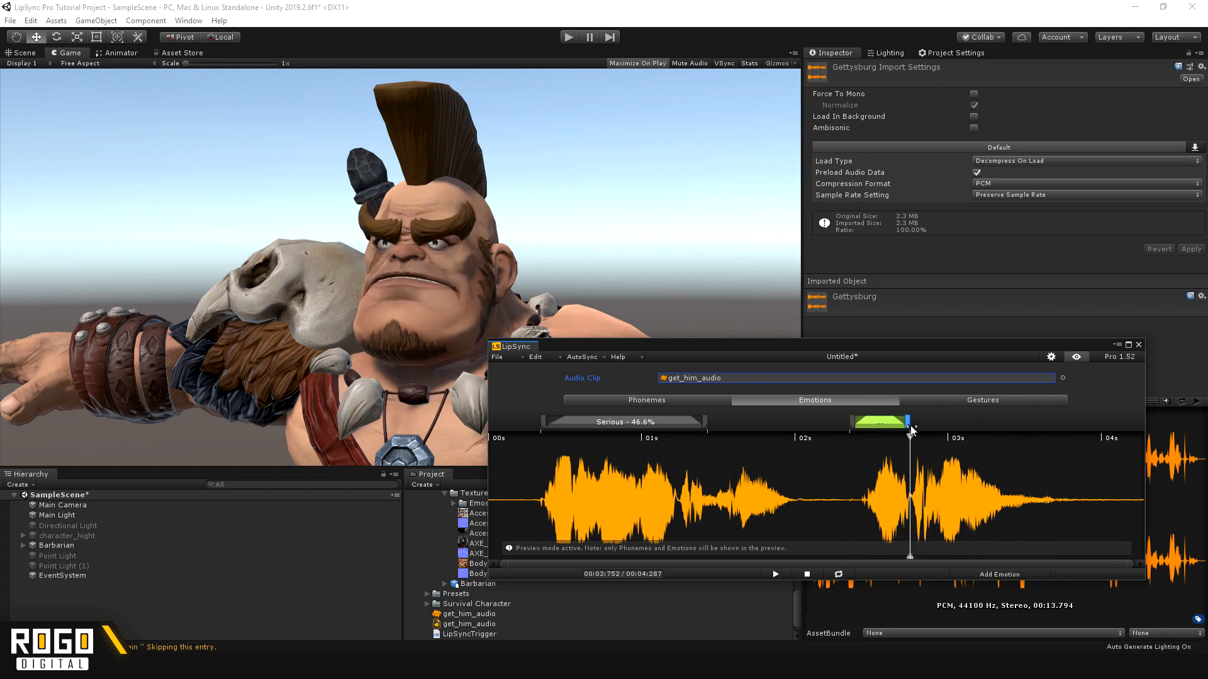
# Add a second Eyebrows Up marker near 2.97 s and extend its start back to overlap the first one
pyautogui.rightClick(947, 470)
pyautogui.moveTo(955, 478)
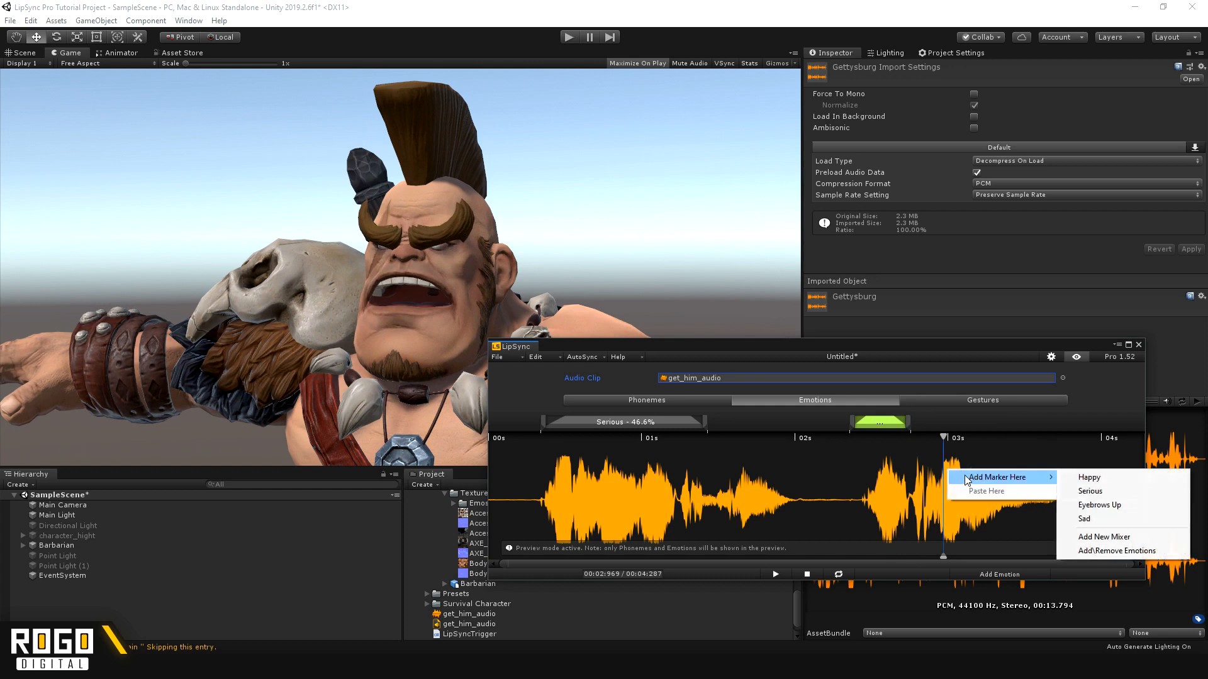
pyautogui.click(1089, 505)
pyautogui.moveTo(951, 428)
pyautogui.mouseDown()
pyautogui.moveTo(937, 425)
pyautogui.moveTo(968, 426)
pyautogui.moveTo(934, 425)
pyautogui.mouseUp()
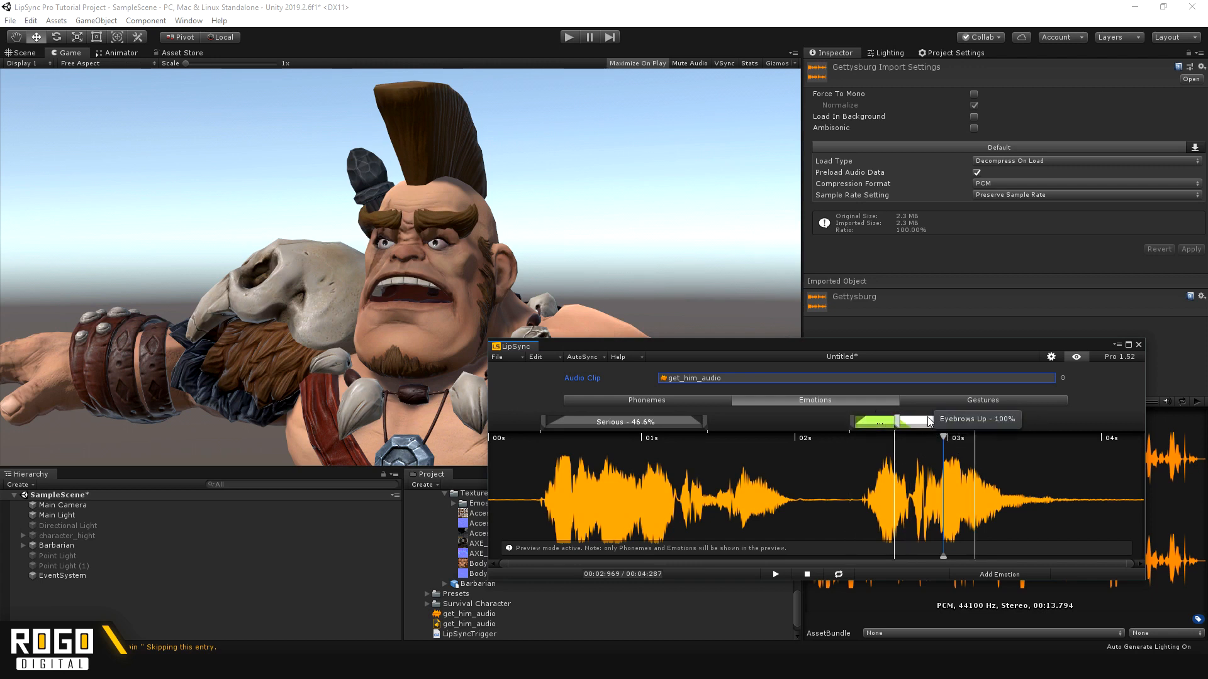
# Lower the intensity of the second Eyebrows Up marker to about 31%
pyautogui.click(873, 426)
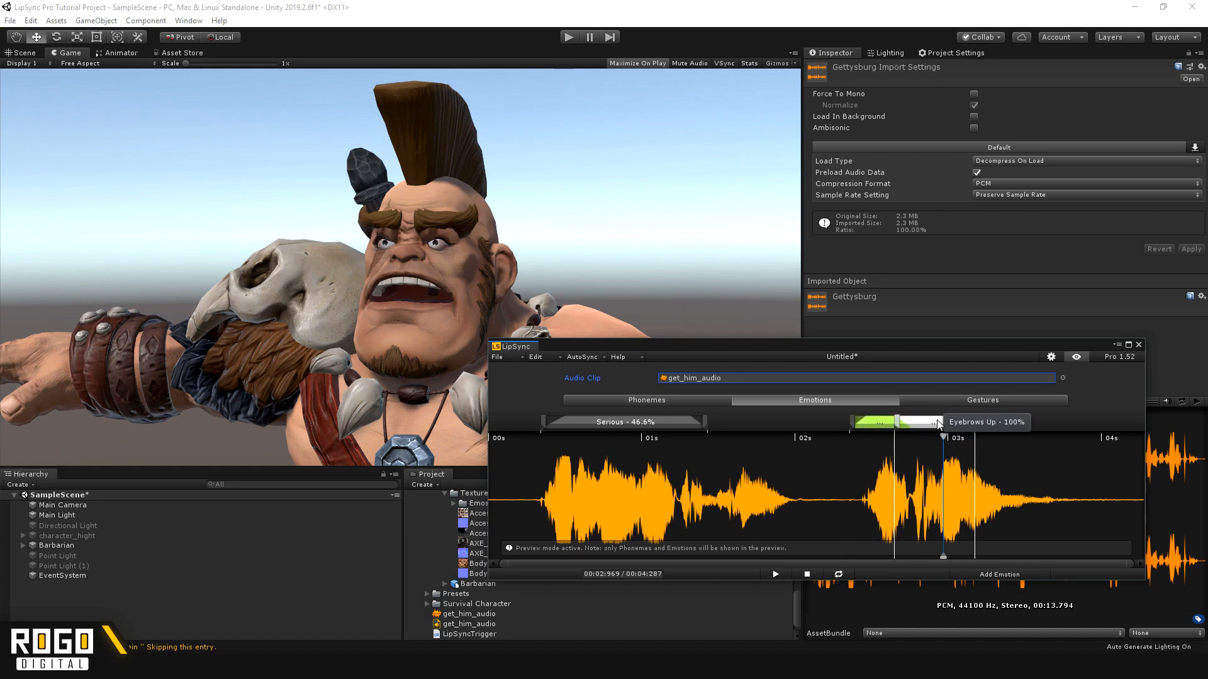
pyautogui.rightClick(937, 423)
pyautogui.click(984, 476)
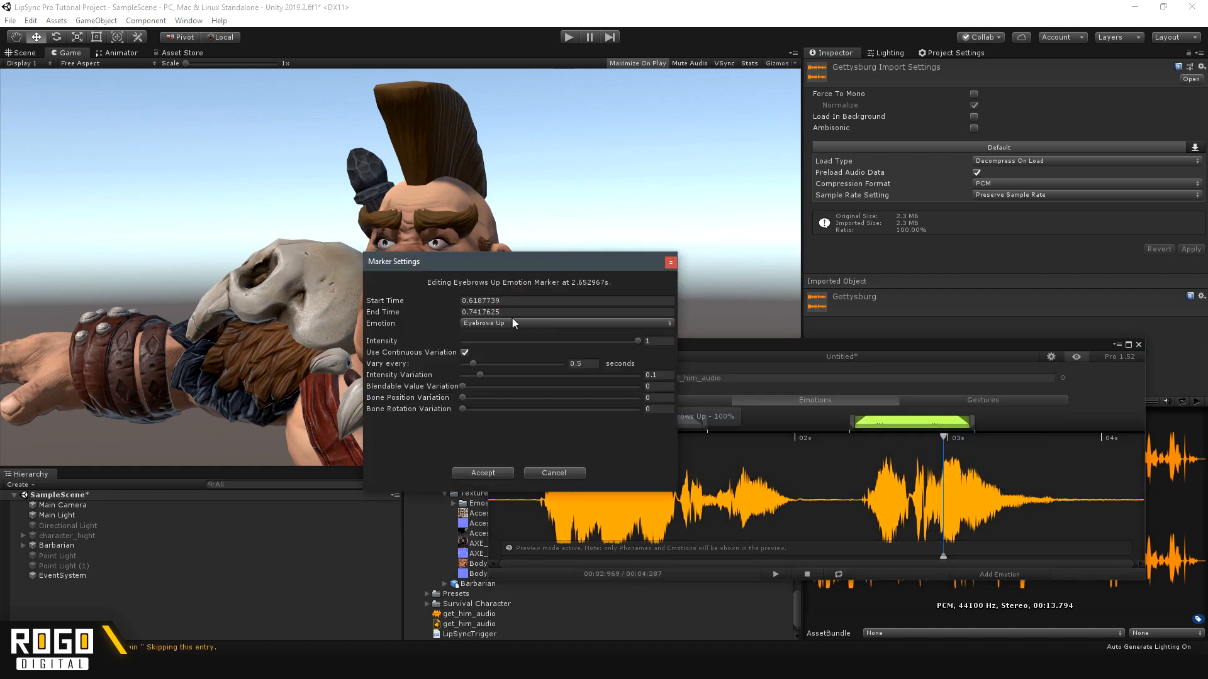
pyautogui.click(490, 342)
pyautogui.click(494, 473)
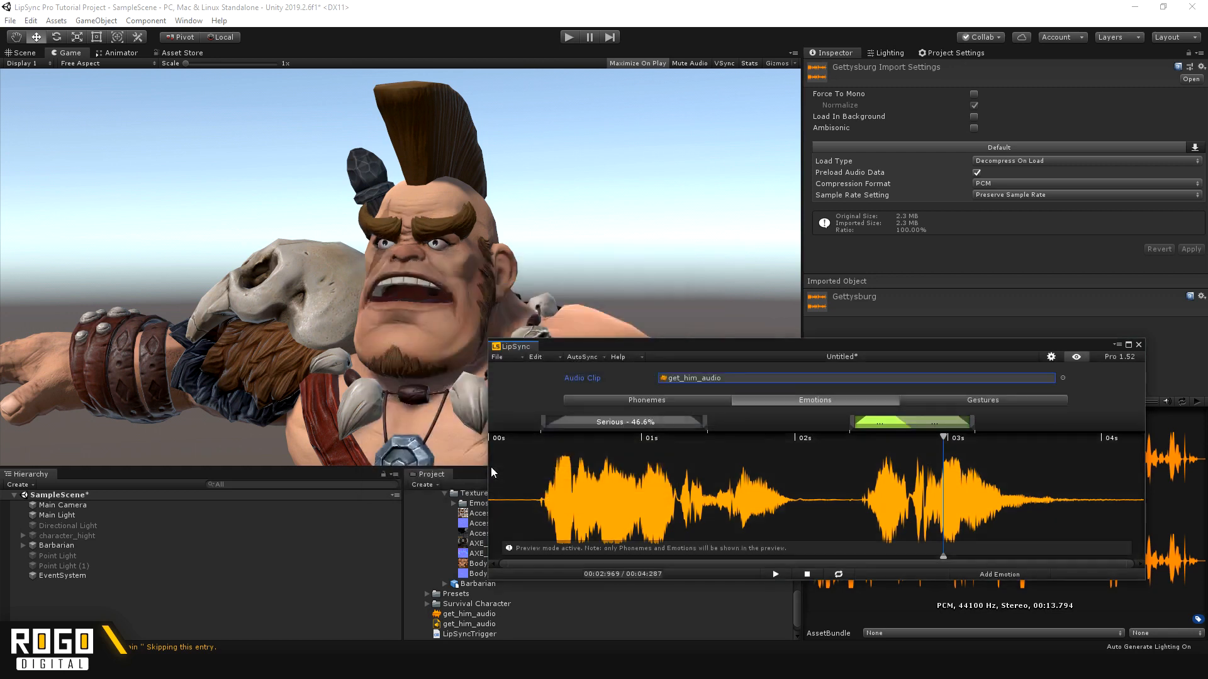
# Replay the clip from about 2.25 s and extend the end of the second Eyebrows Up marker to about 3.54 s
pyautogui.moveTo(1010, 533); pyautogui.dragTo(820, 532)
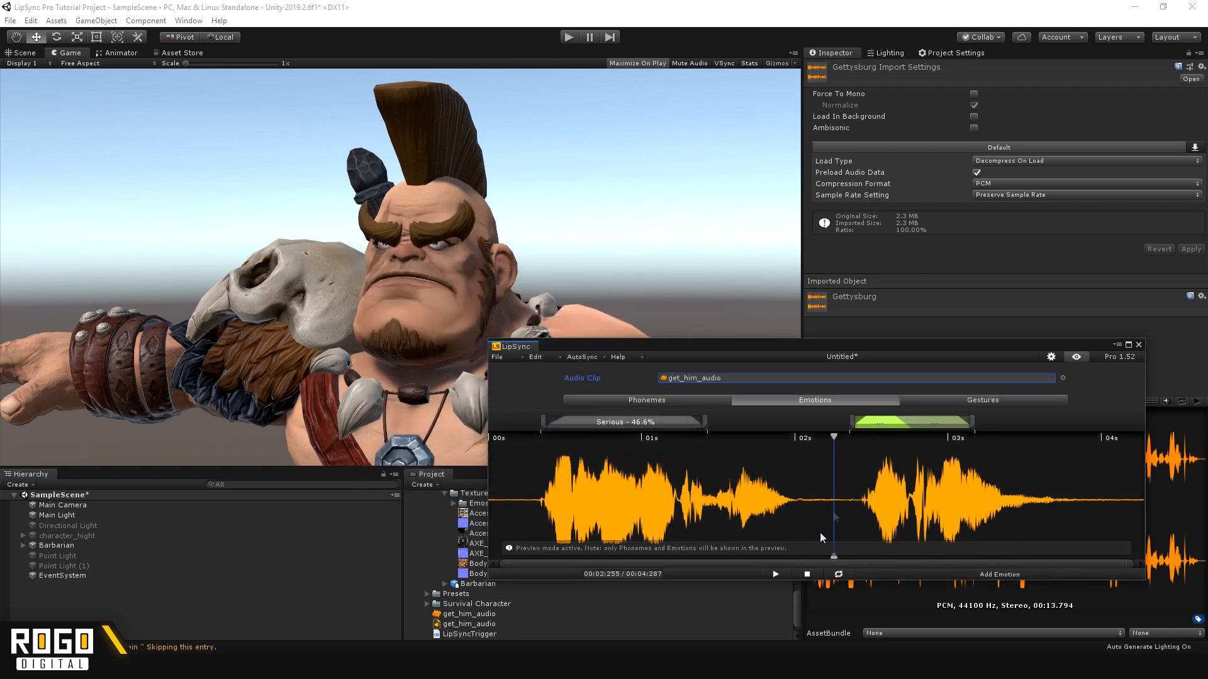
pyautogui.click(783, 574)
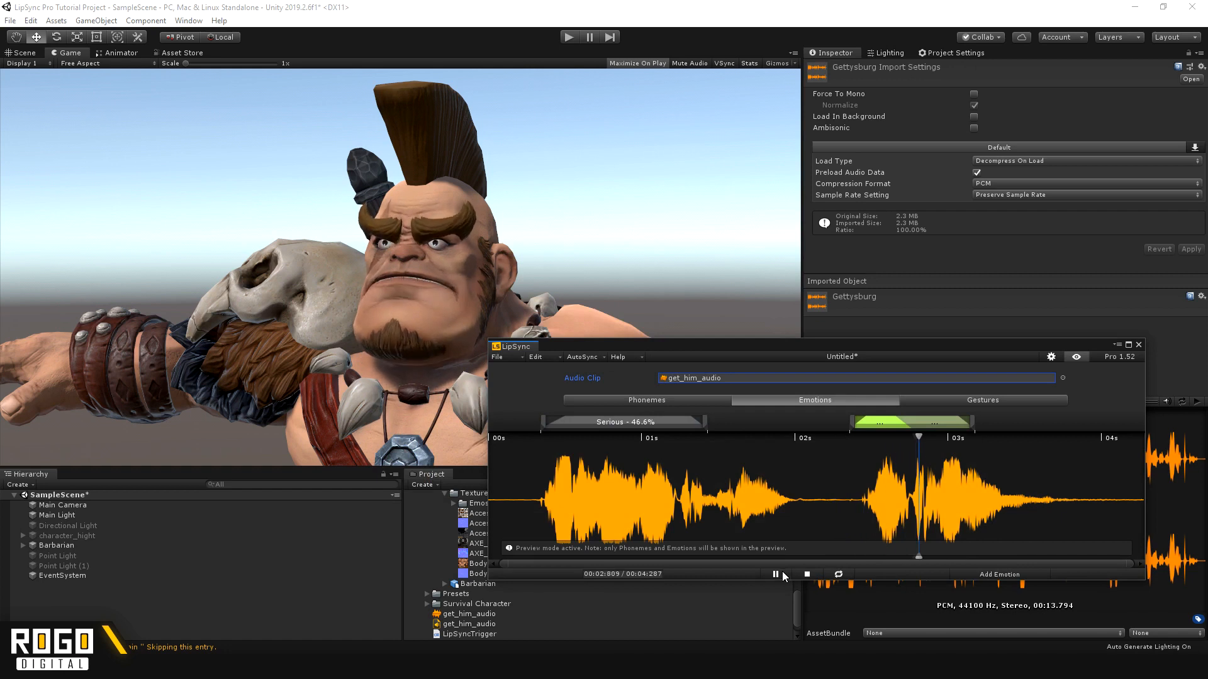
pyautogui.click(782, 574)
pyautogui.moveTo(973, 421)
pyautogui.mouseDown()
pyautogui.moveTo(1063, 423)
pyautogui.moveTo(1030, 425)
pyautogui.mouseUp()
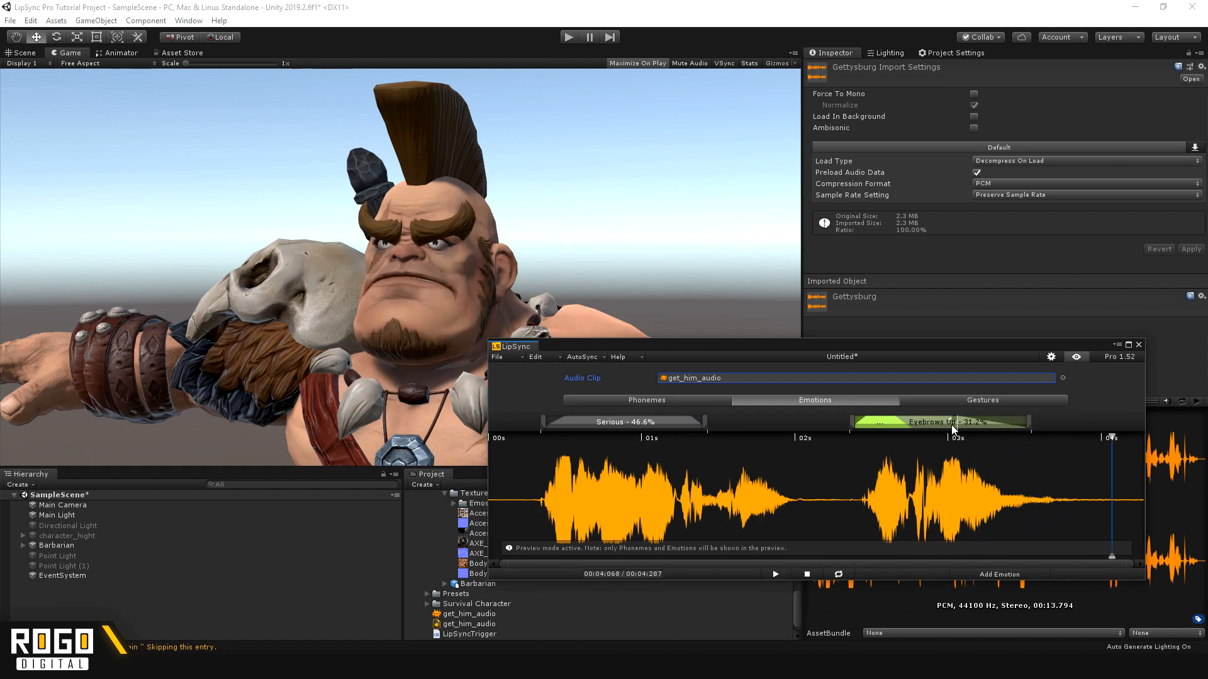
# Set the intensity of the first Eyebrows Up marker to 0.799 and replay the clip from about 2 s
pyautogui.rightClick(887, 428)
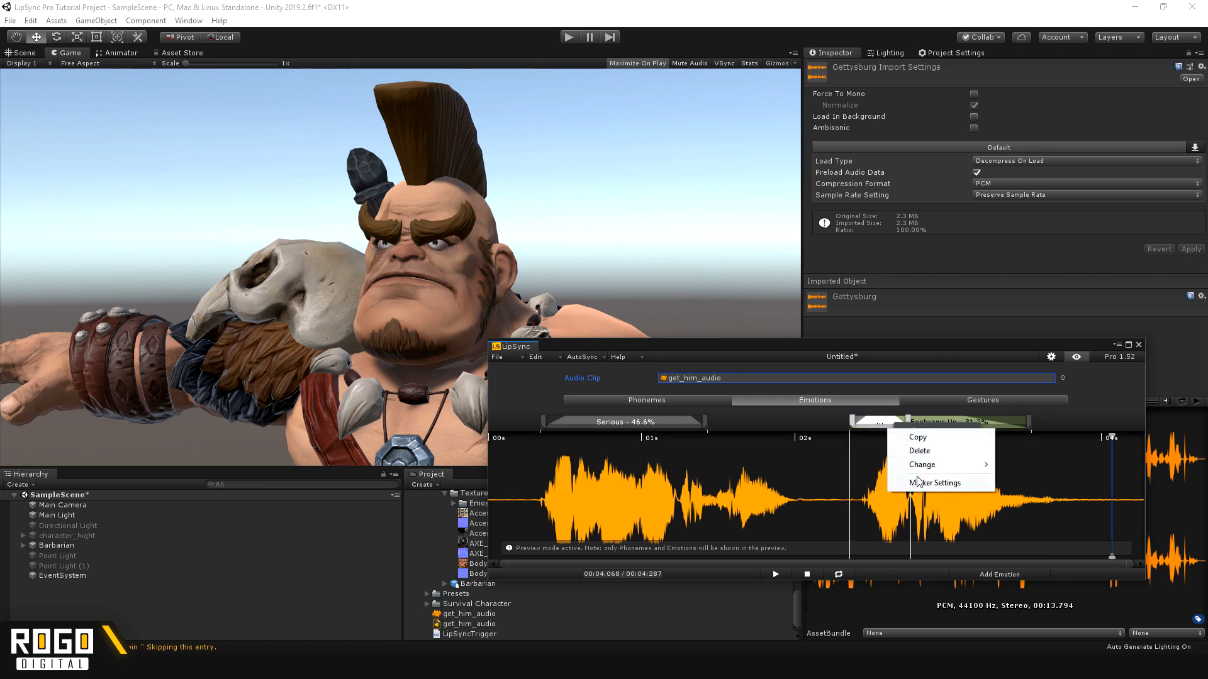
pyautogui.click(920, 479)
pyautogui.click(603, 340)
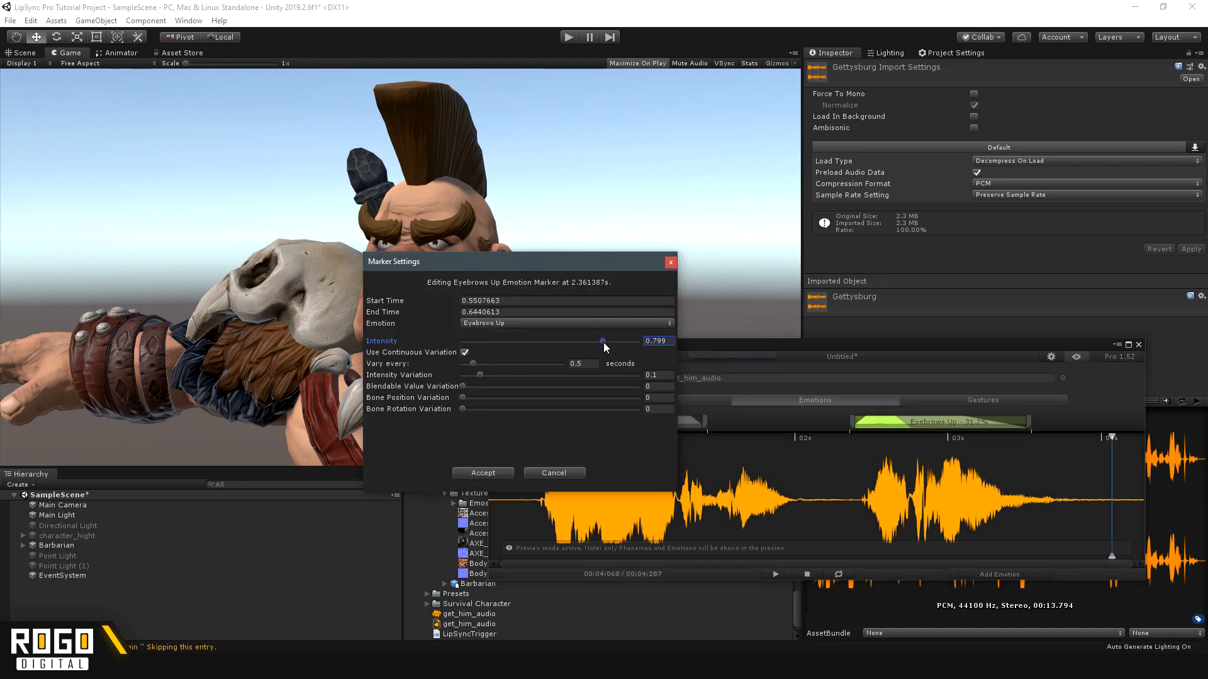
pyautogui.click(484, 473)
pyautogui.click(791, 501)
pyautogui.click(776, 574)
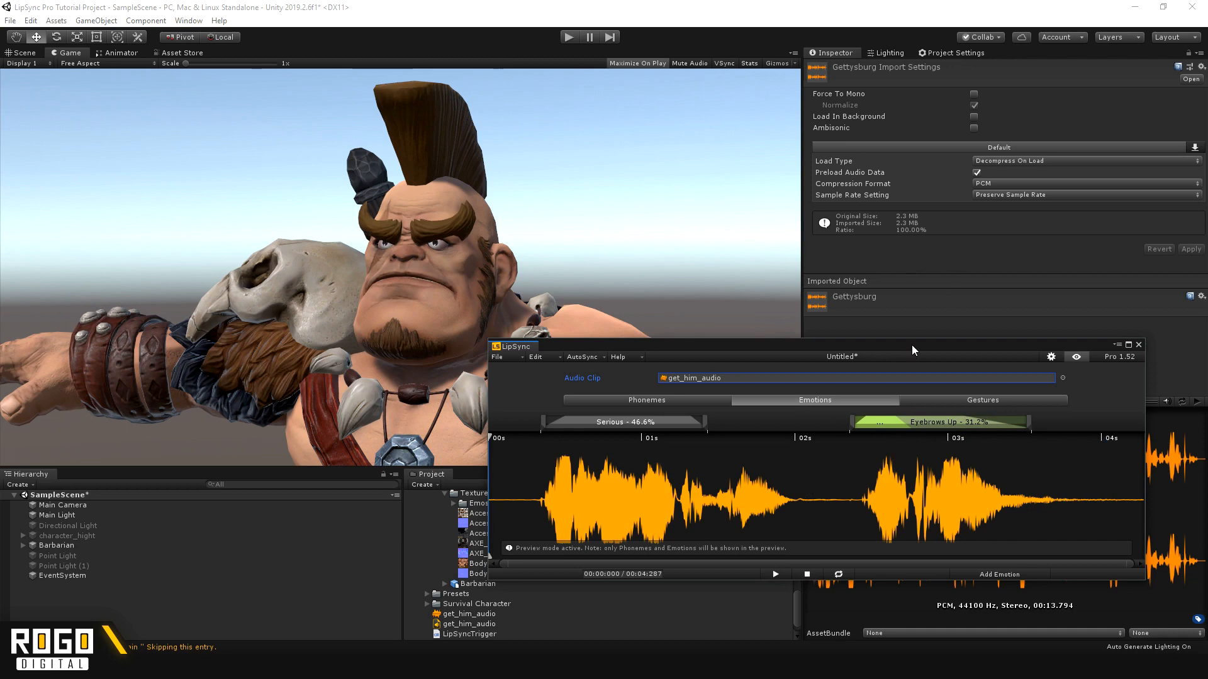
# Show the clip's gesture track and open the LipSync ProjectSettings asset to examine its Animation Gestures
pyautogui.moveTo(911, 348); pyautogui.dragTo(902, 350)
pyautogui.click(961, 399)
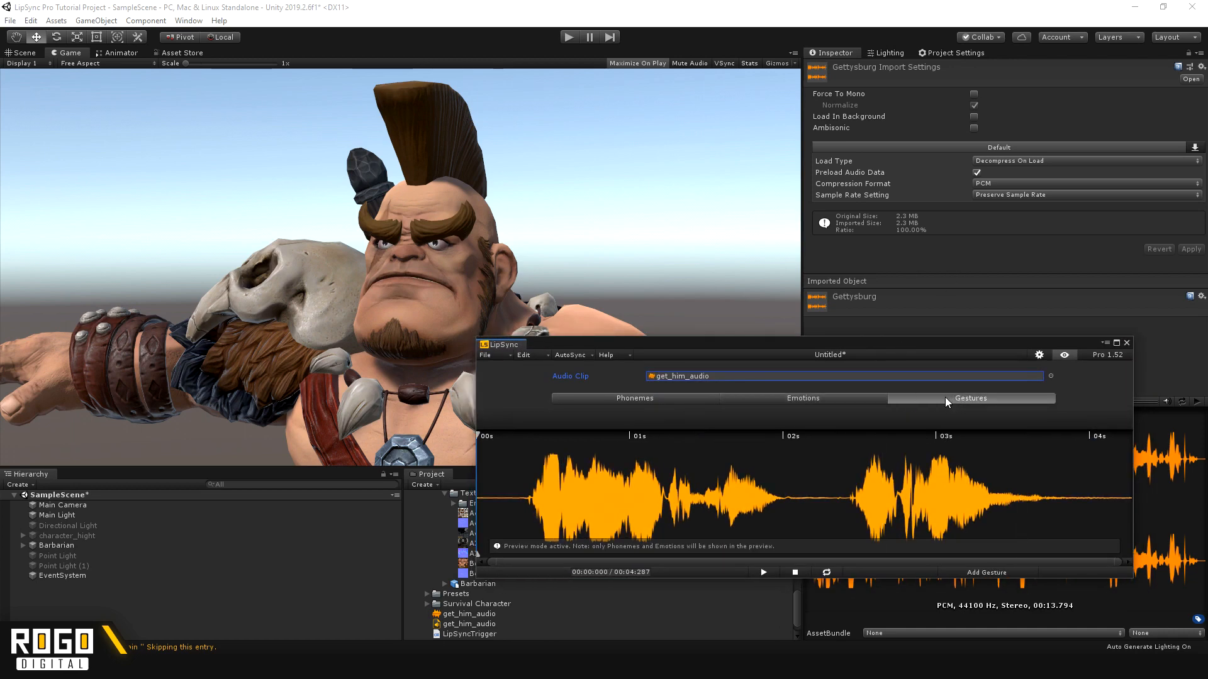
pyautogui.moveTo(760, 351); pyautogui.dragTo(460, 216)
pyautogui.scroll(5, 565, 584)
pyautogui.scroll(-5, 560, 583)
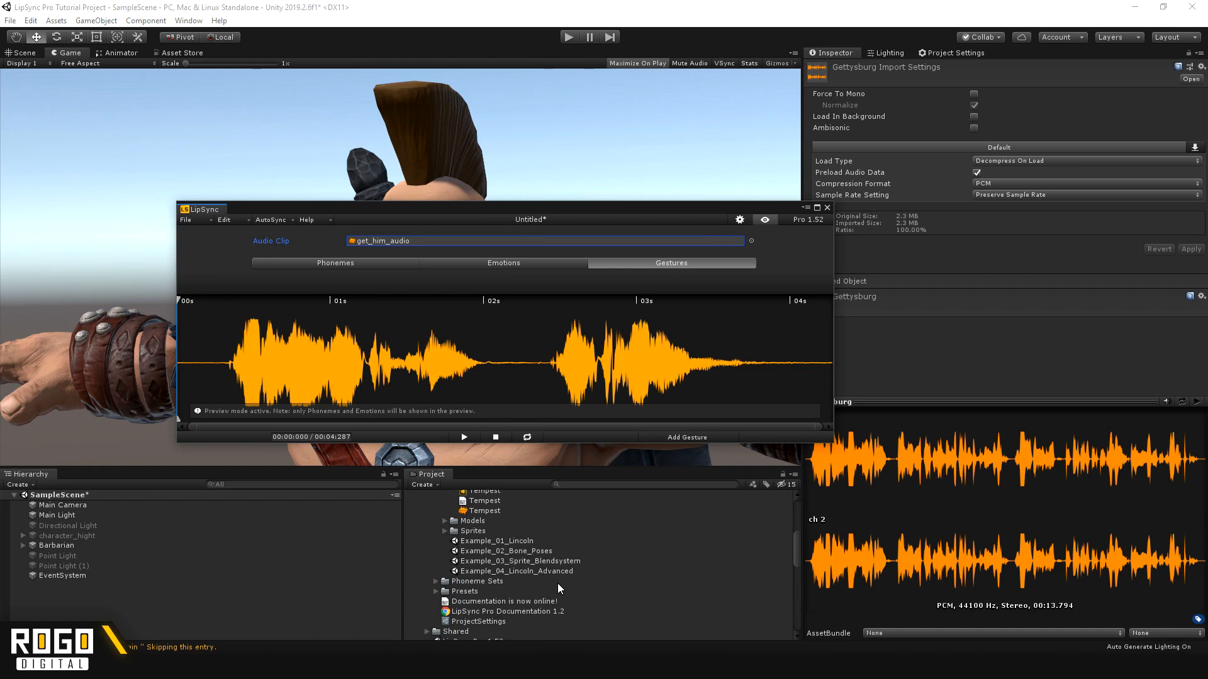
pyautogui.click(466, 621)
pyautogui.moveTo(592, 207); pyautogui.dragTo(539, 188)
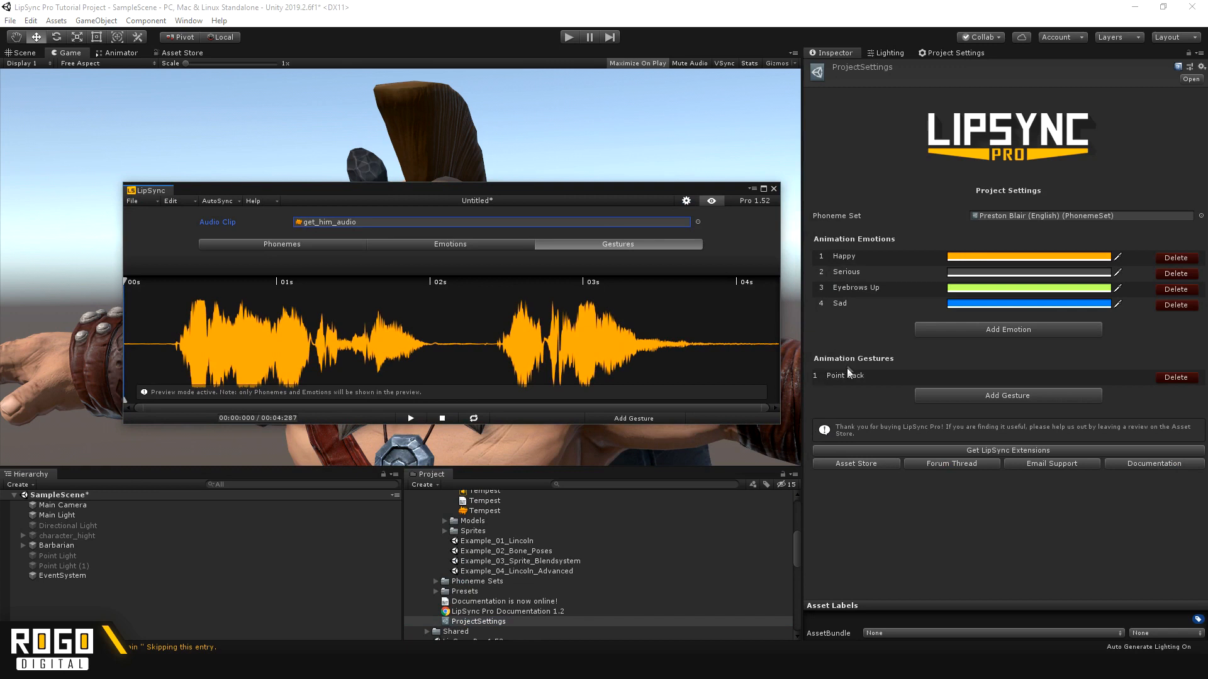
# Open the Pointing asset's import settings and play the preview of its Point Behind animation clip
pyautogui.scroll(-5, 617, 544)
pyautogui.scroll(-10, 462, 591)
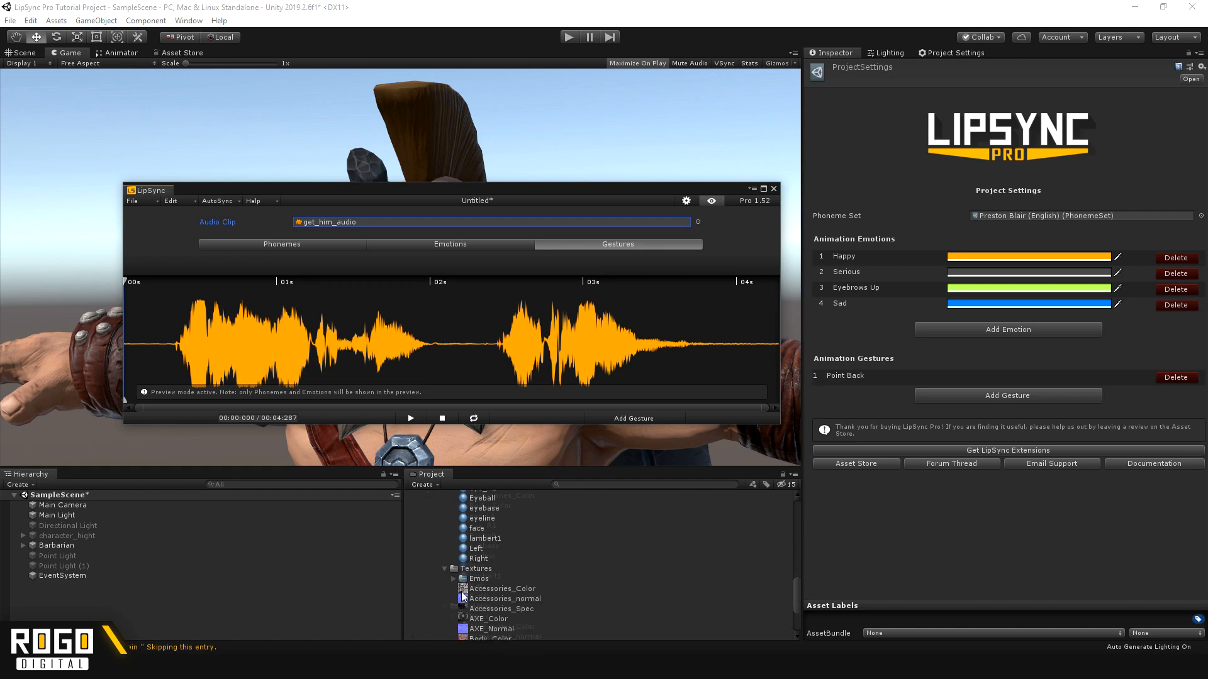
pyautogui.scroll(-2, 456, 596)
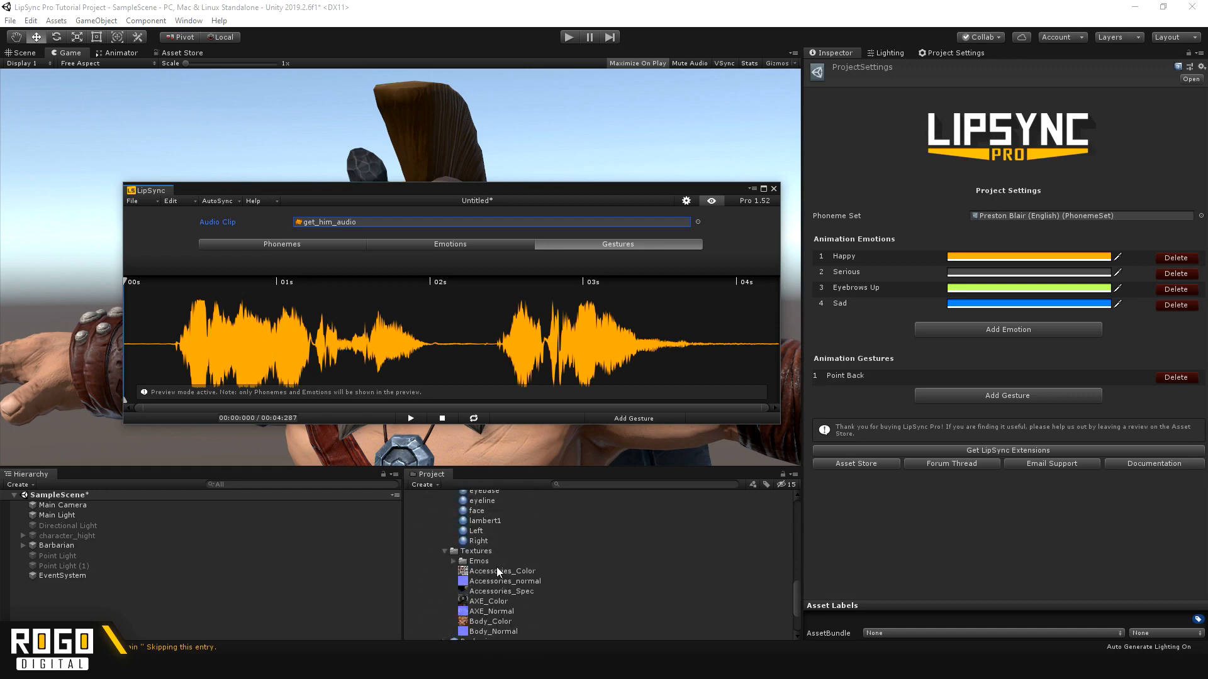
pyautogui.click(452, 627)
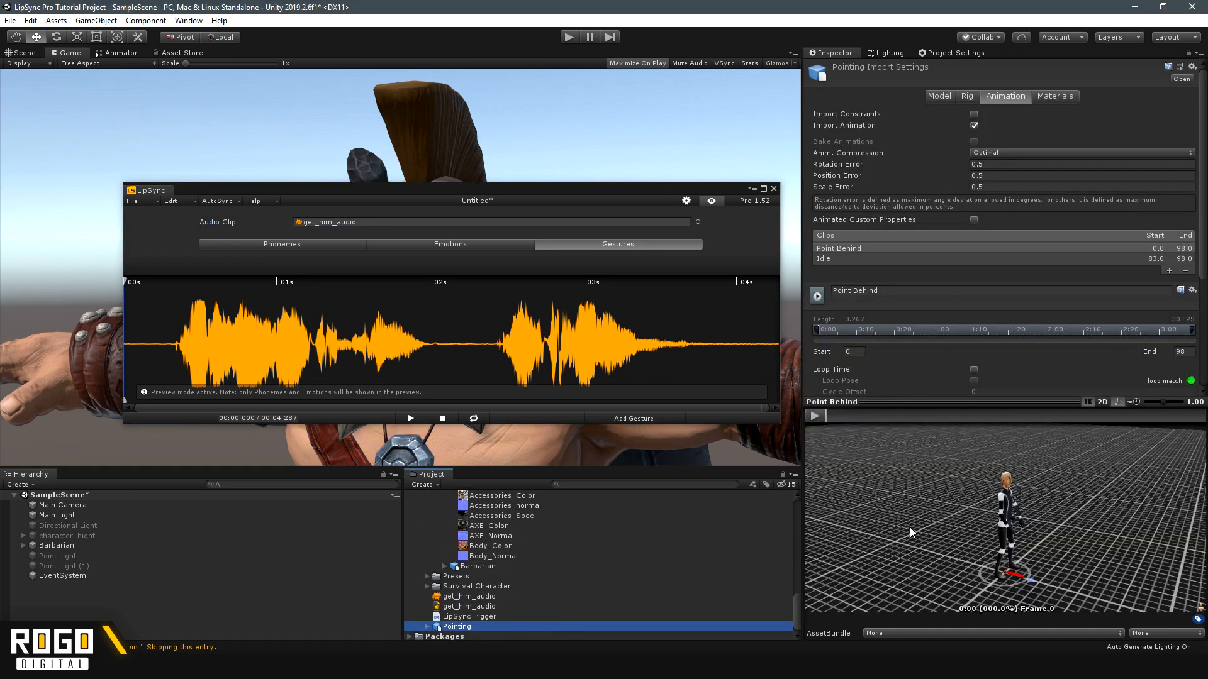
pyautogui.click(815, 417)
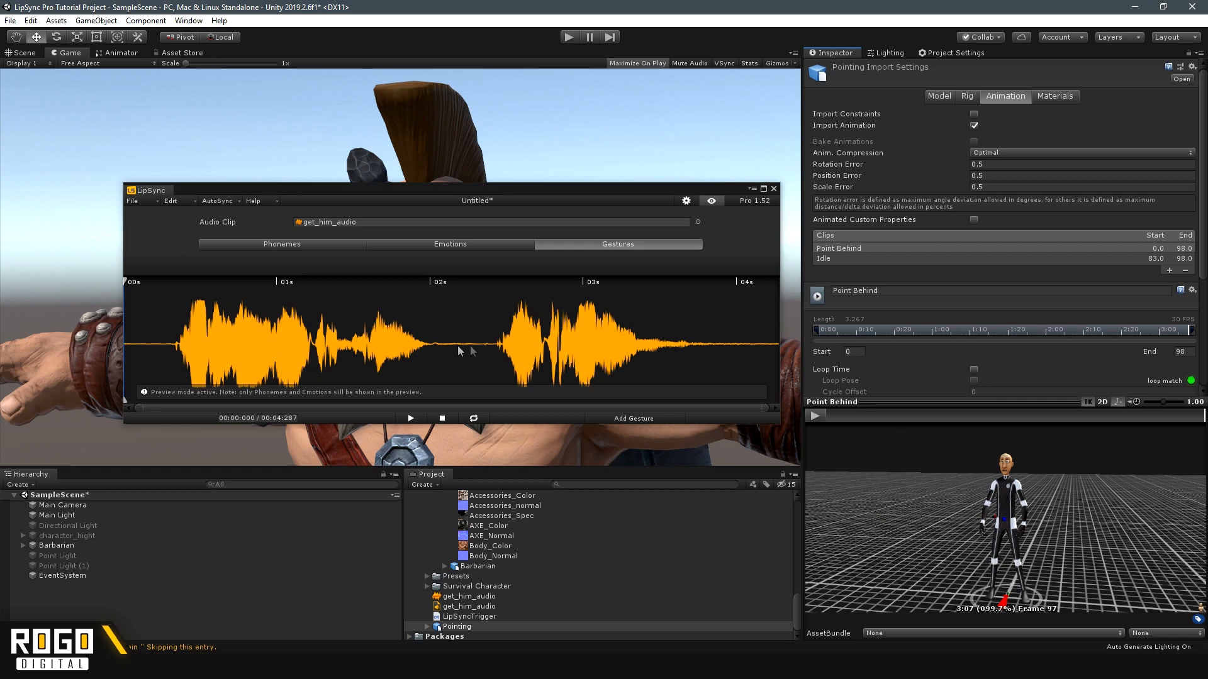
# Add a Point Back gesture marker at about 1.7 s and reposition the LipSync window to uncover the character's face
pyautogui.rightClick(415, 312)
pyautogui.moveTo(465, 321)
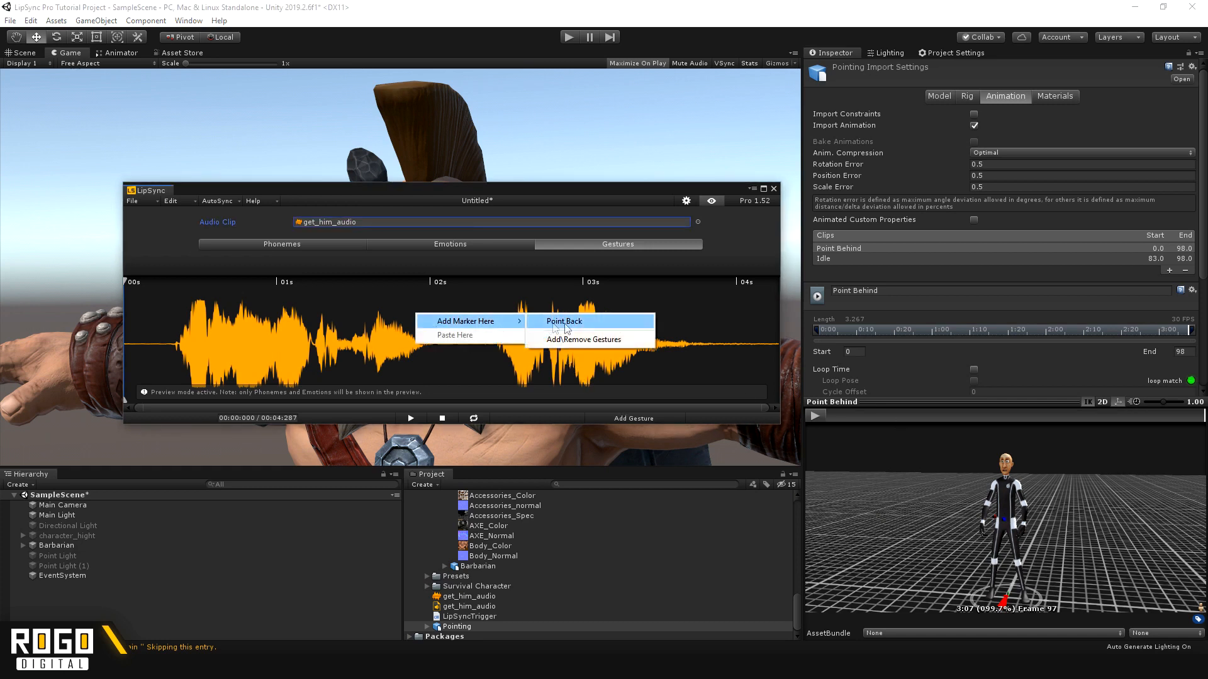
pyautogui.click(605, 324)
pyautogui.moveTo(413, 280)
pyautogui.mouseDown()
pyautogui.moveTo(379, 278)
pyautogui.moveTo(390, 281)
pyautogui.mouseUp()
pyautogui.moveTo(436, 191)
pyautogui.mouseDown()
pyautogui.moveTo(544, 324)
pyautogui.moveTo(594, 299)
pyautogui.mouseUp()
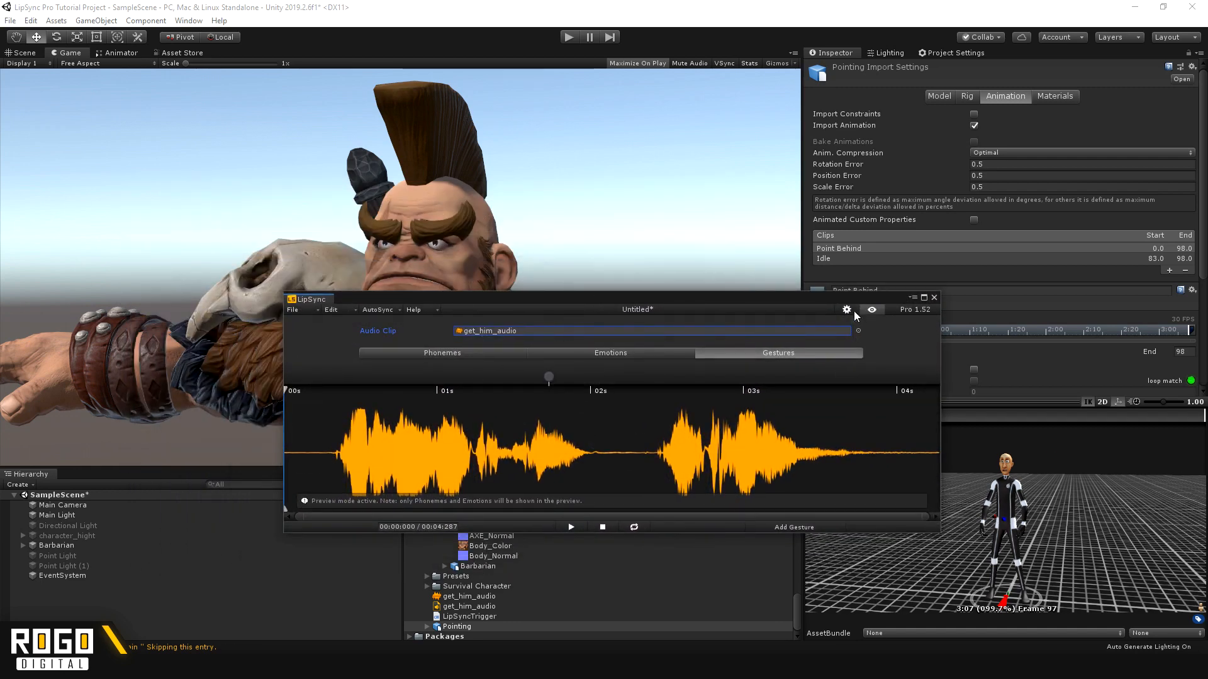
pyautogui.moveTo(587, 297); pyautogui.dragTo(708, 333)
pyautogui.moveTo(669, 412); pyautogui.dragTo(666, 413)
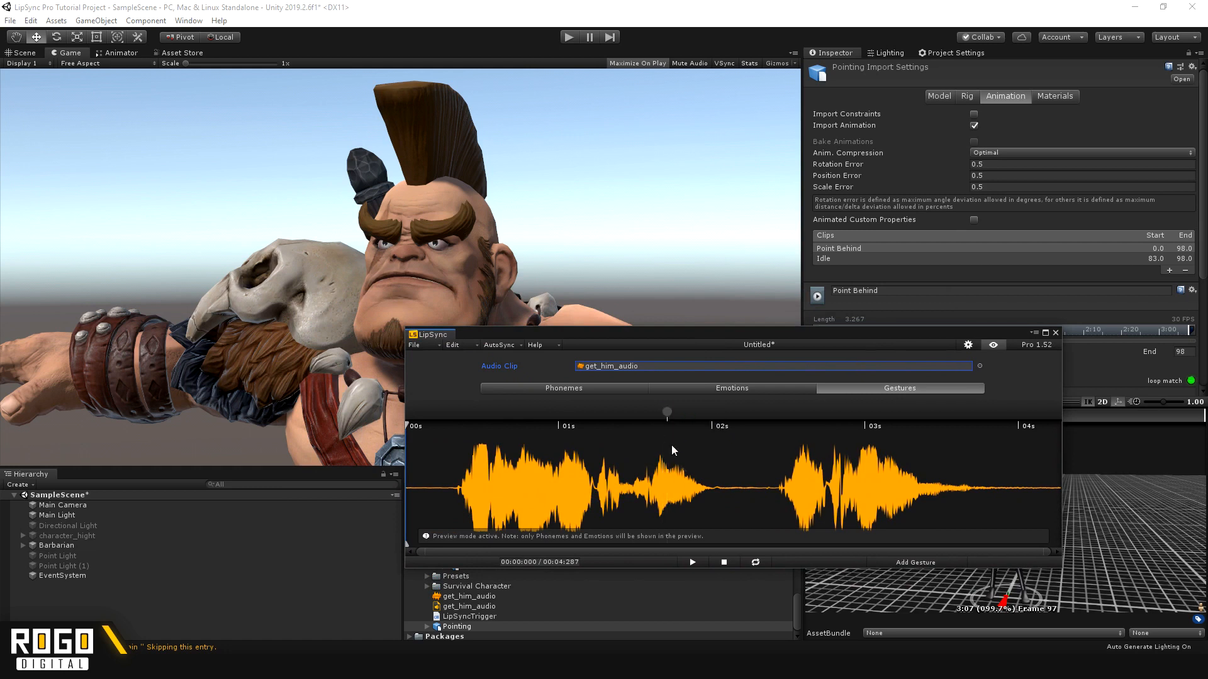
# Turn off the Barbarian preview, save the LipSync data as "get_him mark 2" in the Tutorial Assets folder, and close the LipSync window
pyautogui.click(994, 350)
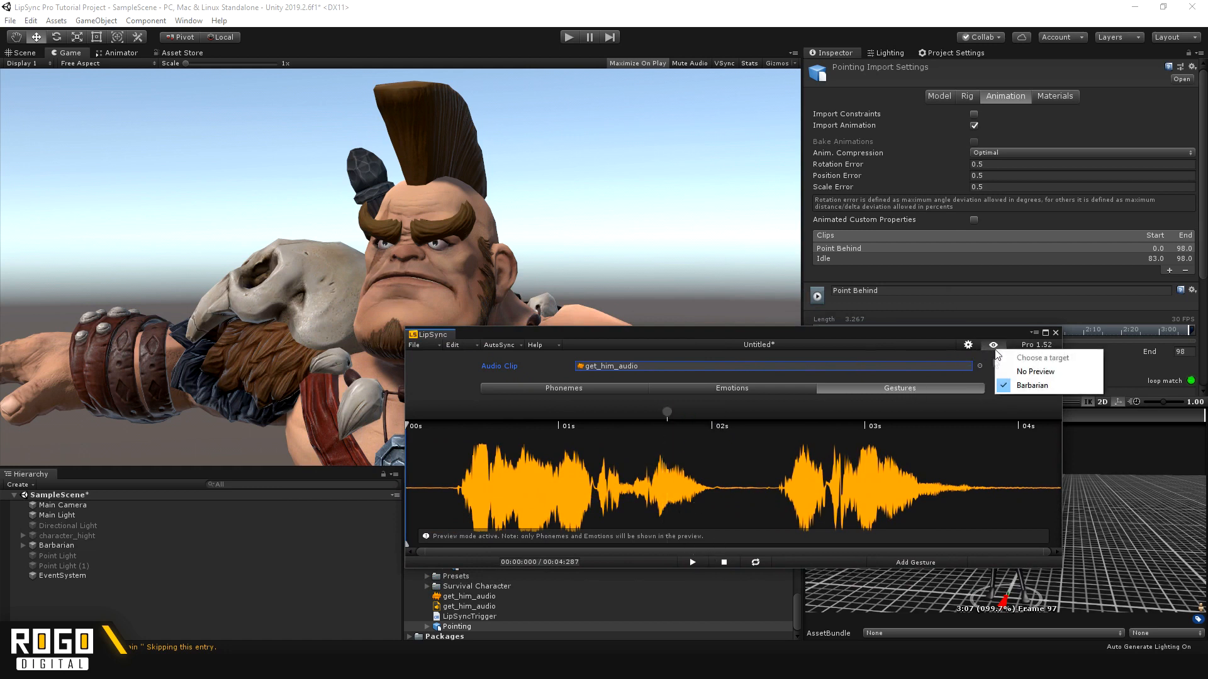
pyautogui.click(1006, 369)
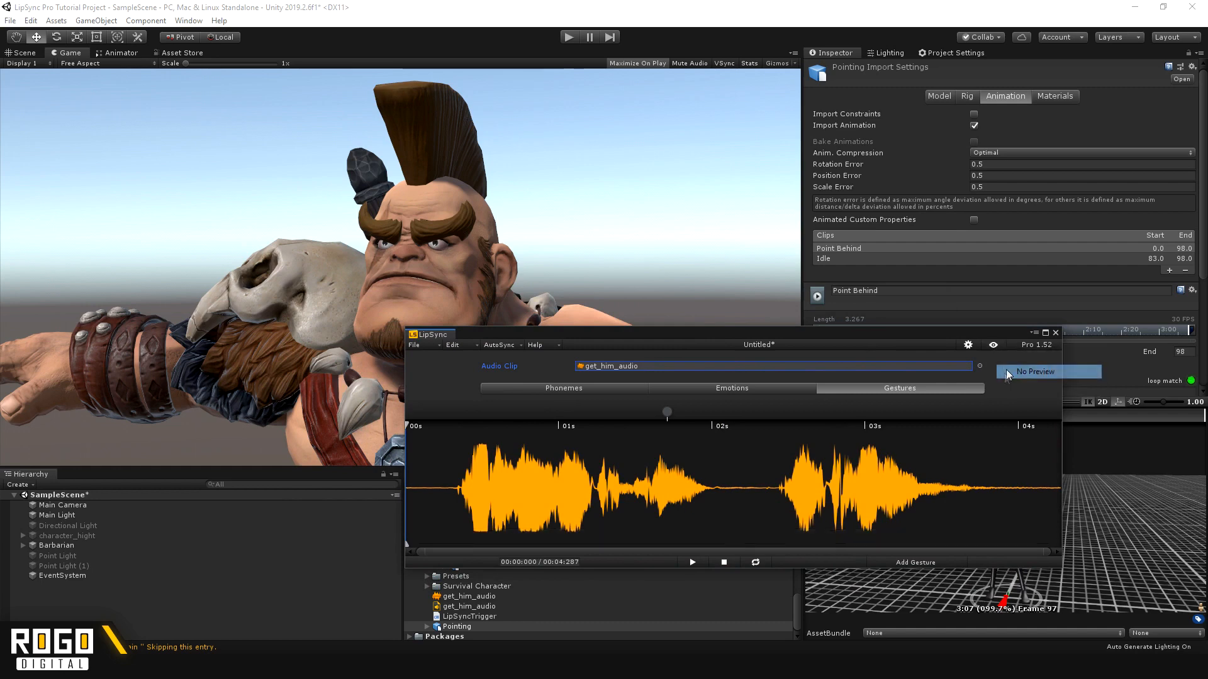
pyautogui.click(416, 346)
pyautogui.click(447, 421)
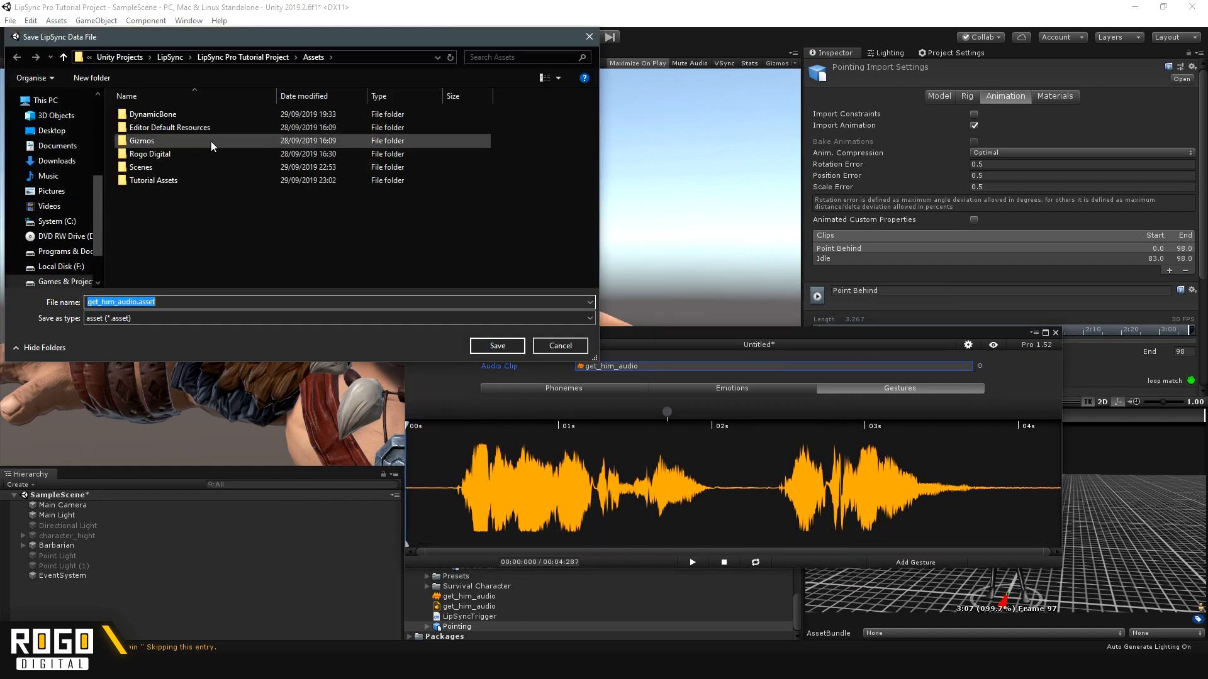
pyautogui.doubleClick(162, 181)
pyautogui.click(131, 302)
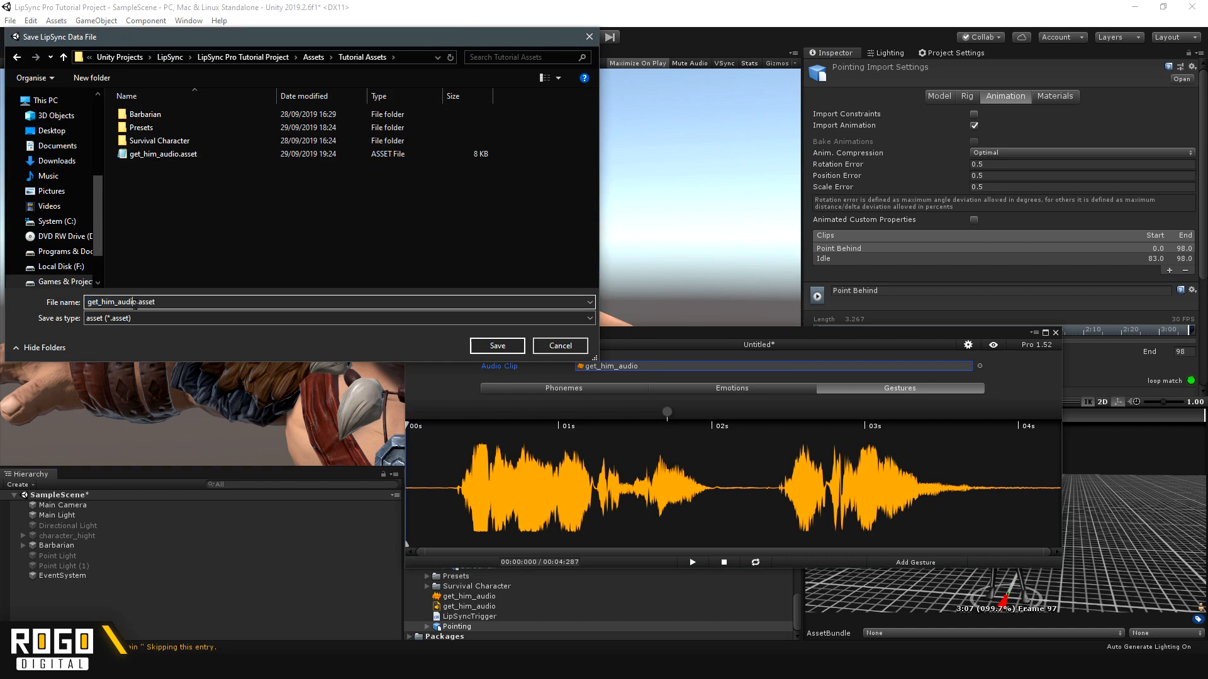
pyautogui.press('BackSpace')
pyautogui.press('BackSpace')
pyautogui.press('BackSpace')
pyautogui.press('BackSpace')
pyautogui.press('BackSpace')
pyautogui.press('Delete')
pyautogui.write('mark 2')
pyautogui.press('Return')
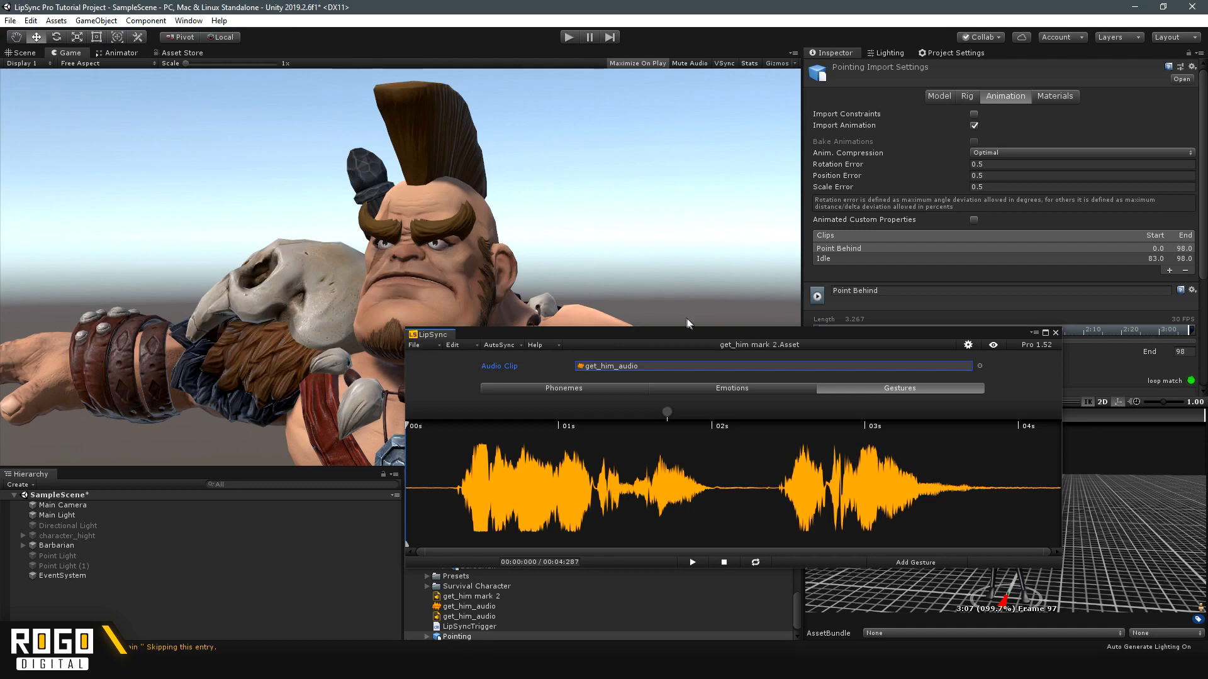
pyautogui.click(1056, 332)
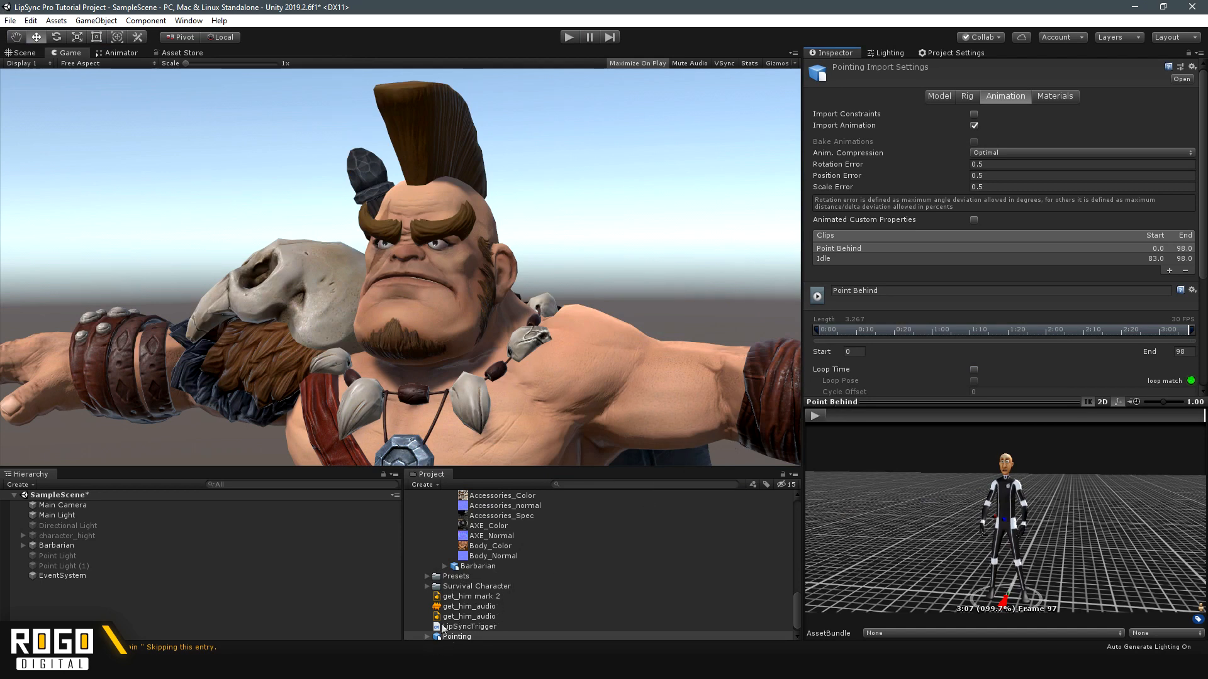
# Assign the Point Behind animation from the Pointing asset to the Point Back gesture in the Barbarian's Lip Sync component
pyautogui.click(87, 590)
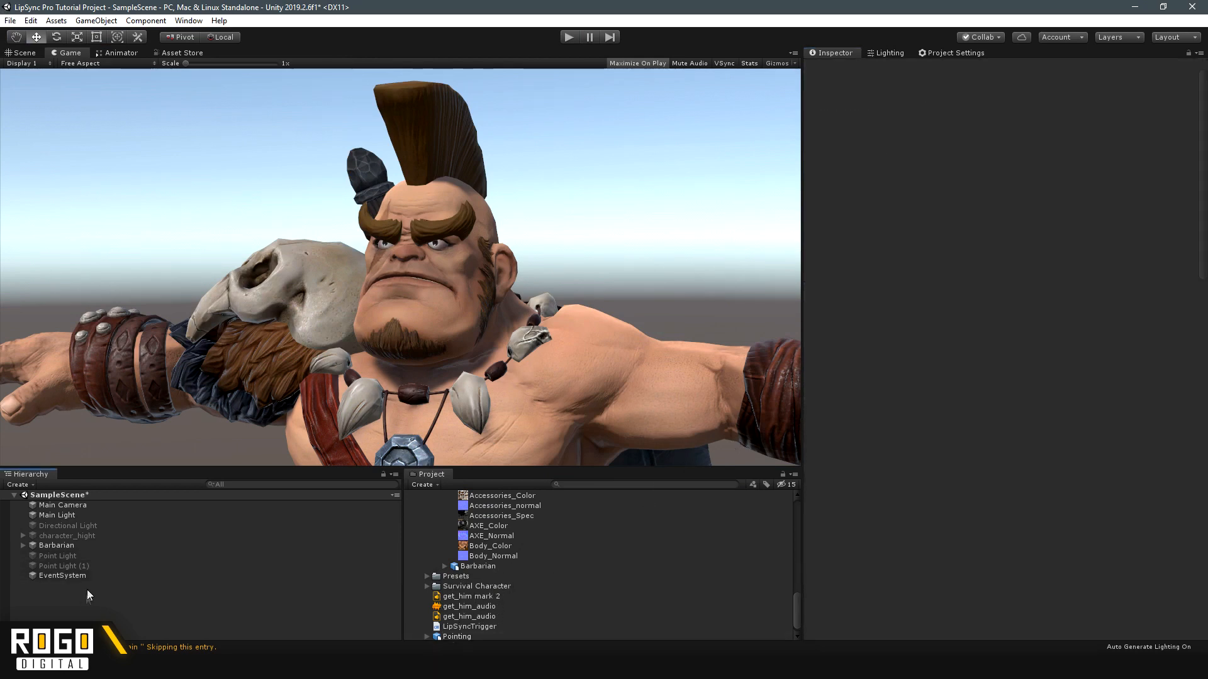
pyautogui.click(55, 546)
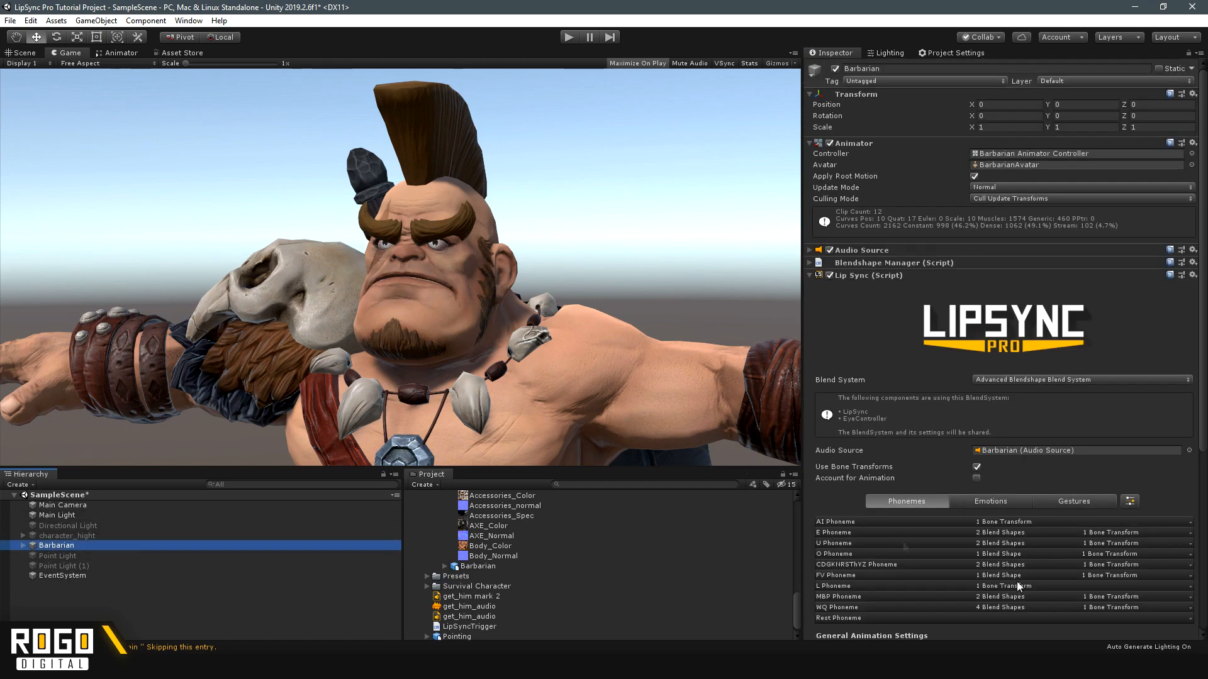
pyautogui.scroll(-3, 1045, 397)
pyautogui.scroll(3, 1070, 409)
pyautogui.click(1073, 504)
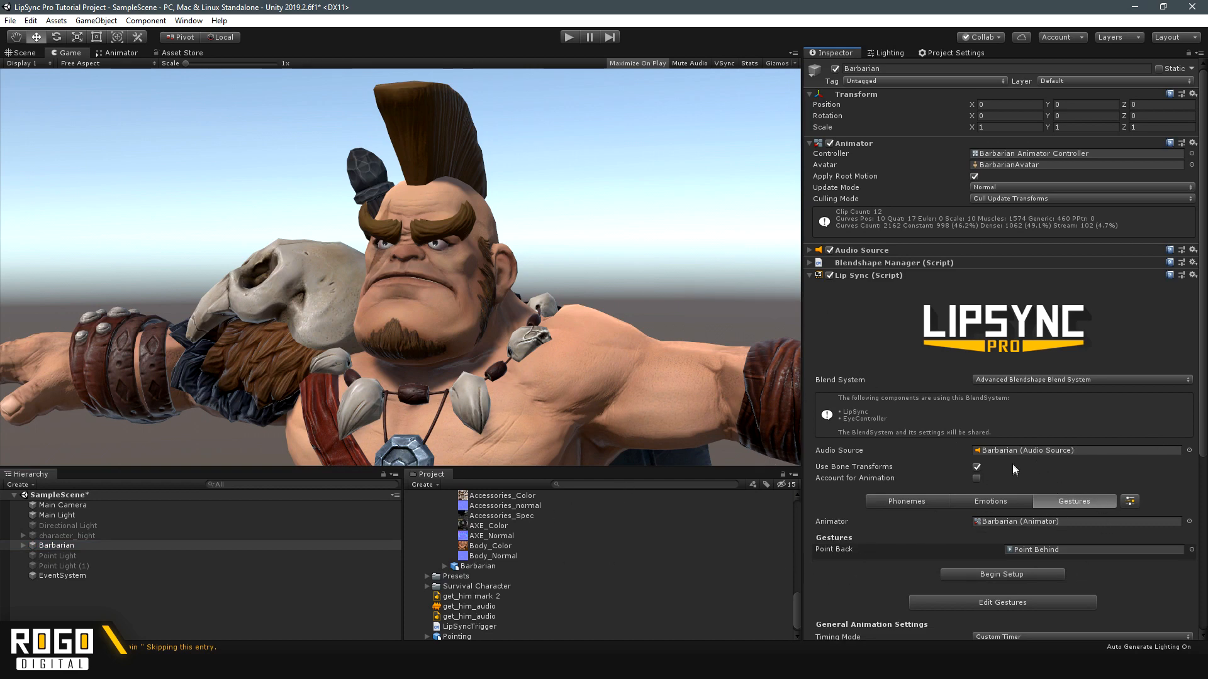
pyautogui.scroll(-3, 1013, 469)
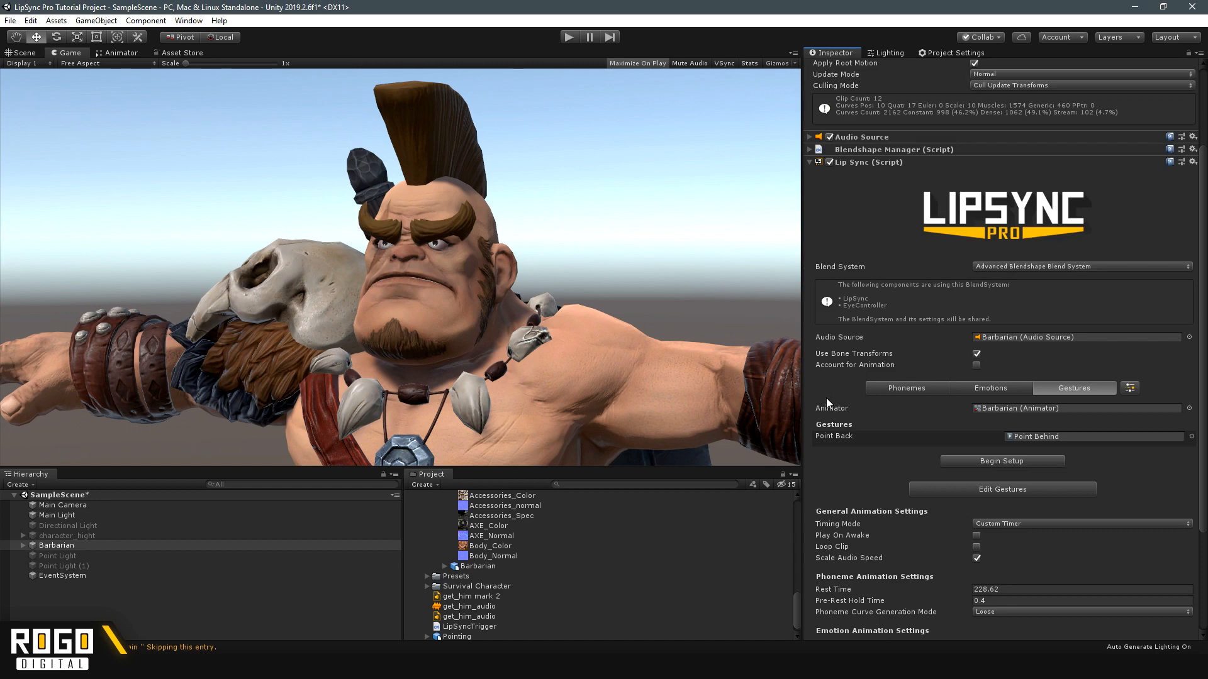
pyautogui.scroll(3, 818, 409)
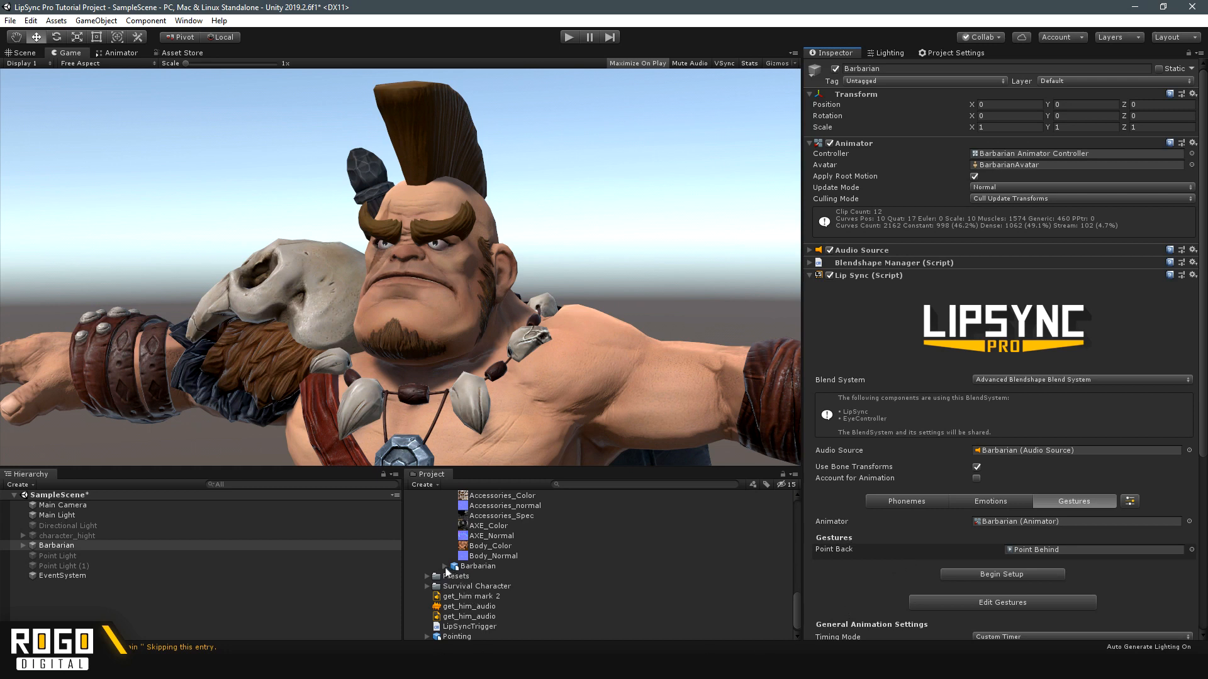
pyautogui.click(427, 636)
pyautogui.scroll(-2, 539, 576)
pyautogui.moveTo(464, 616); pyautogui.dragTo(1037, 557)
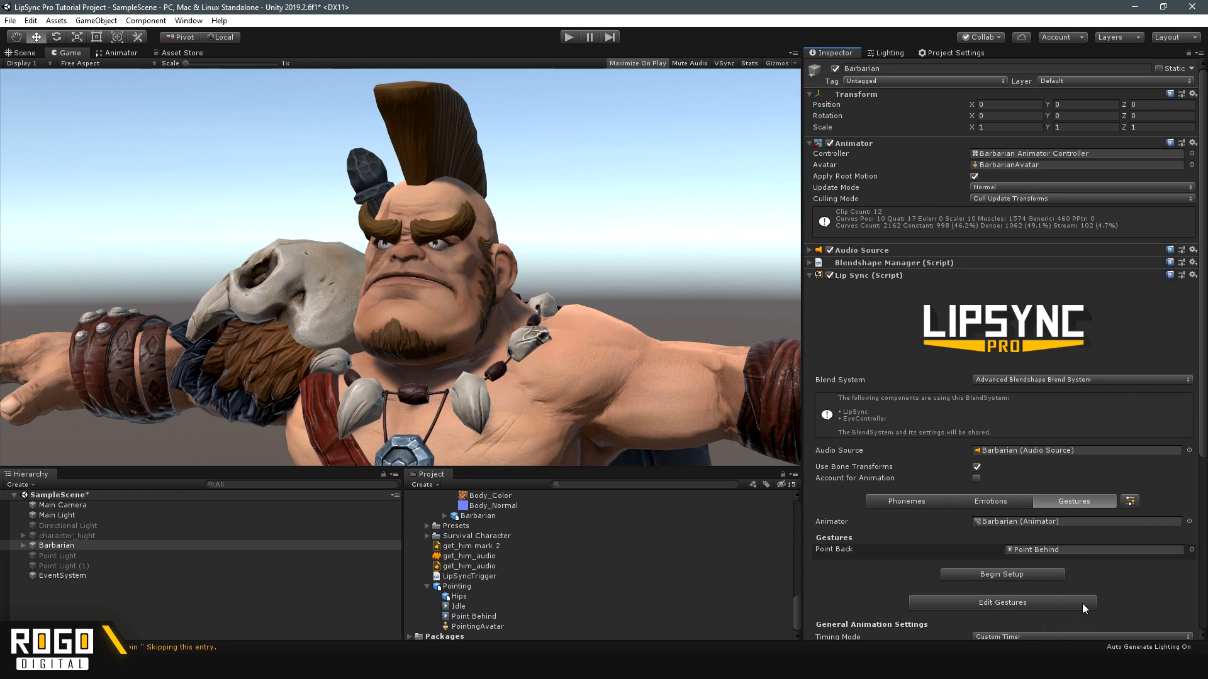
# Run the gesture setup for the Barbarian Animator Controller using the existing LipSync Gestures layer, 0.2 transition time and the Point Back_trigger trigger
pyautogui.click(994, 574)
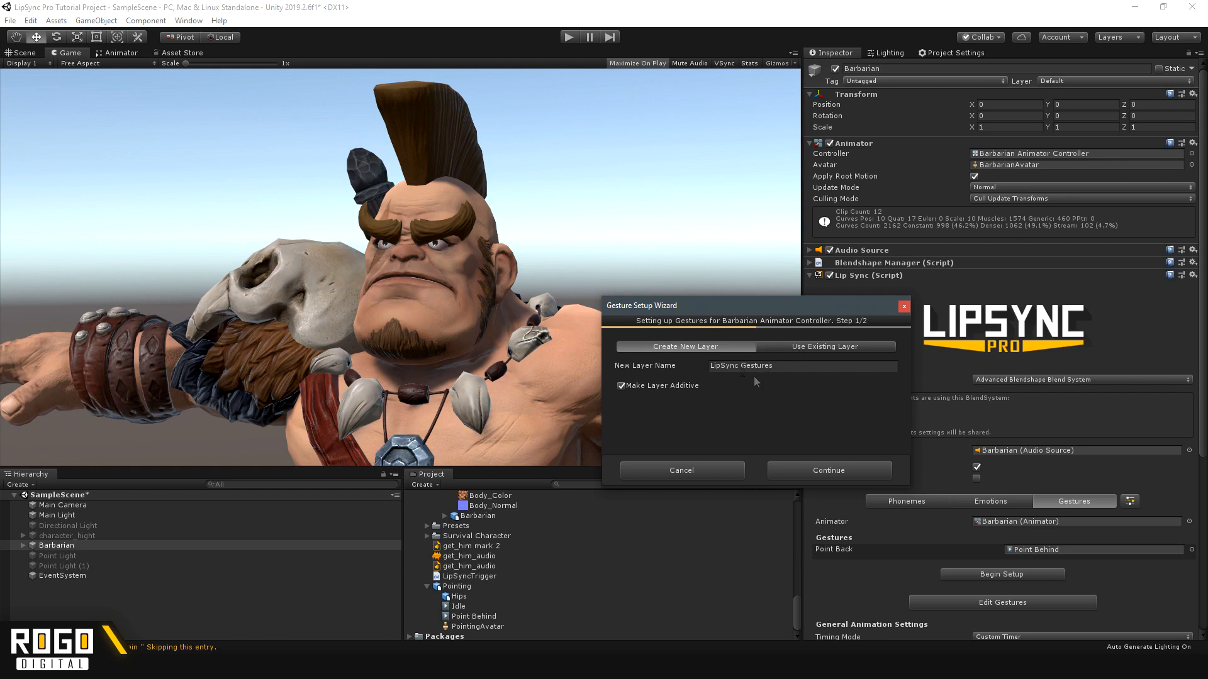
pyautogui.click(776, 349)
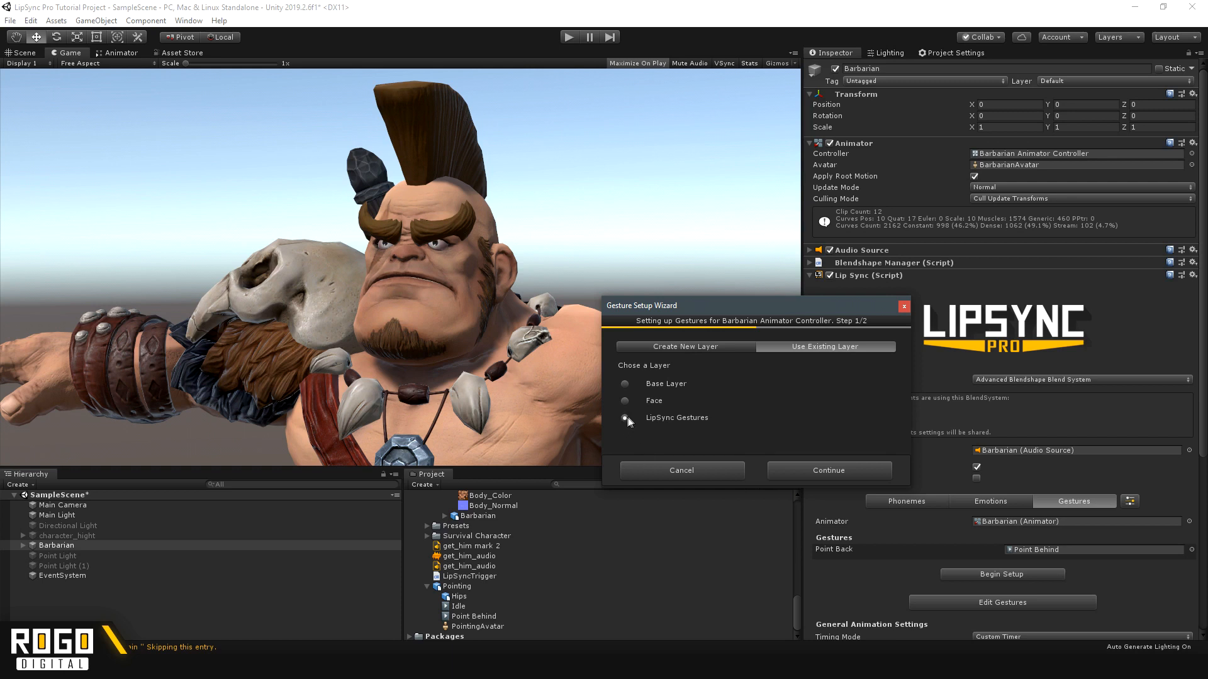
pyautogui.click(819, 471)
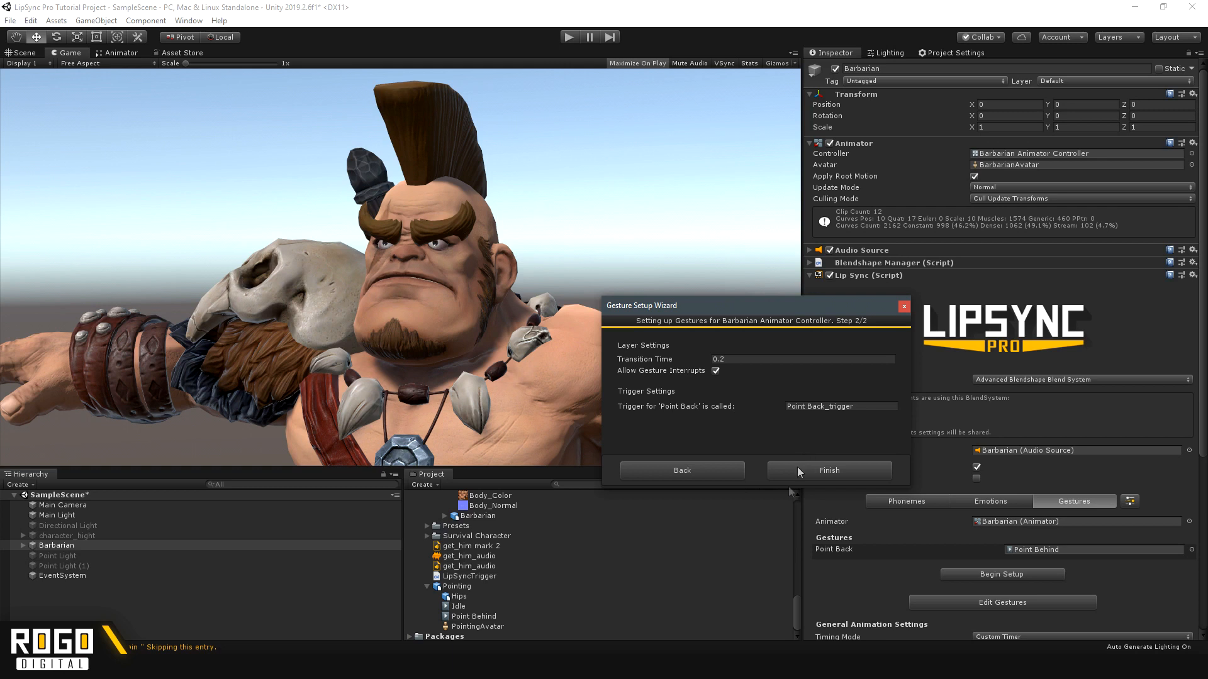
pyautogui.click(812, 473)
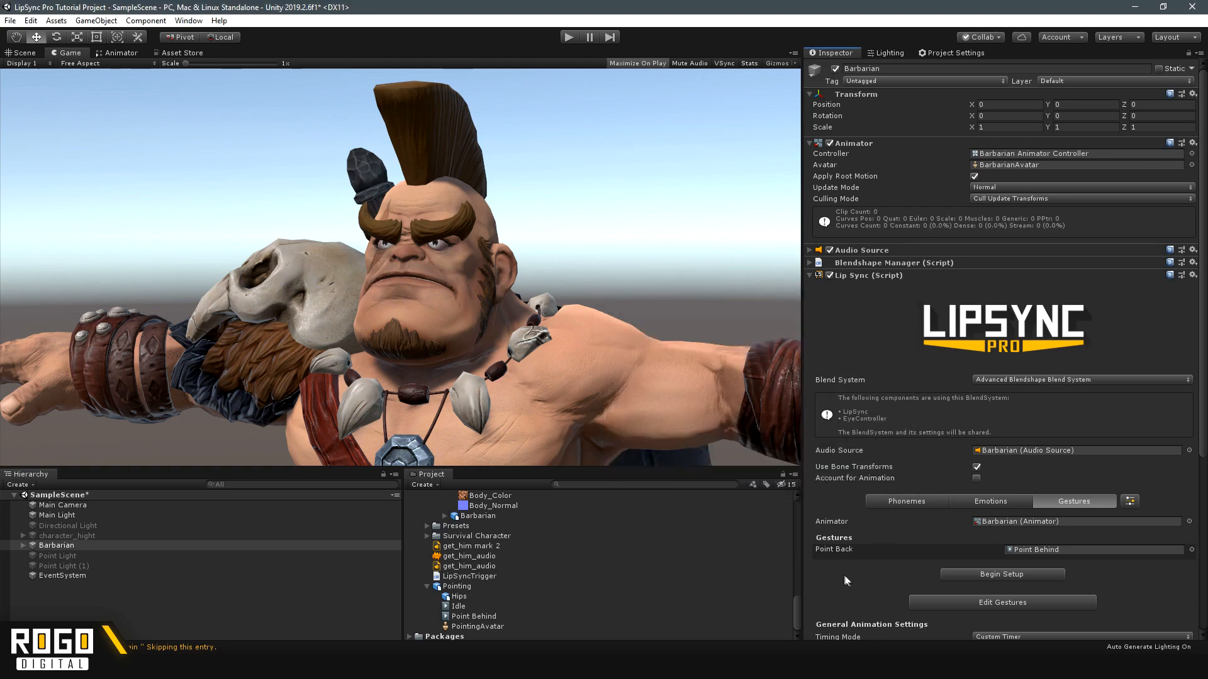
# Set the clip of the Main Camera's Lip Sync Trigger to get_him mark 2 and run the scene
pyautogui.click(141, 597)
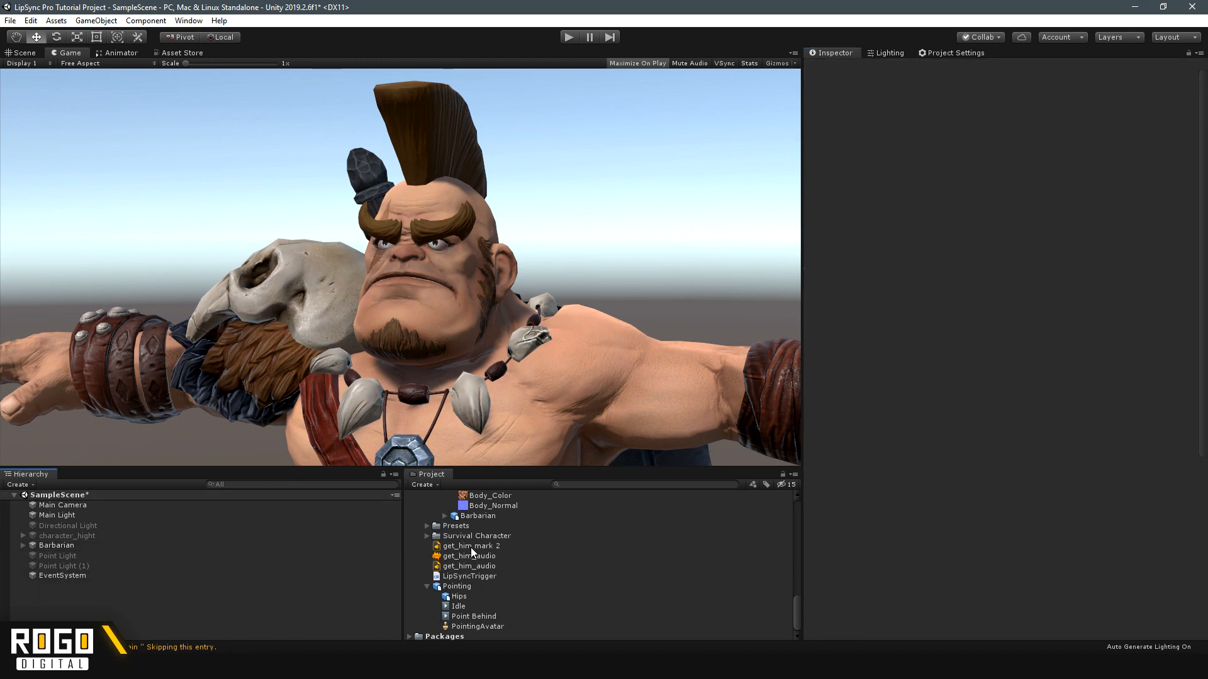
pyautogui.click(83, 506)
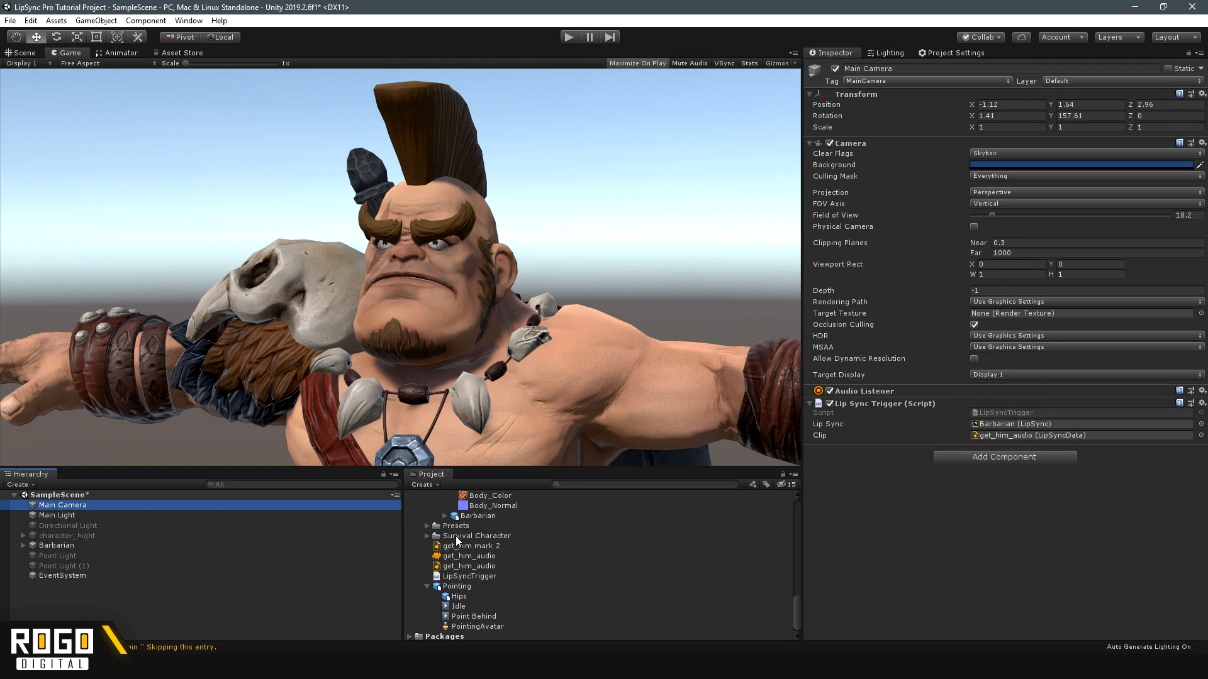
pyautogui.moveTo(458, 547); pyautogui.dragTo(1035, 436)
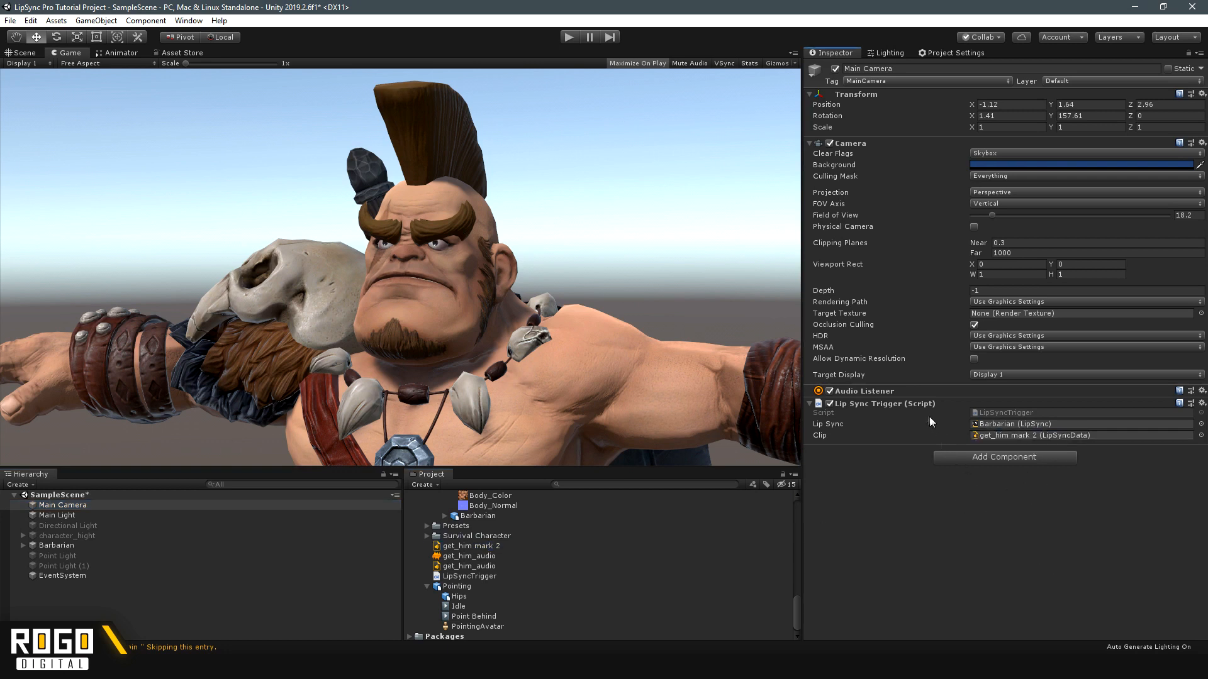
pyautogui.click(568, 37)
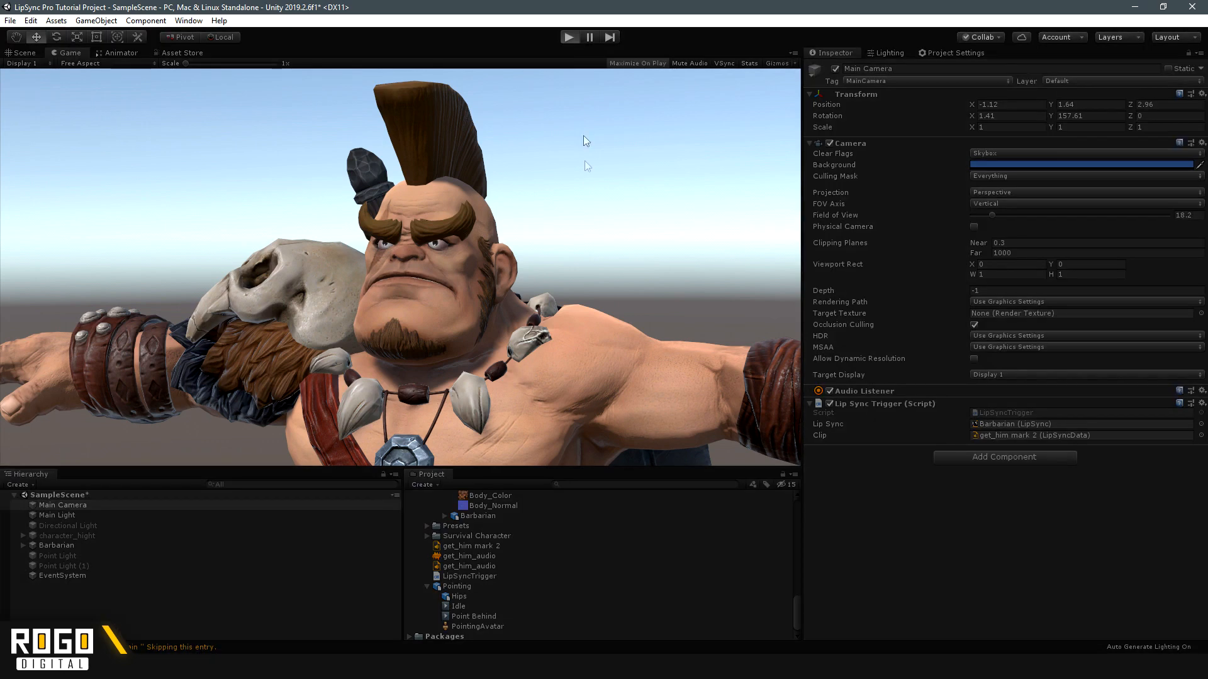